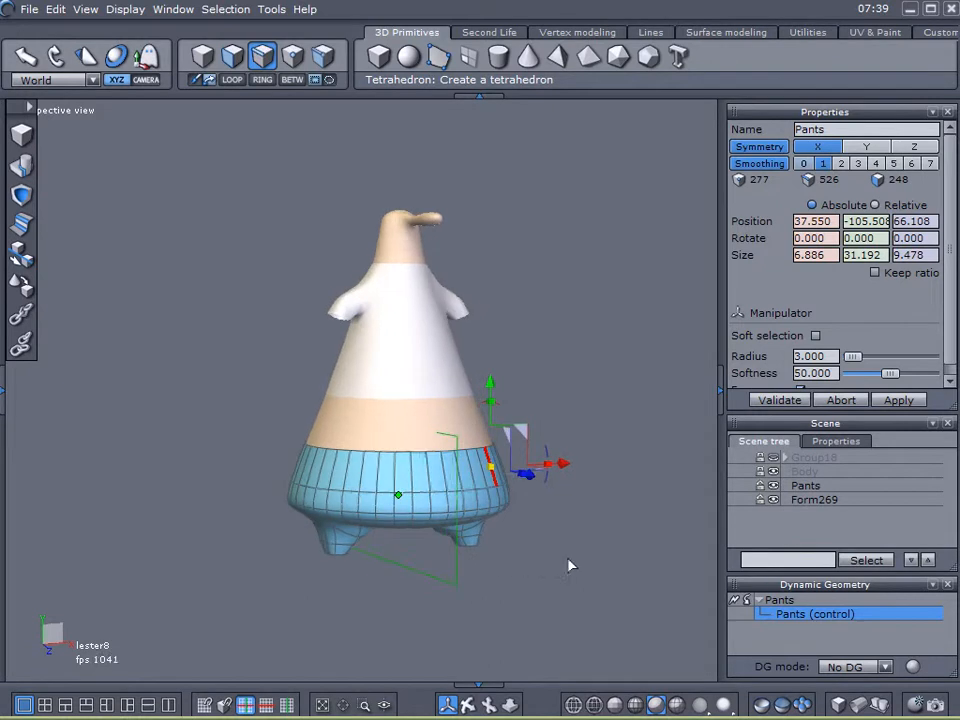
Show the finished reference model in Group18 for comparison with the current body, and hide it again.
left_click(775, 457)
middle_click_drag(696, 467, 588, 458)
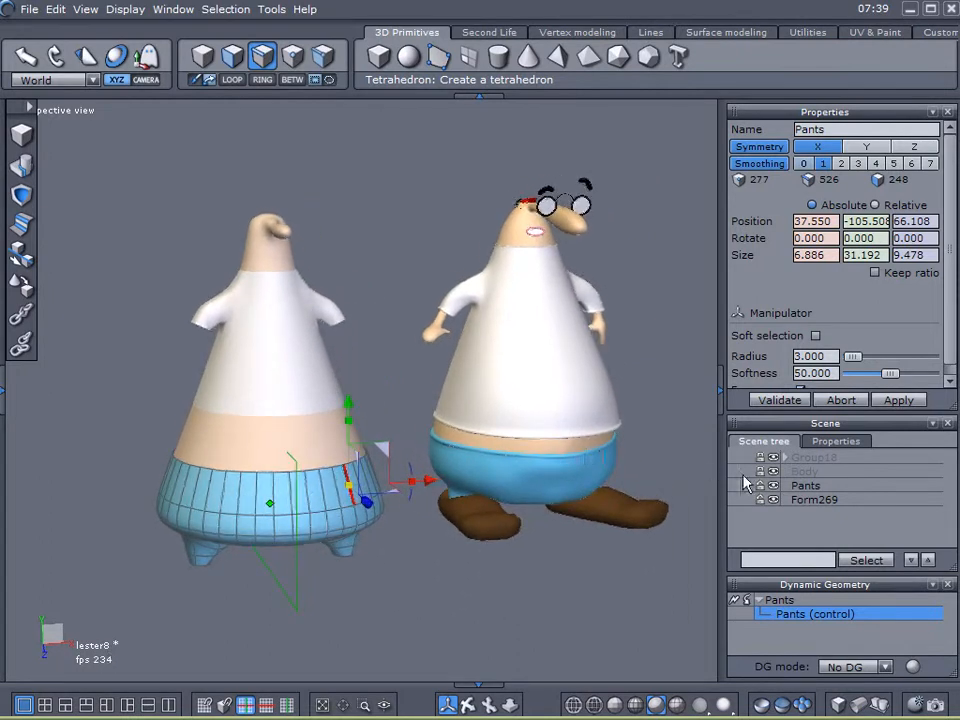
left_click(772, 458)
Create a cube with sides of about 45.7 below the pants, with its origin on the central plane.
middle_click_drag(622, 520, 392, 368)
scroll(375, 438, "up", 5)
scroll(375, 438, "down", 4)
right_click_drag(392, 368, 372, 342)
left_click(372, 342)
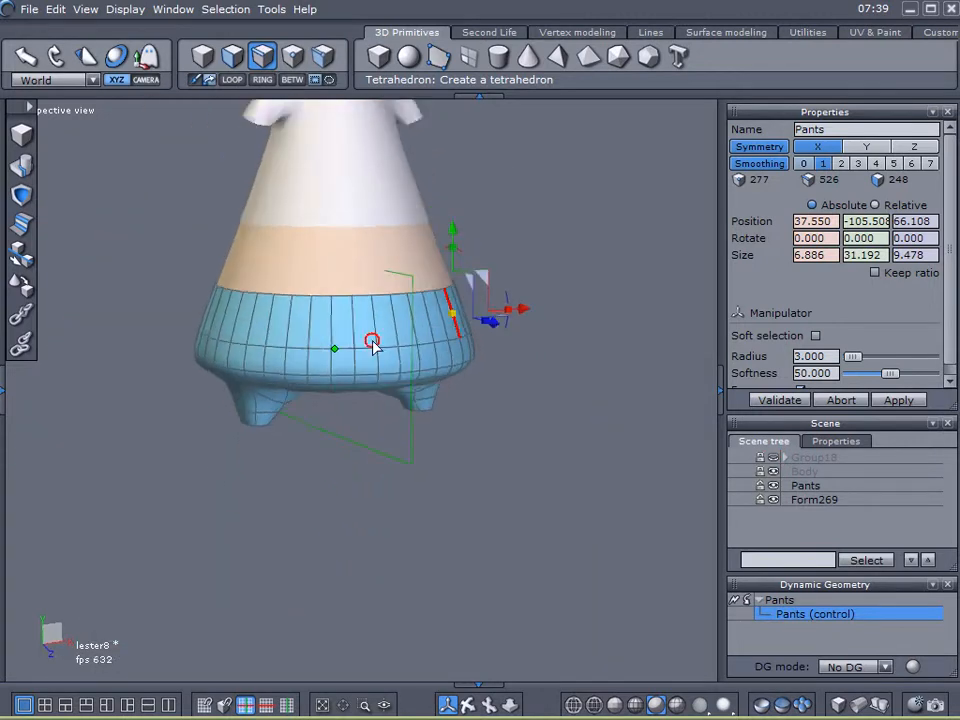
left_click(381, 57)
right_click_drag(228, 268, 534, 409)
left_click(486, 498)
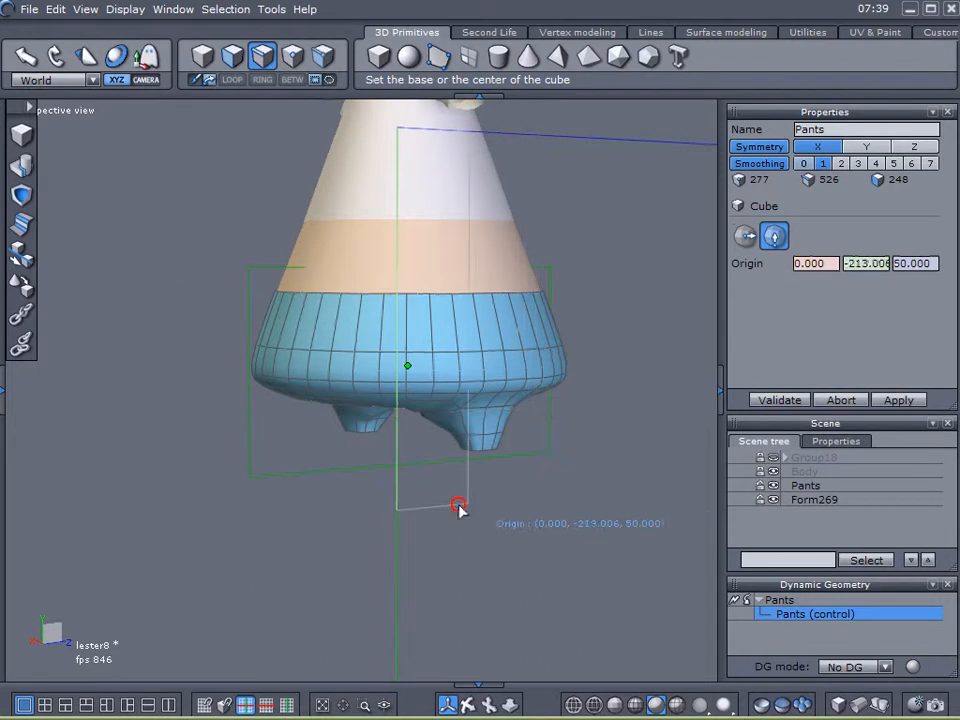
right_click_drag(486, 498, 363, 501)
left_click(373, 459)
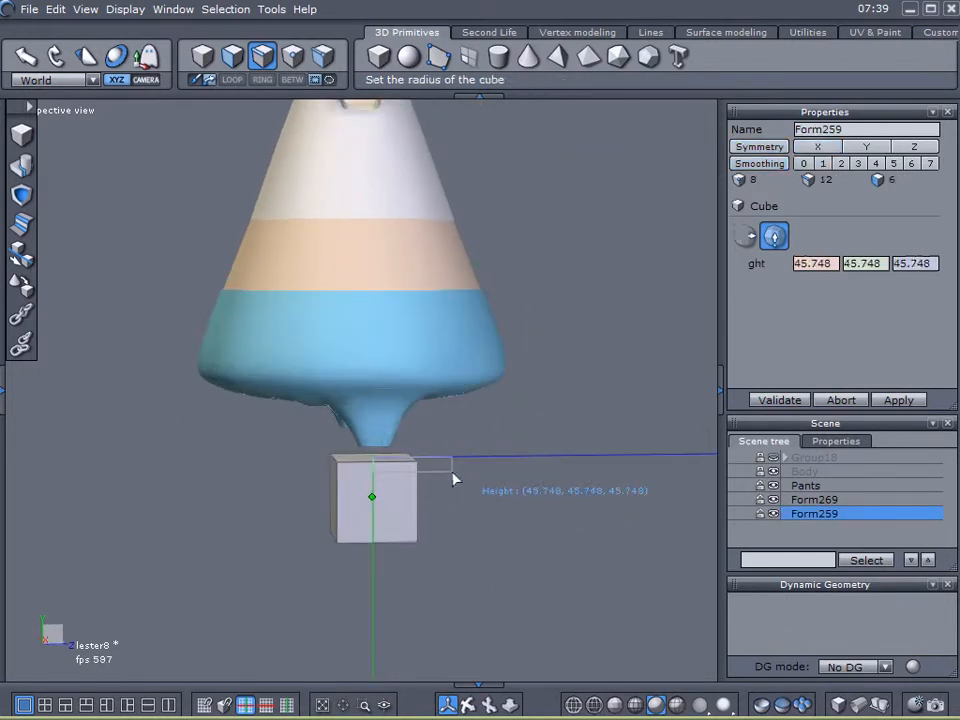
left_click(453, 479)
Narrow the cube's Z size to about 22.2 and position it beneath the leg at about X -58.5, Z 14.3.
right_click_drag(456, 469, 206, 472)
left_click_drag(474, 502, 360, 499)
right_click_drag(360, 499, 311, 486)
left_click_drag(331, 494, 311, 498)
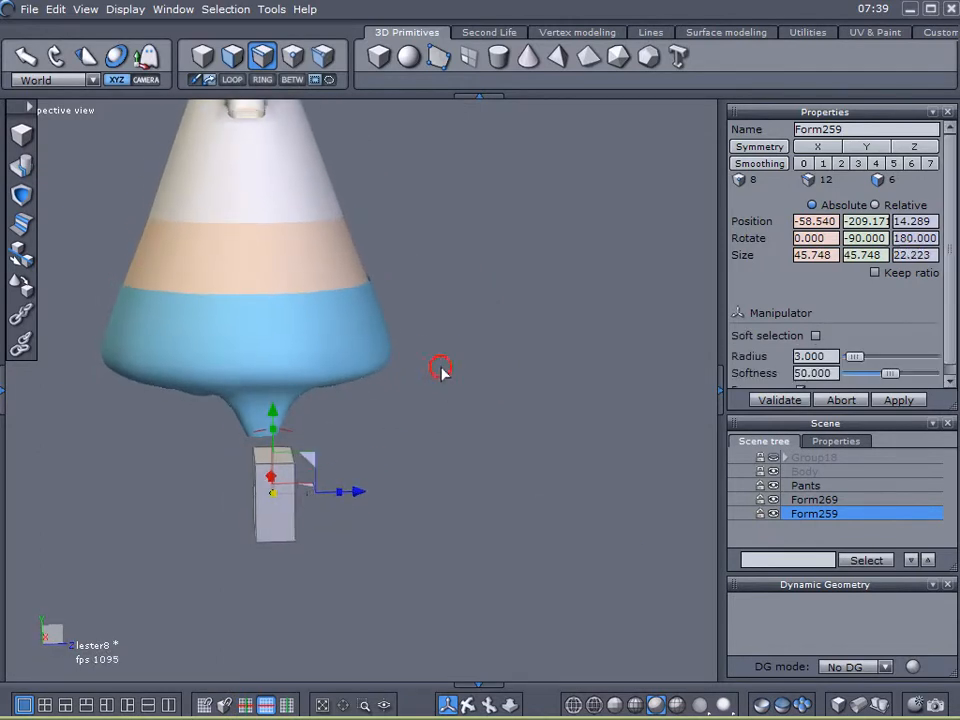
Extrude the cube's front face straight forward in four sections, giving a block about 122.4 long, with the first section about 41.8.
left_click(575, 32)
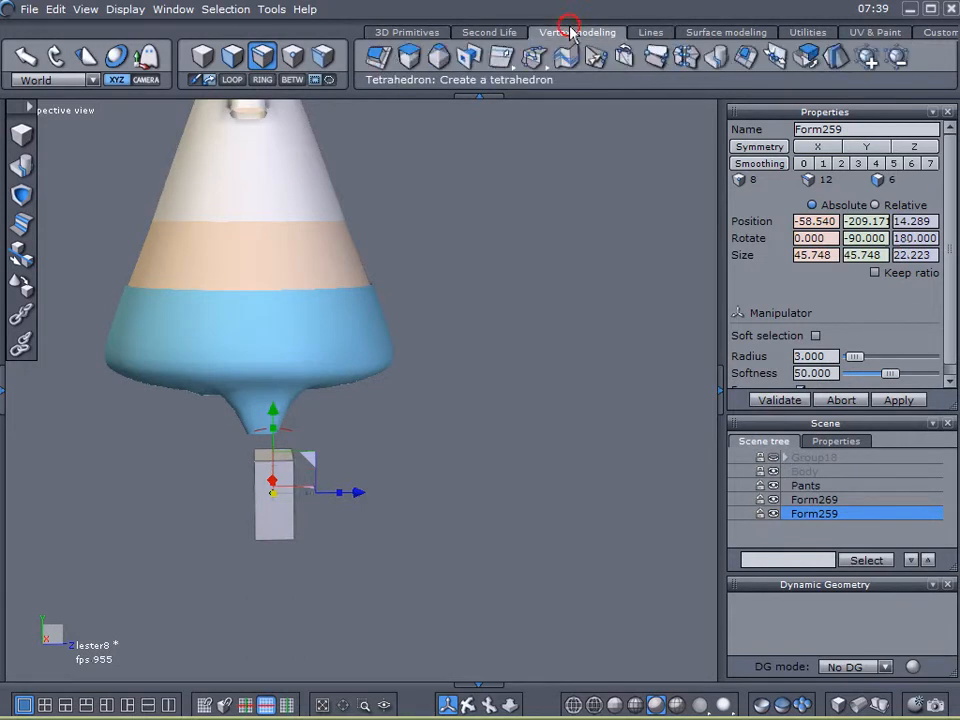
left_click(410, 57)
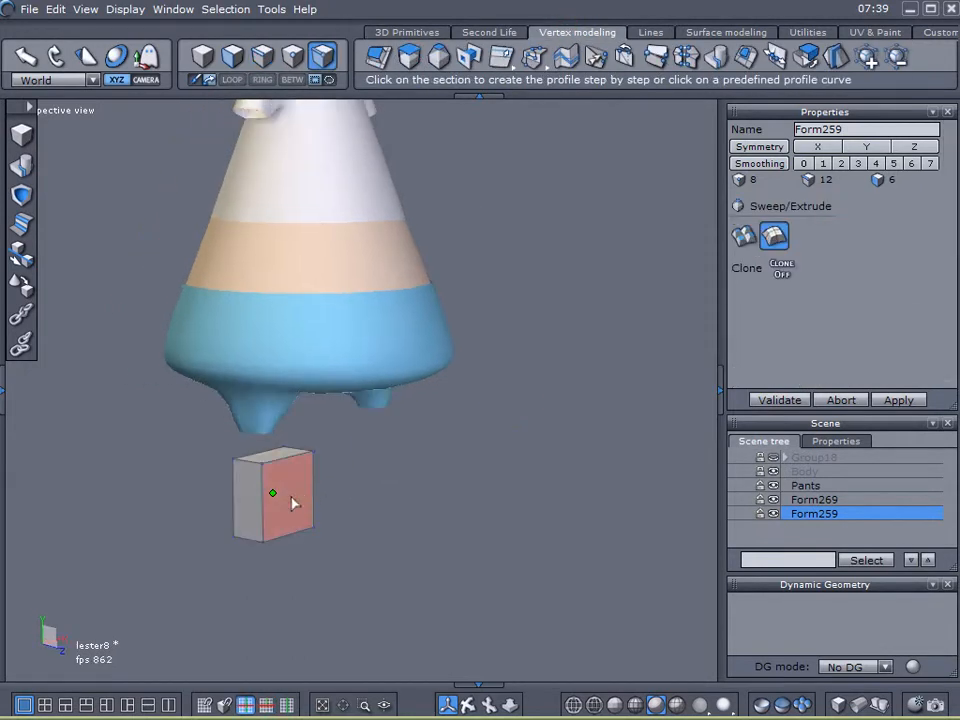
left_click(294, 504)
key("KP_4")
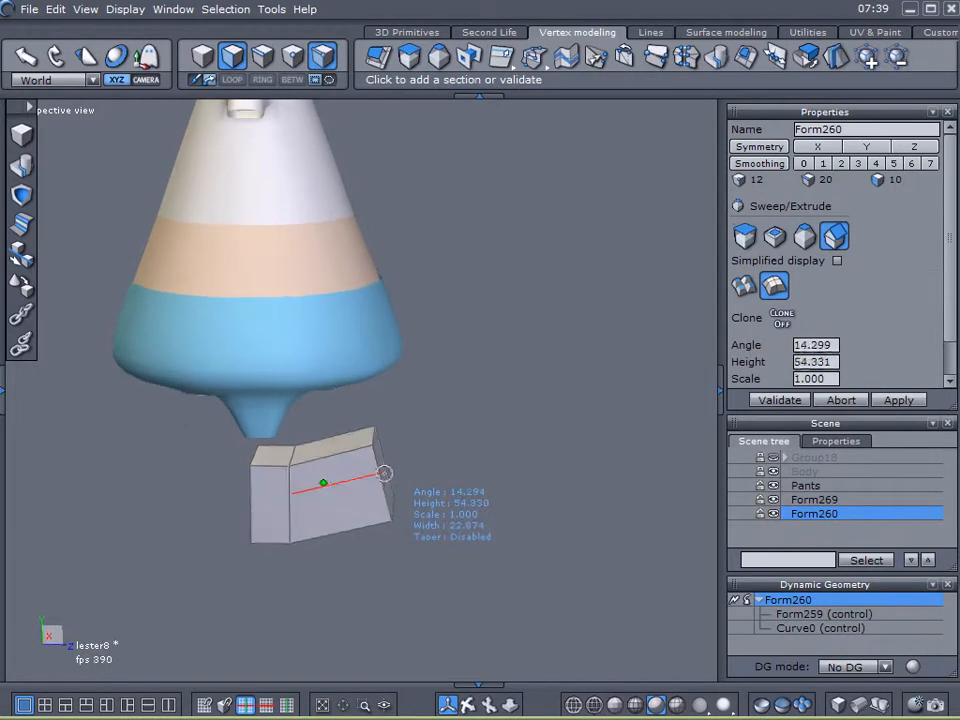
key("shift")
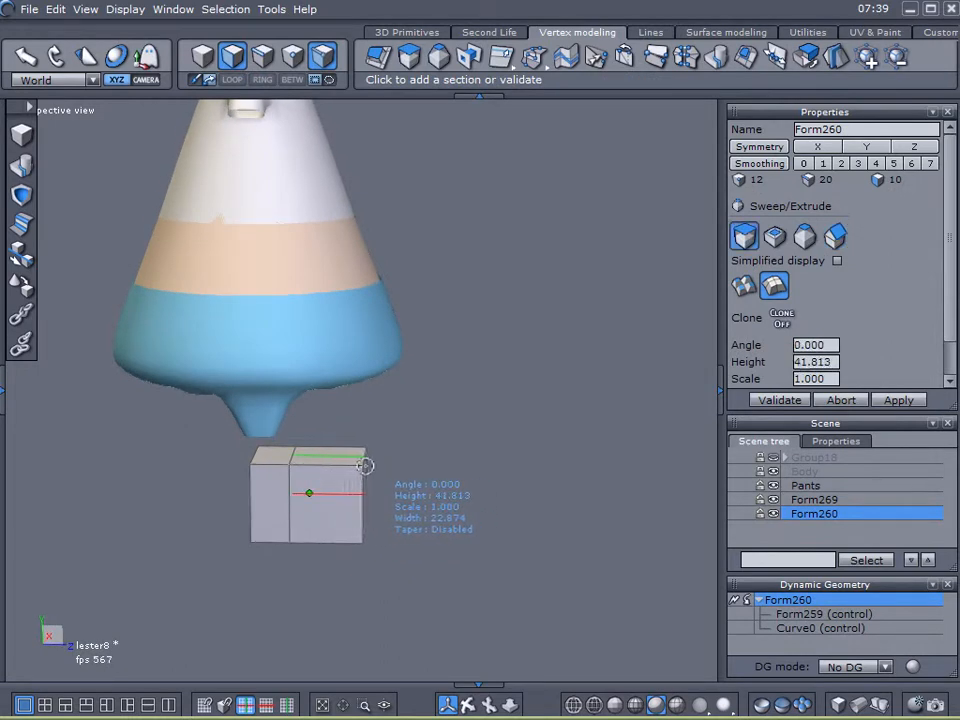
left_click(363, 466)
left_click(436, 469)
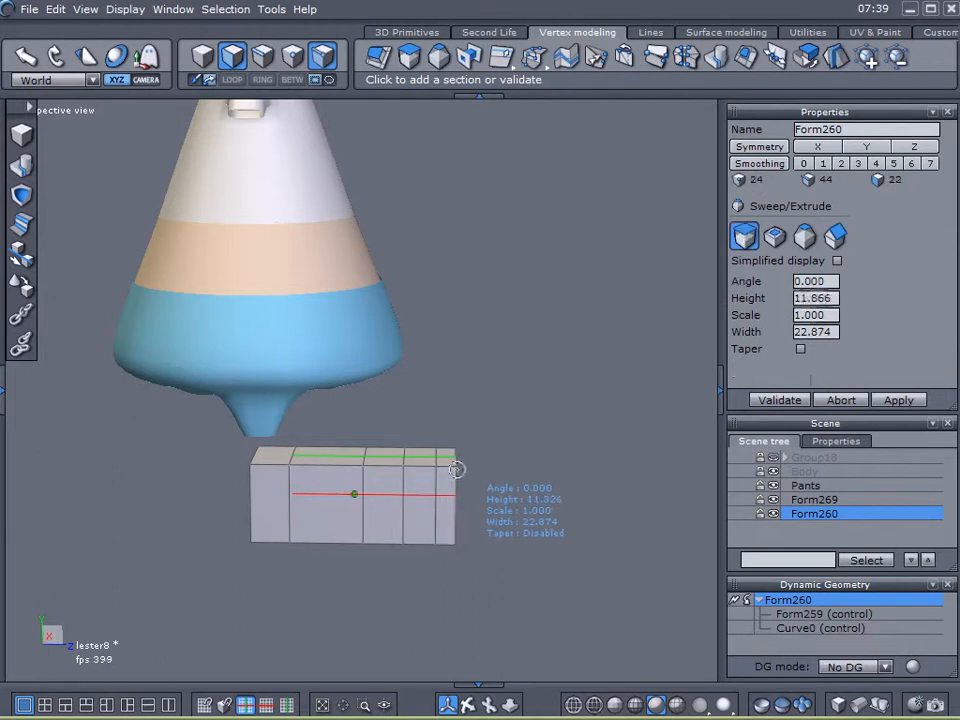
left_click(466, 467)
left_click(763, 403)
Narrow the block's top faces to about 36.7 in X and lower them to about Y -195.3.
middle_click_drag(588, 384, 587, 410)
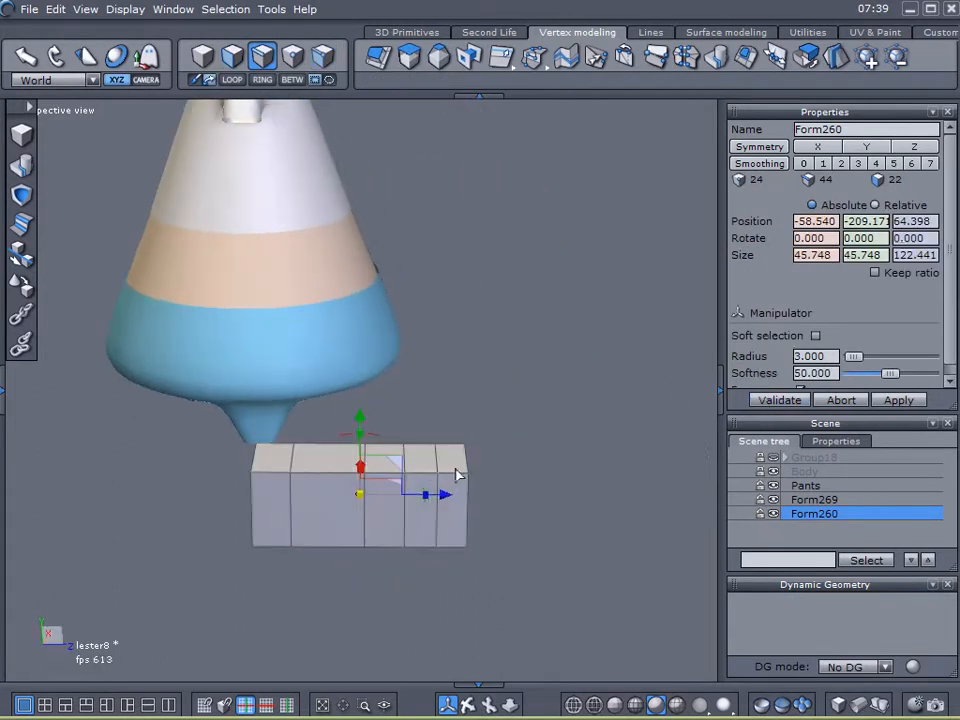
middle_click_drag(395, 463, 310, 497)
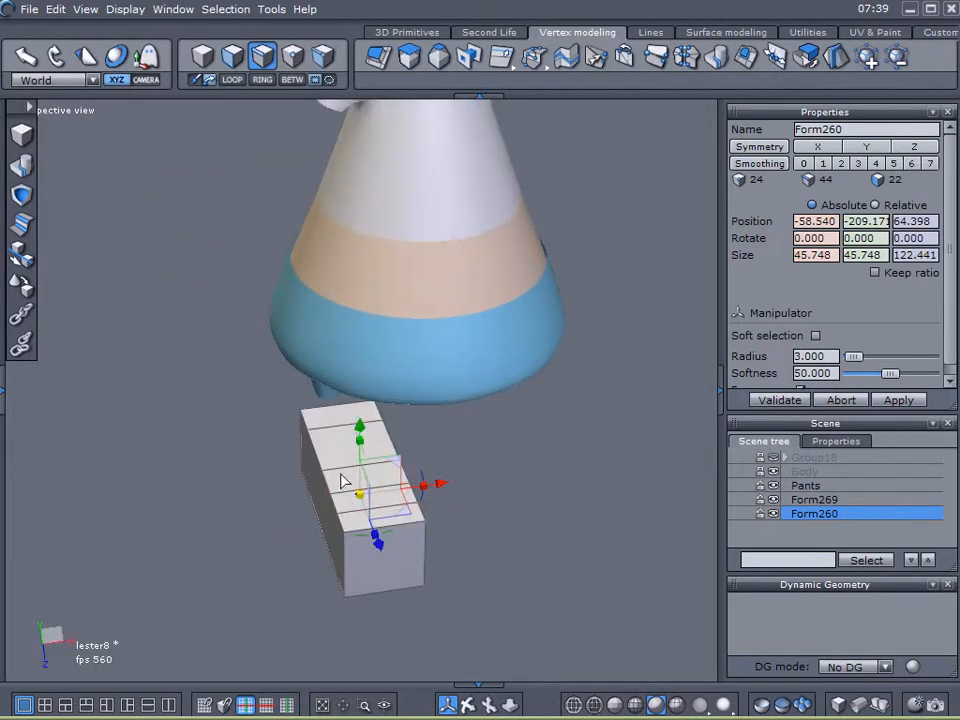
scroll(341, 485, "up", 5)
scroll(343, 491, "down", 4)
middle_click_drag(572, 505, 413, 513)
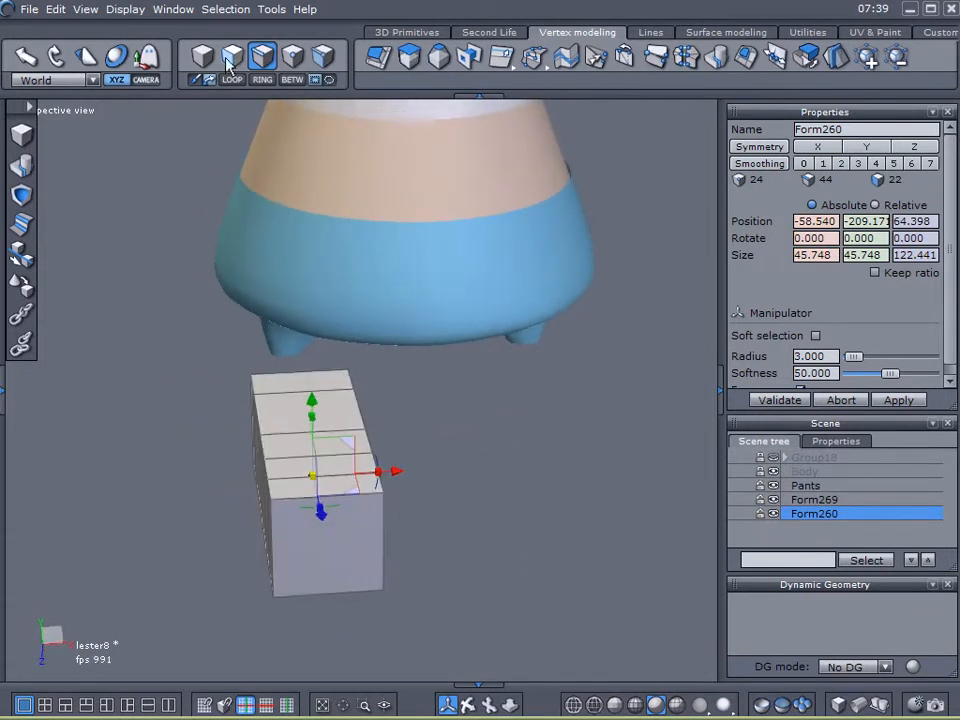
mouse_move(283, 396)
left_mouse_down()
mouse_move(296, 489)
mouse_move(192, 490)
left_mouse_up()
left_click_drag(383, 430, 368, 432)
middle_click_drag(420, 527, 390, 412)
left_click_drag(318, 348, 317, 369)
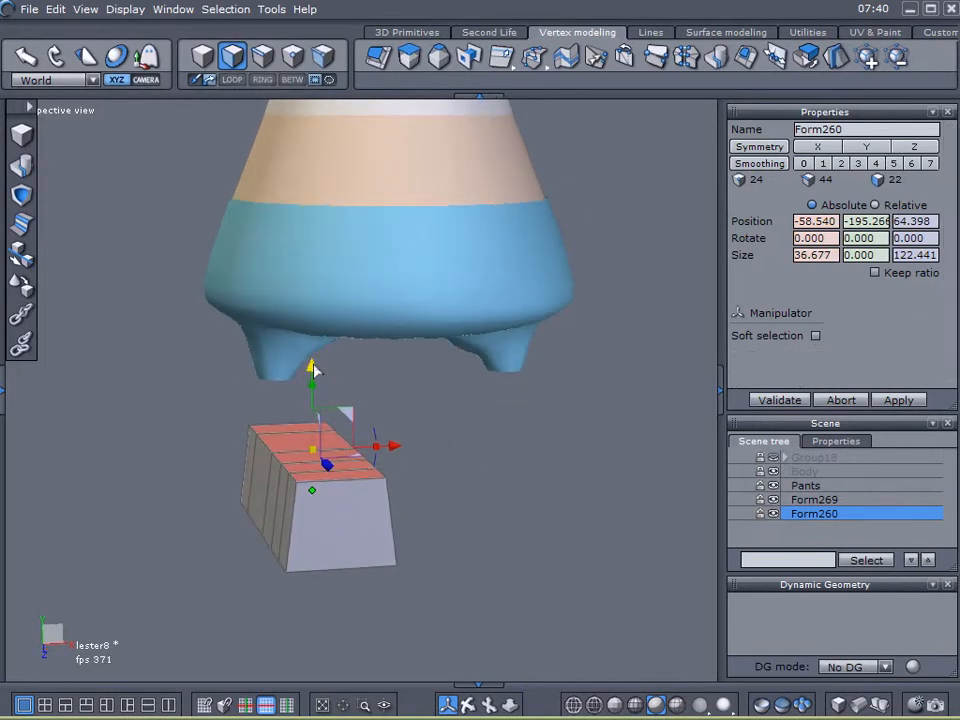
Enable X symmetry on the block and extrude its long side faces outward by one thin, straight section.
middle_click_drag(236, 226, 222, 461)
left_click(289, 486)
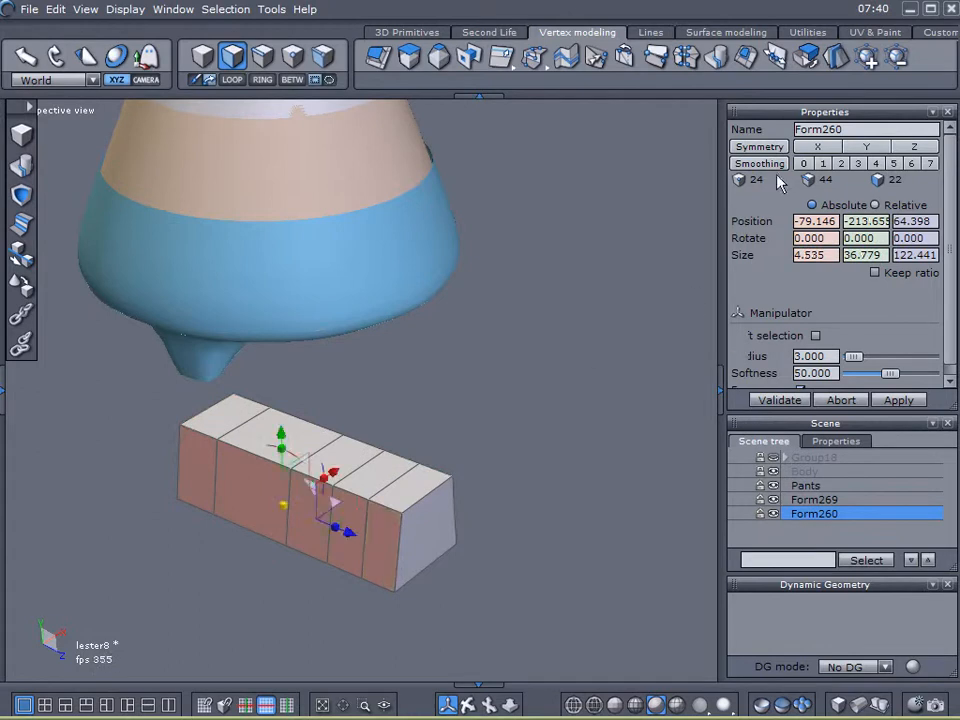
left_click(759, 147)
mouse_move(470, 300)
middle_mouse_down()
mouse_move(441, 324)
mouse_move(497, 281)
mouse_move(480, 290)
middle_mouse_up()
left_click(407, 62)
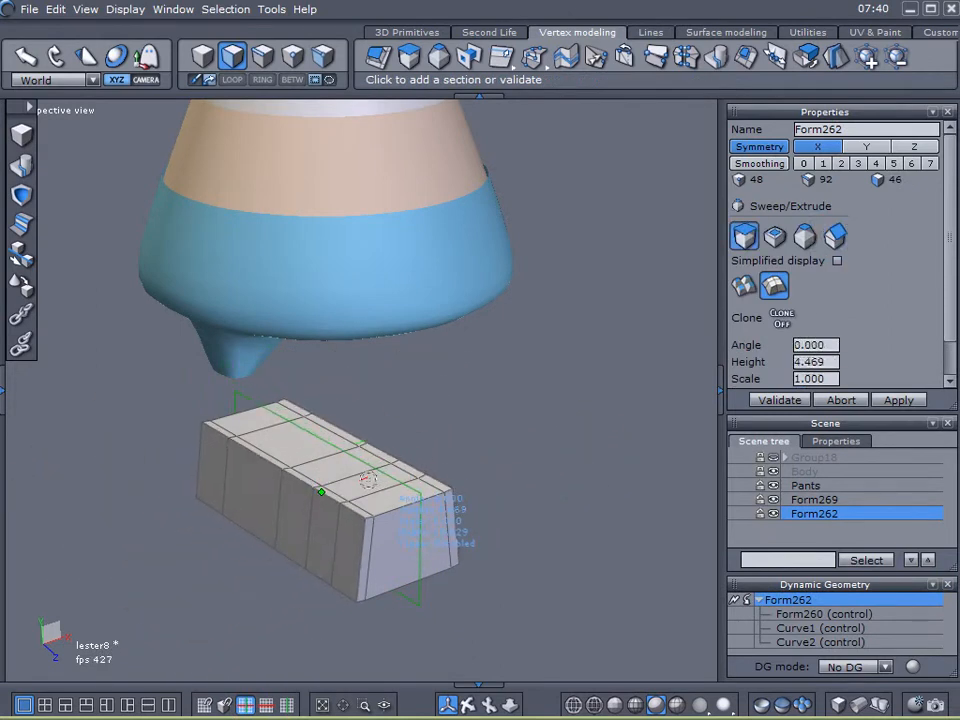
left_click(370, 480)
left_click(780, 400)
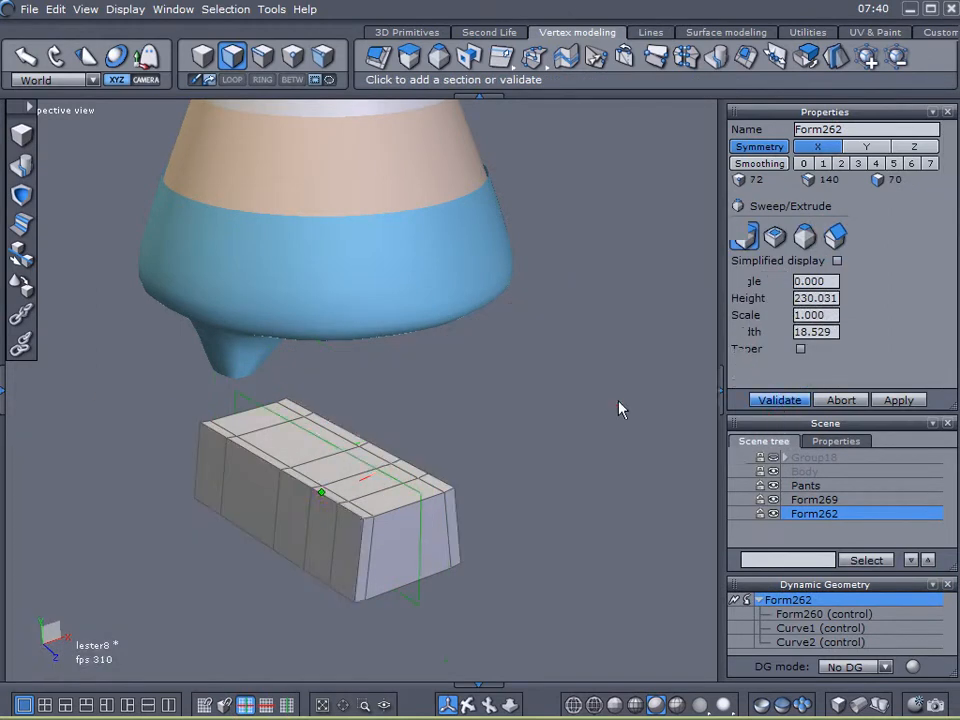
Apply smoothing level 1 and extrude the large top face near the heel down into the block to form the foot opening.
left_click(300, 458)
middle_click_drag(434, 342, 437, 373)
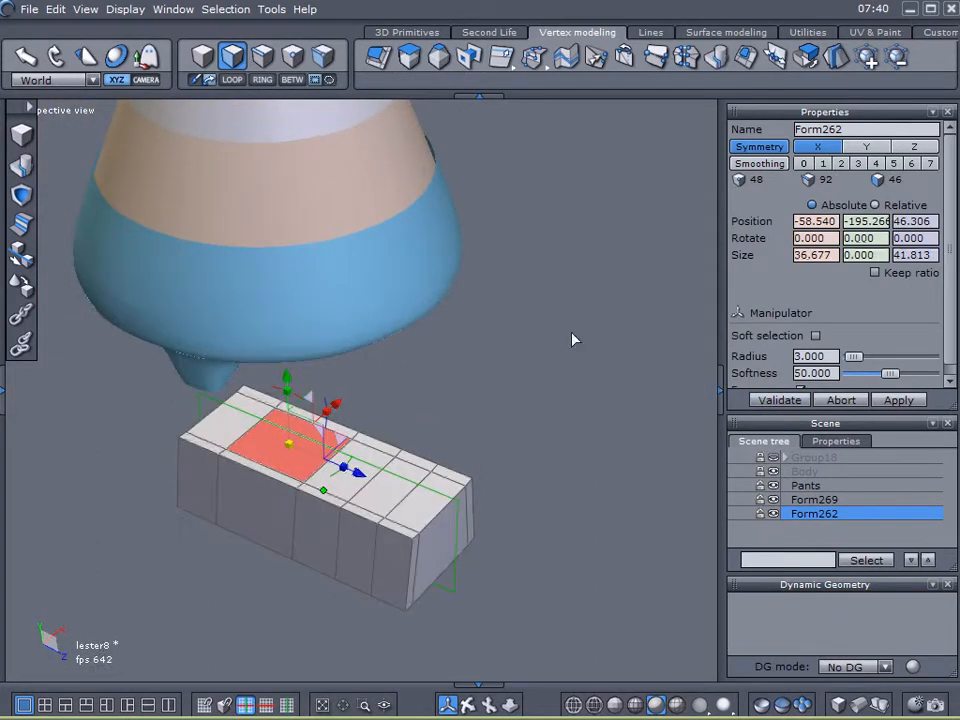
left_click(821, 164)
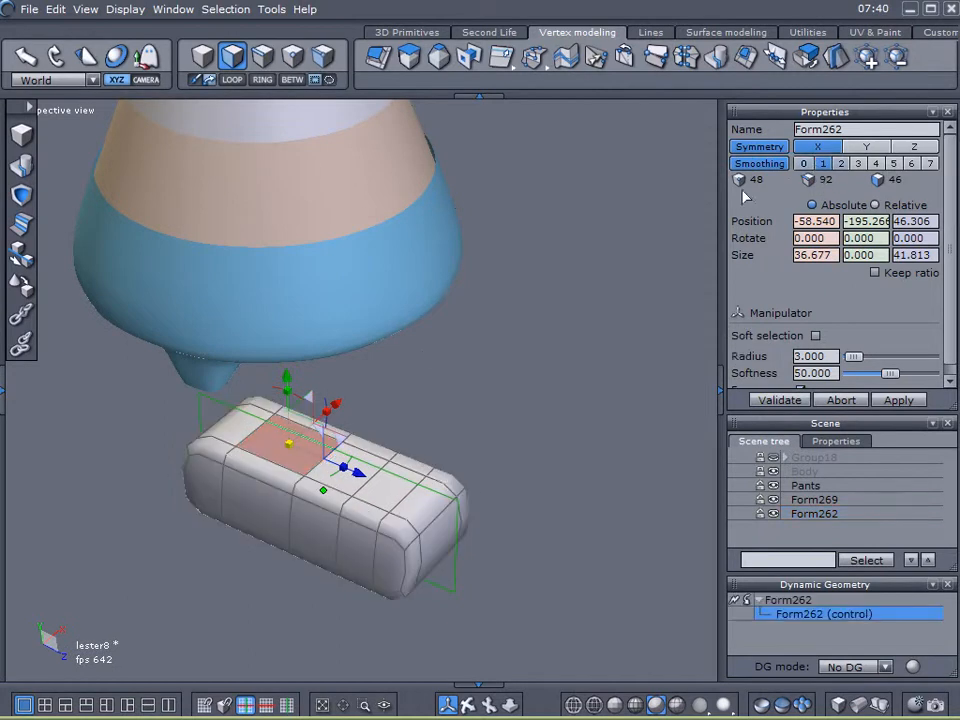
left_click(411, 56)
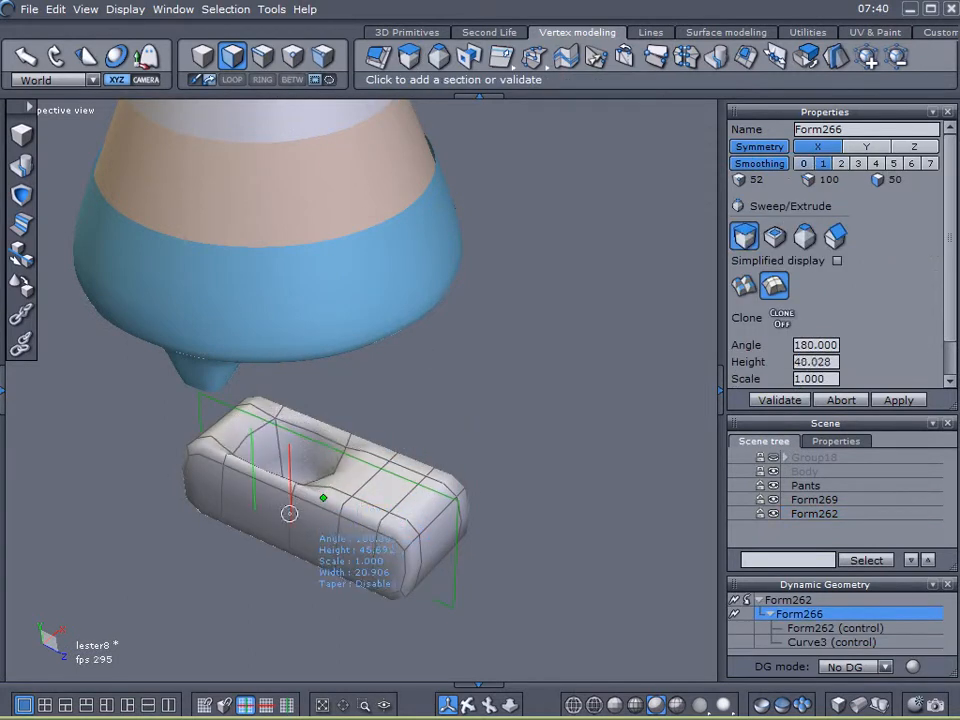
left_click(296, 485)
left_click(780, 401)
Scale the whole shoe down to about 30.2 × 19.9 × 65.2 and move it up around the end of the leg.
right_click_drag(484, 460, 275, 385)
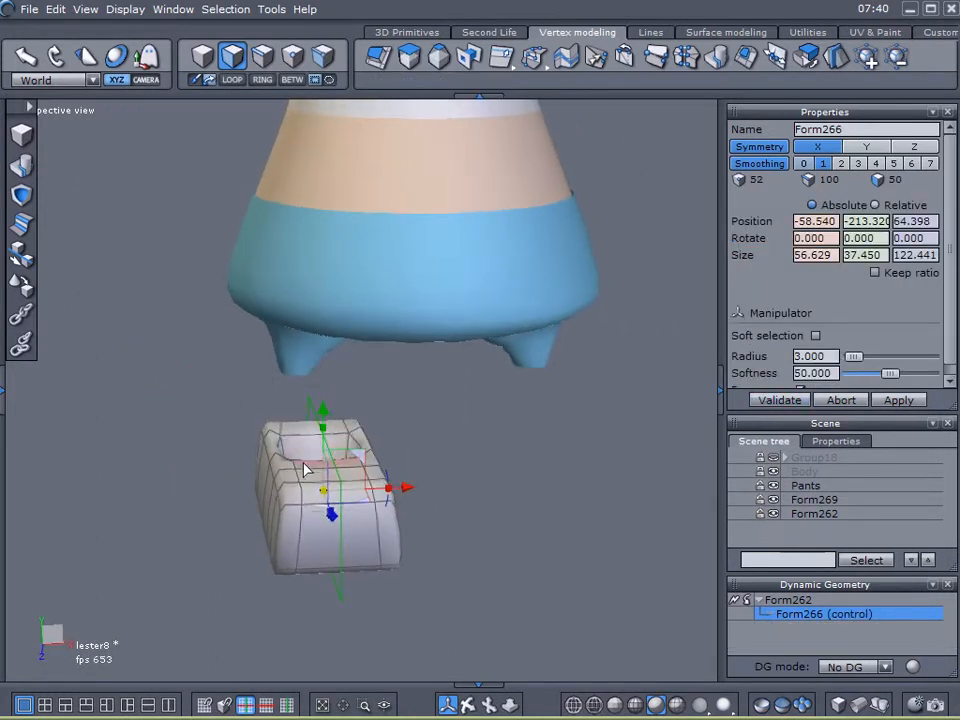
scroll(300, 475, "up", 3)
right_click_drag(274, 504, 604, 546)
right_click_drag(335, 552, 369, 612)
left_click_drag(364, 461, 266, 379)
right_click_drag(391, 373, 35, 307)
left_click_drag(229, 418, 167, 506)
left_click_drag(266, 390, 246, 343)
right_click_drag(246, 343, 323, 366)
left_click_drag(294, 373, 257, 374)
key("c")
right_click_drag(369, 369, 50, 438)
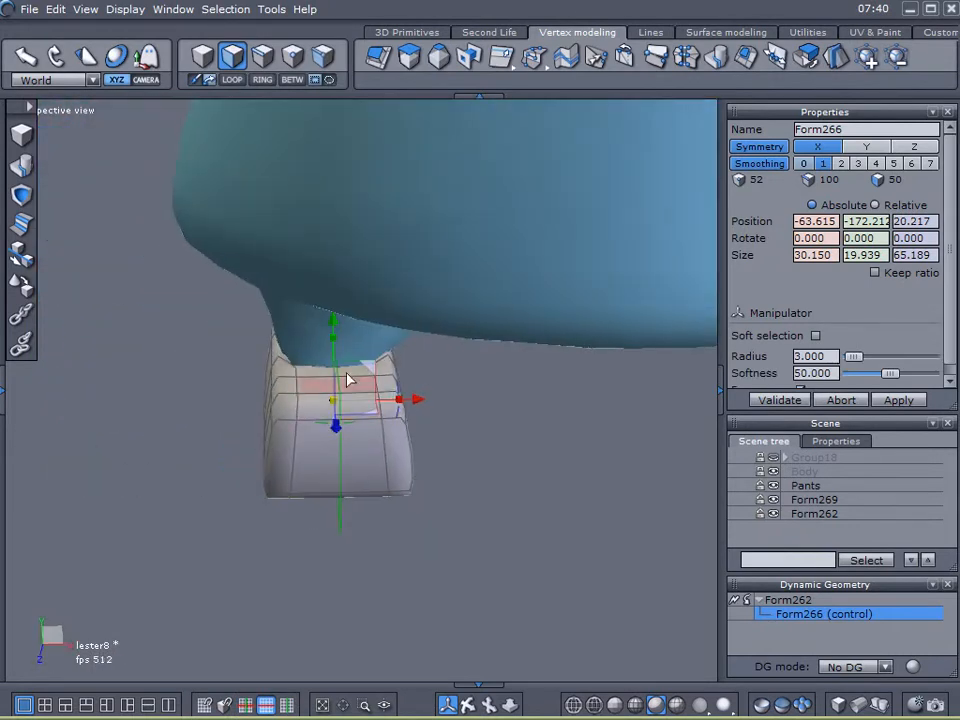
Fine-tune the shoe's position around the leg to about X -64.4, Y -175.2, Z 19.
left_click_drag(333, 320, 333, 338)
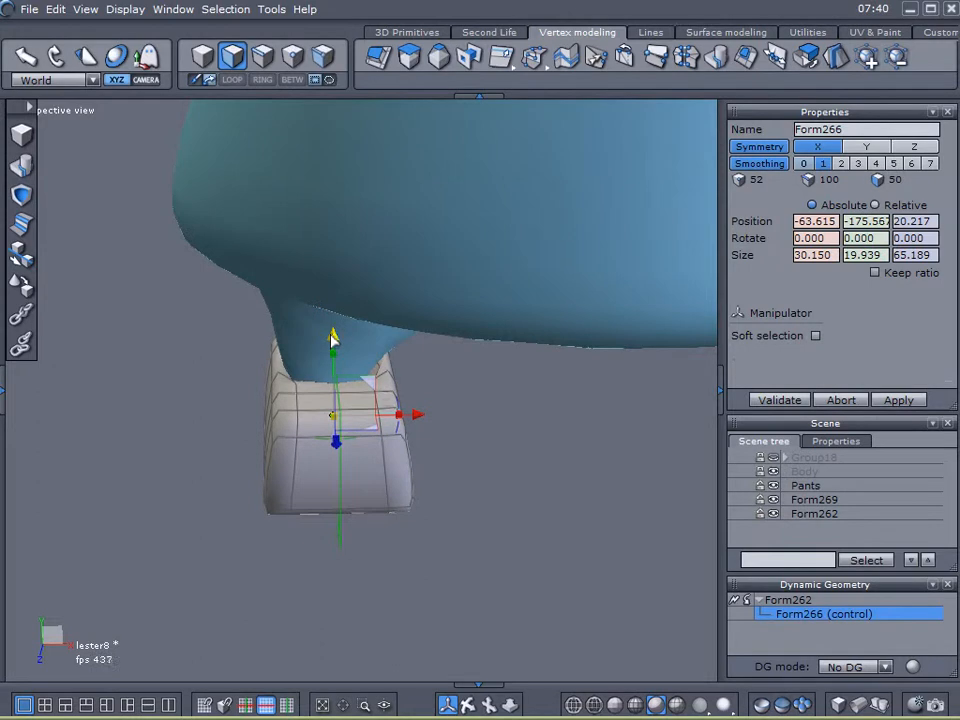
left_click_drag(420, 411, 413, 412)
right_click_drag(412, 412, 395, 432)
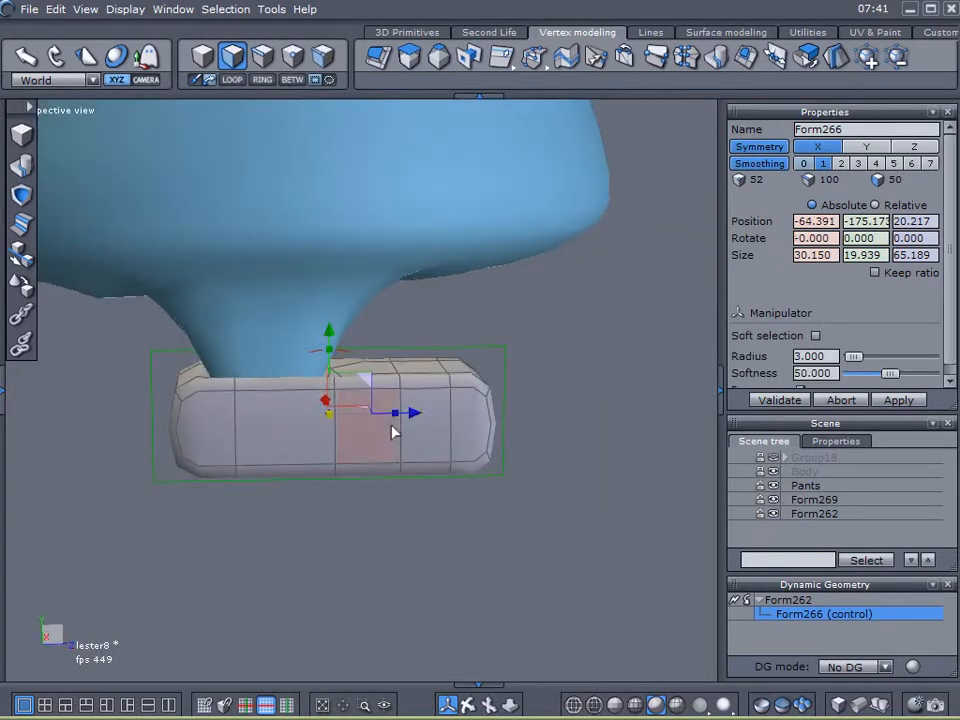
left_click_drag(410, 418, 403, 418)
Pull the lower back edge of the shoe's heel backward to about Z -21.6.
right_click_drag(403, 418, 359, 383)
right_click_drag(449, 480, 357, 455)
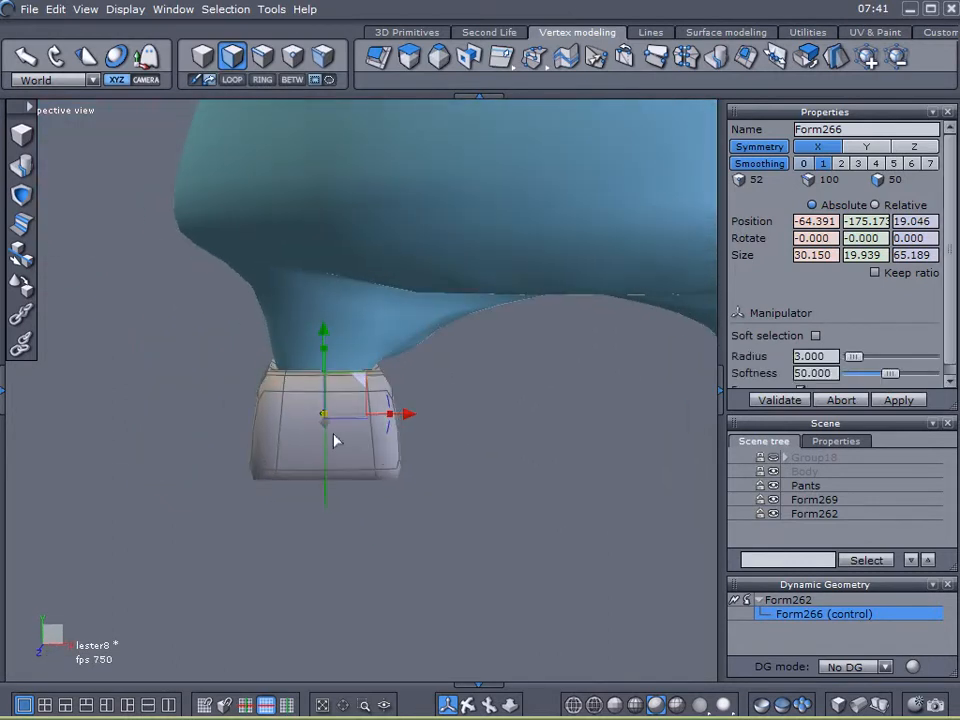
right_click_drag(165, 385, 643, 426)
right_click_drag(466, 445, 379, 435)
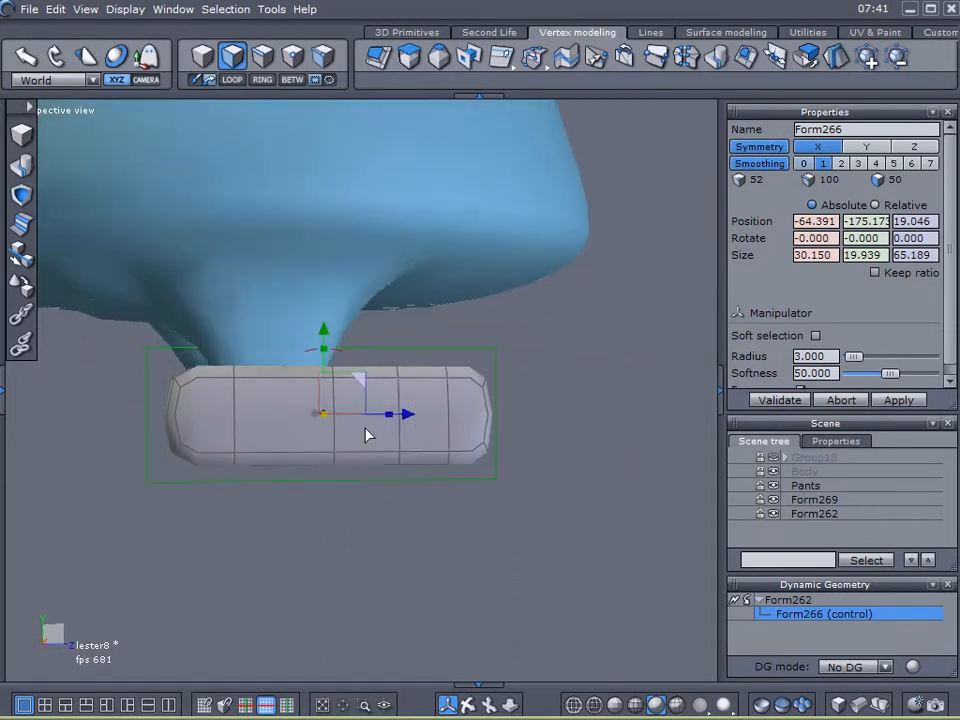
right_click_drag(279, 210, 254, 490)
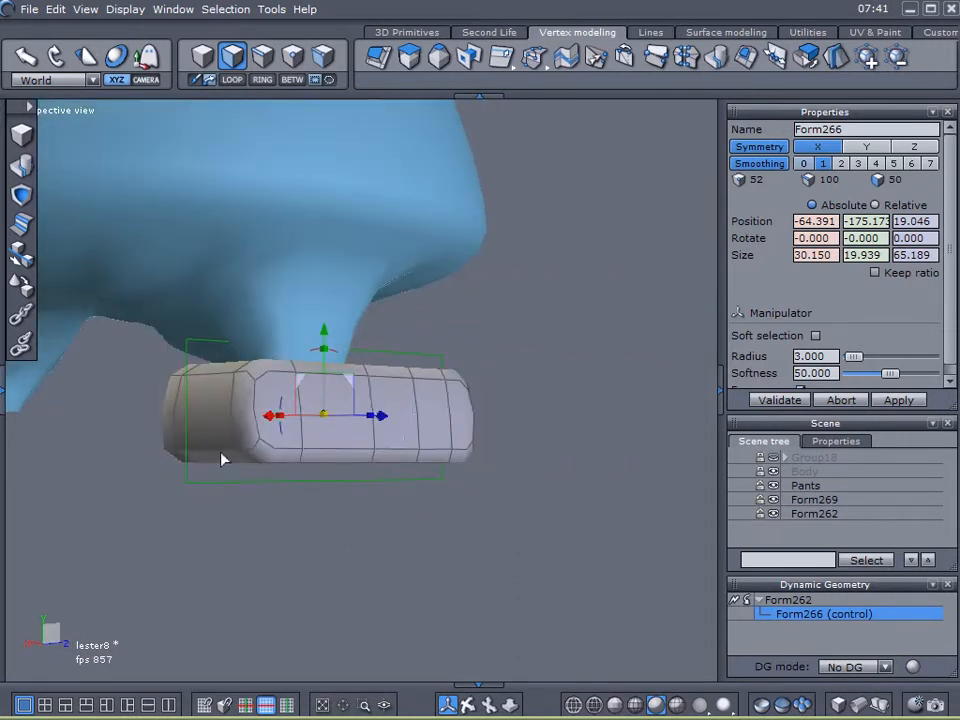
right_click_drag(224, 468, 415, 513)
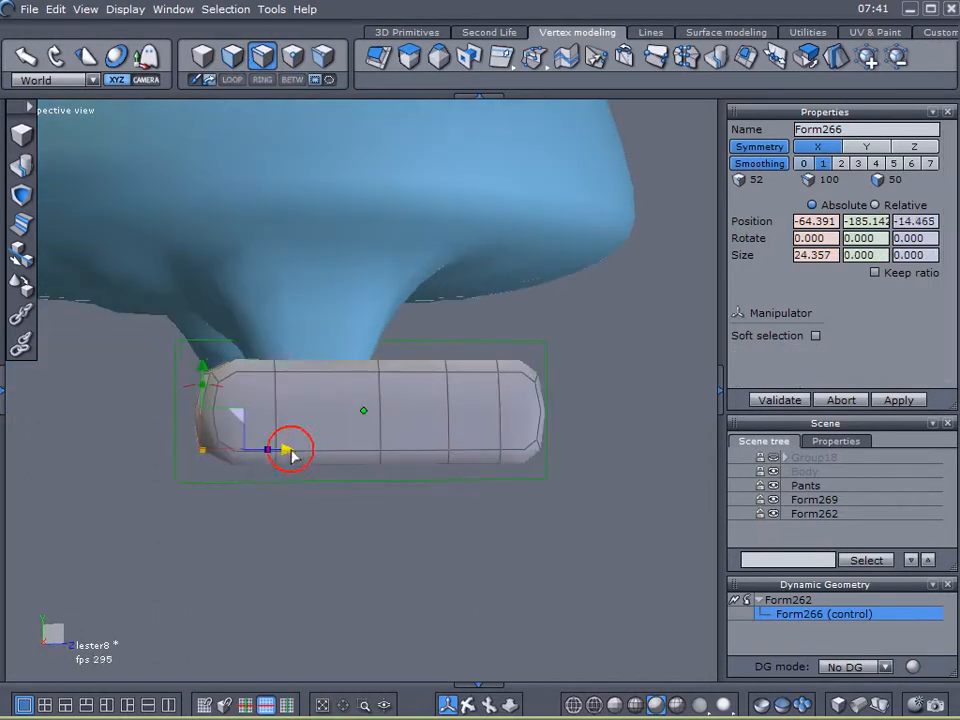
left_click_drag(289, 451, 268, 455)
right_click_drag(254, 457, 386, 511)
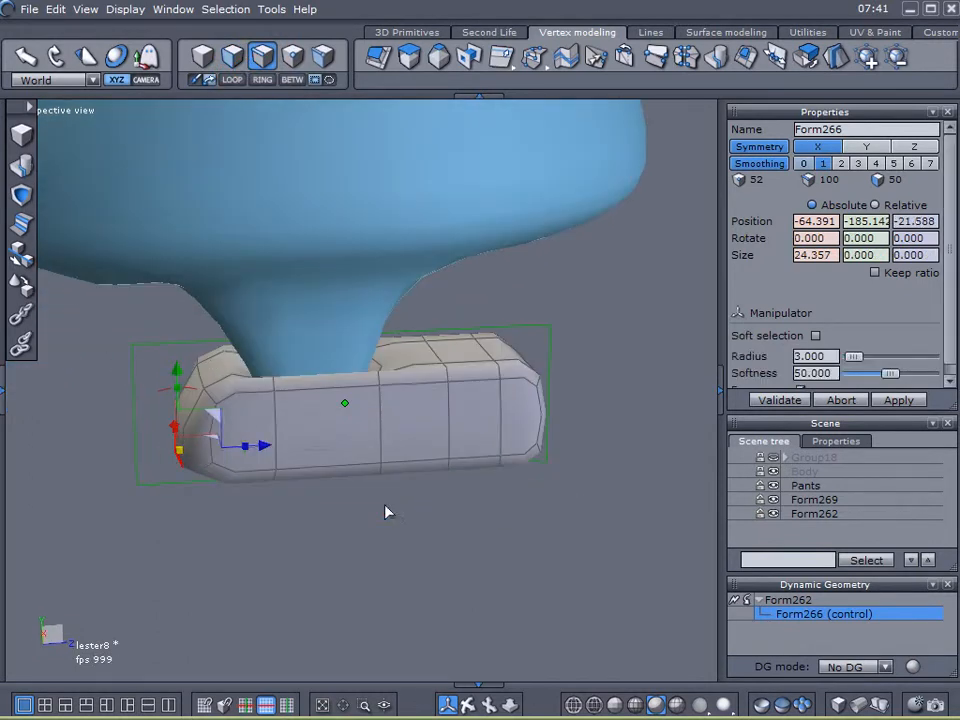
Raise the top face behind the foot opening to about Y -161.3 and shift it backward to about Z -12.6.
left_click(232, 54)
left_click(219, 364)
right_click_drag(266, 462, 252, 366)
left_click_drag(230, 289, 230, 268)
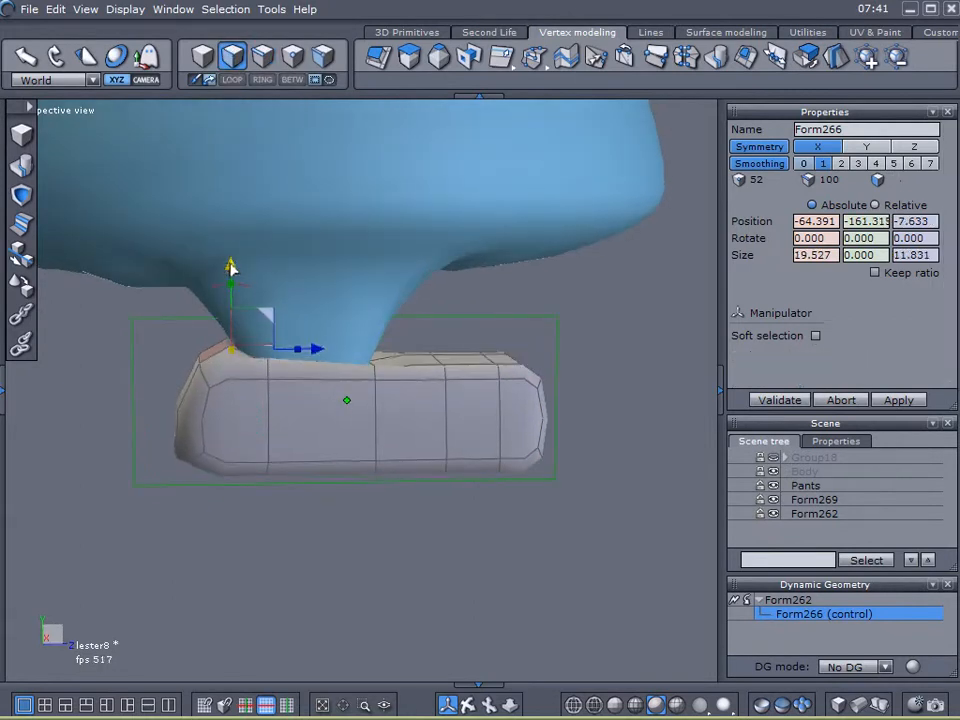
left_click_drag(314, 350, 309, 353)
right_click_drag(284, 407, 295, 365)
left_click_drag(308, 355, 288, 352)
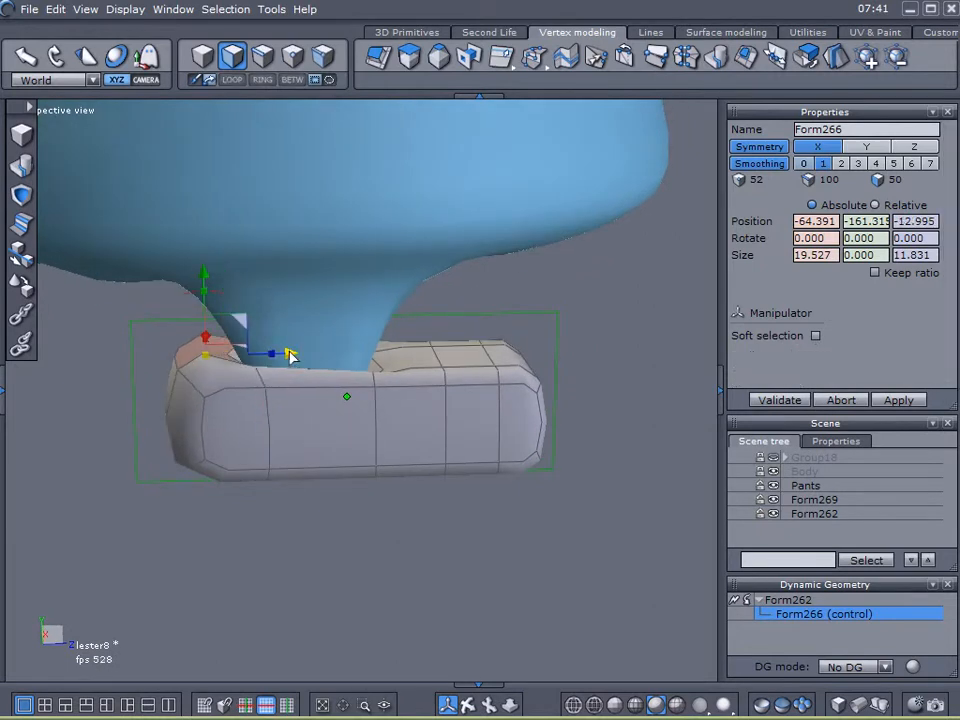
Pull the bottom front edge of the shoe's toe forward so the toe slopes outward.
right_click_drag(292, 355, 183, 371)
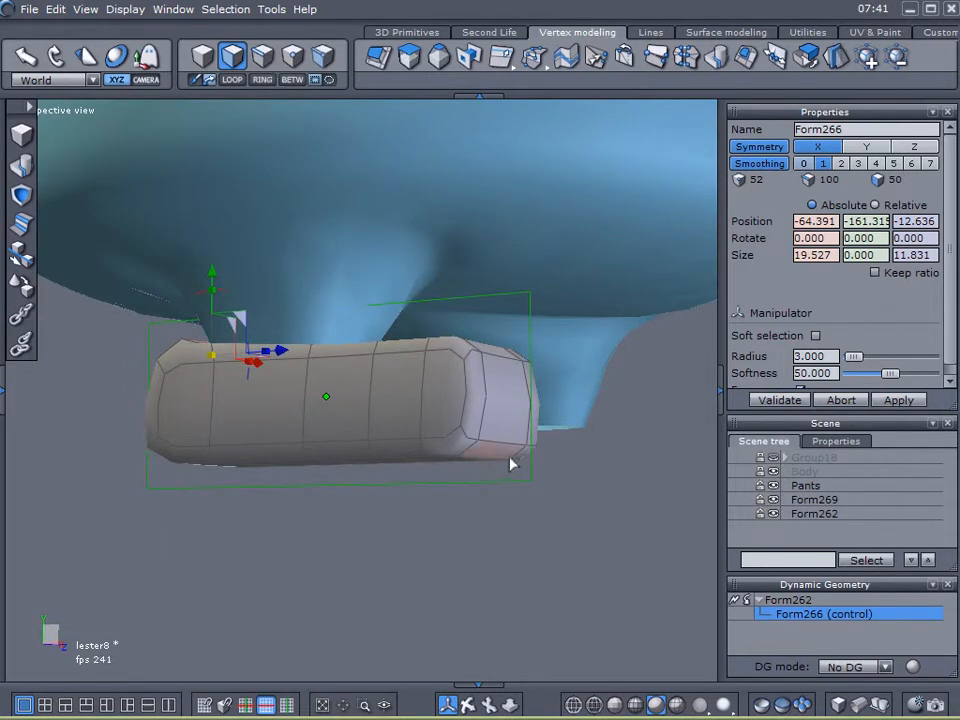
left_click(267, 60)
left_click(509, 442)
right_click_drag(509, 445, 485, 488)
left_click_drag(584, 443, 690, 454)
right_click_drag(690, 454, 478, 362)
left_click(458, 348)
left_click(235, 80)
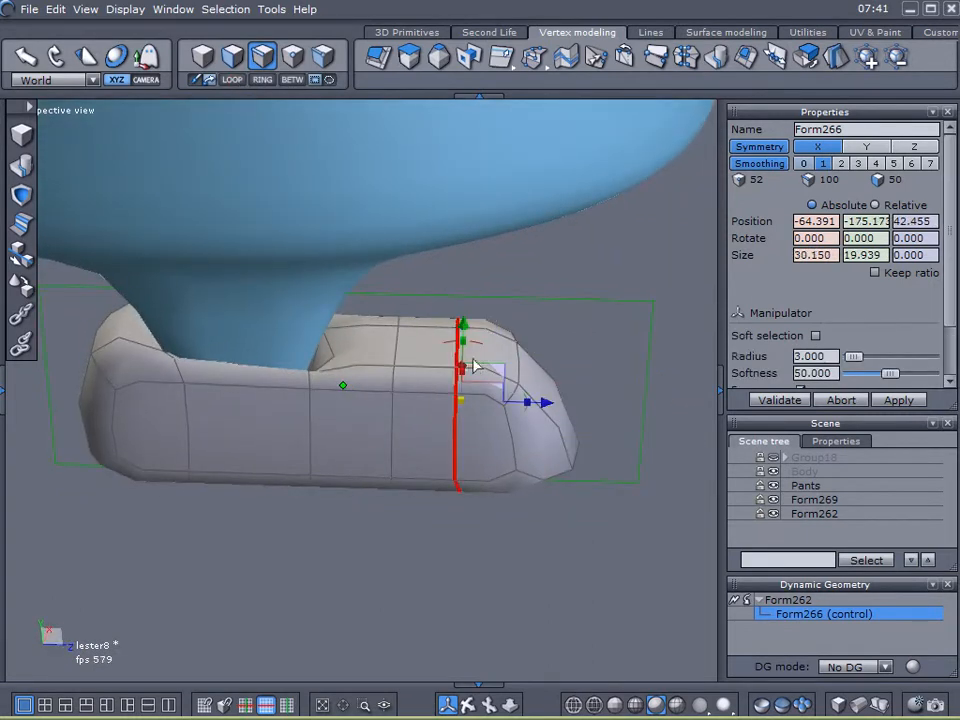
left_click(580, 275)
Select the edges across the shoe's top just behind the toe and lower them to dip the surface.
right_click_drag(580, 278, 430, 525)
left_click(464, 374)
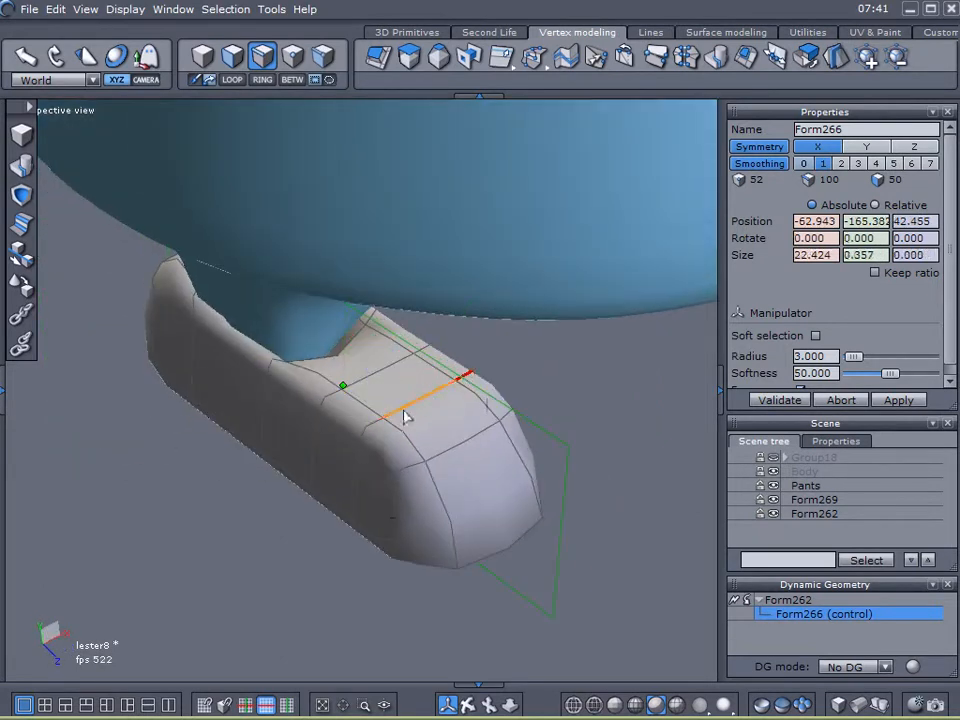
right_click_drag(178, 397, 454, 373)
left_click_drag(451, 381, 440, 408)
Select the edges across the shoe's top just in front of the foot opening and lower them to deepen the dip.
left_click(356, 404)
right_click_drag(364, 403, 380, 430)
left_click(379, 385)
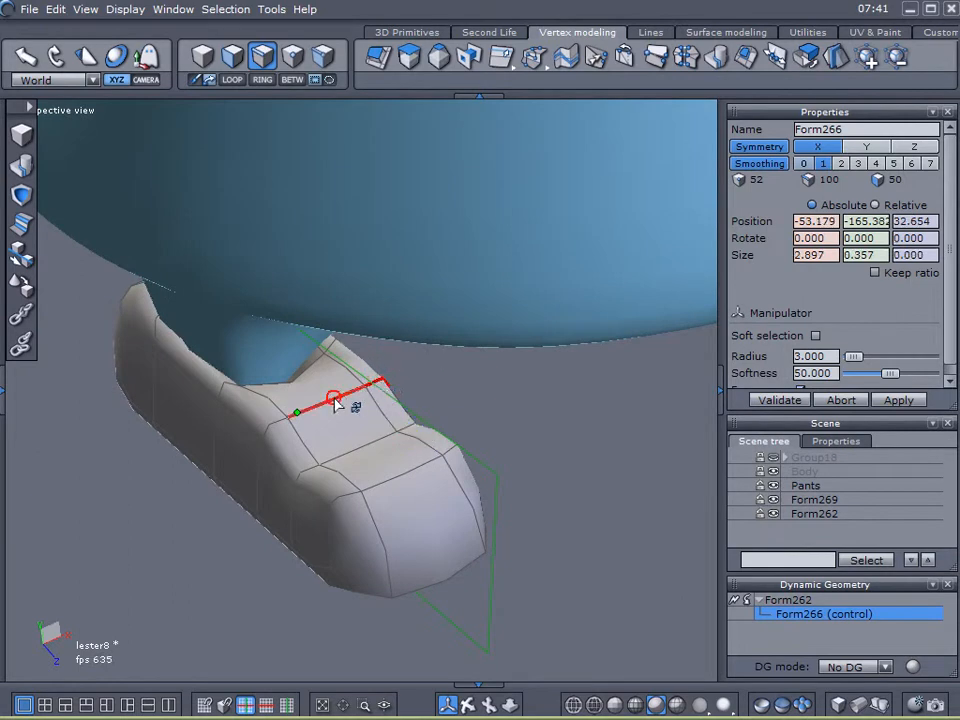
right_click_drag(166, 610, 435, 490)
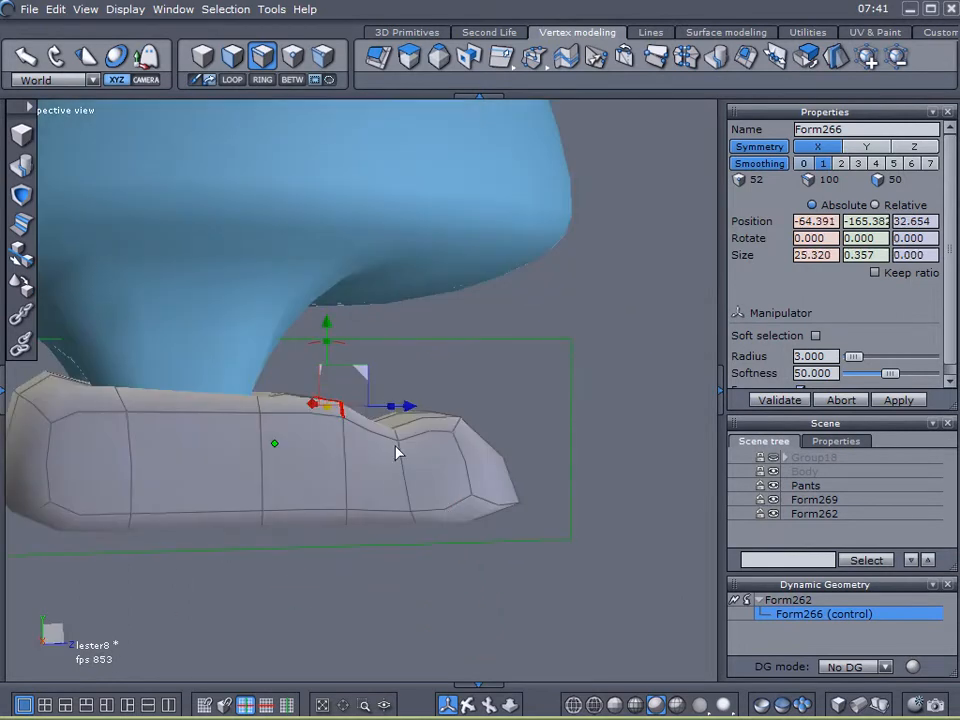
left_click(339, 435)
right_click_drag(339, 435, 418, 469)
left_click_drag(350, 419, 345, 411)
Extend the selection to the full edge loop in front of the foot opening and shift it backward to about Z 23.9.
left_click(234, 80)
left_click_drag(337, 425, 359, 427)
middle_click_drag(304, 514, 343, 483)
left_click_drag(388, 480, 364, 476)
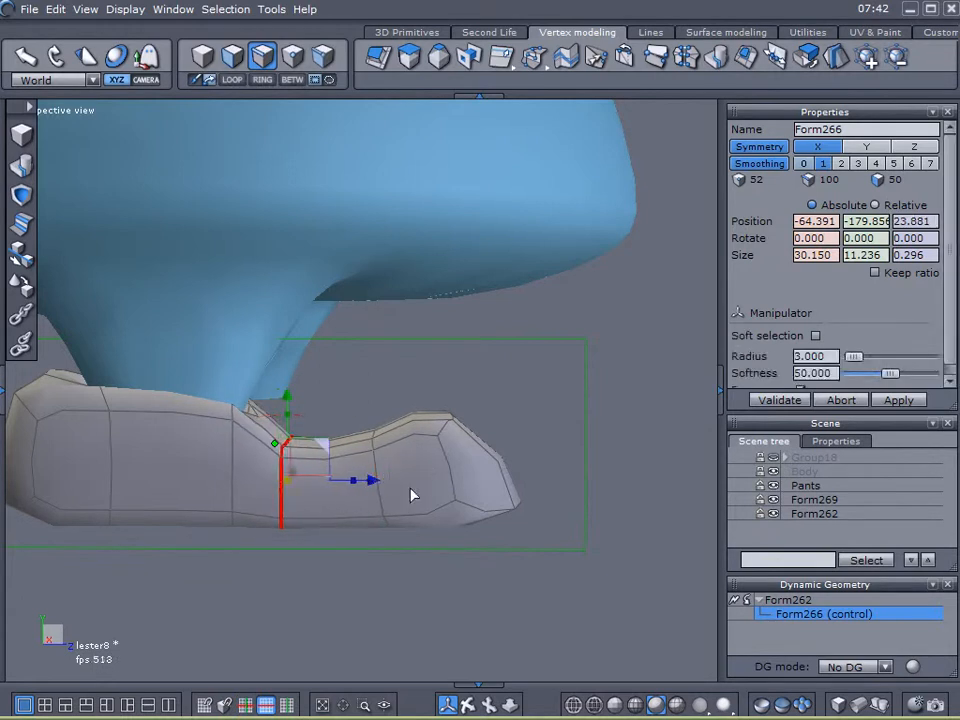
Select the edge loop just behind the toe and pull it backward to lengthen the toe section.
left_click(385, 505)
left_click(232, 82)
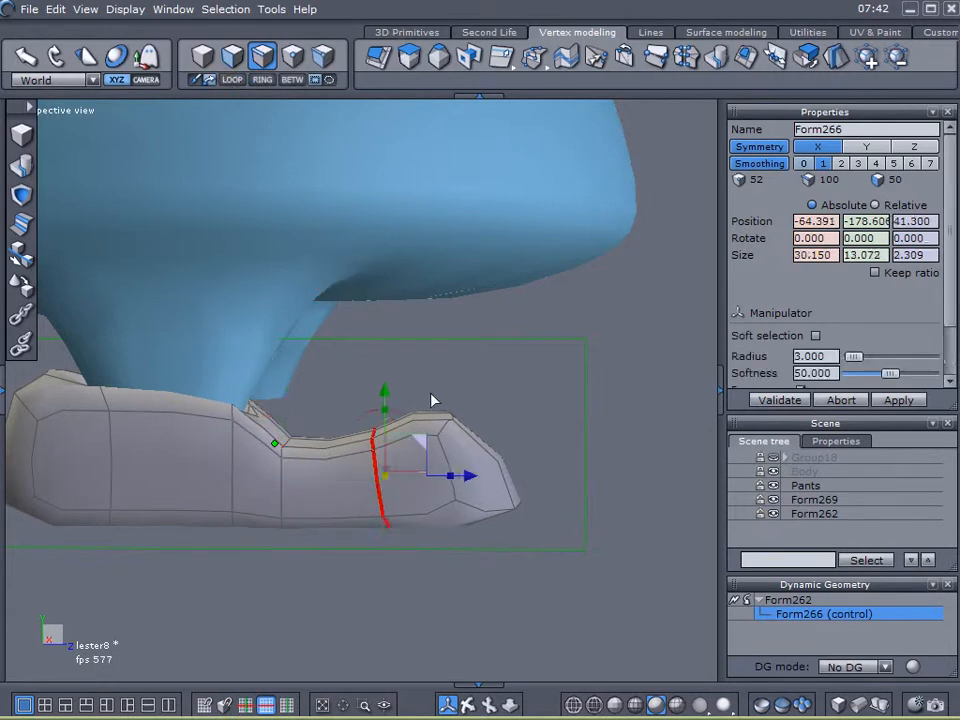
left_click_drag(456, 486, 417, 488)
mouse_move(497, 542)
middle_mouse_down()
mouse_move(517, 543)
mouse_move(499, 542)
middle_mouse_up()
left_click_drag(418, 482, 332, 483)
mouse_move(370, 584)
middle_mouse_down()
mouse_move(373, 425)
mouse_move(371, 576)
middle_mouse_up()
left_click_drag(444, 476, 423, 476)
Select the toe's front face and narrow it to about 12.4 wide in X.
right_click_drag(257, 541, 141, 498)
right_click_drag(371, 540, 247, 463)
left_click(319, 479)
right_click_drag(325, 358, 336, 496)
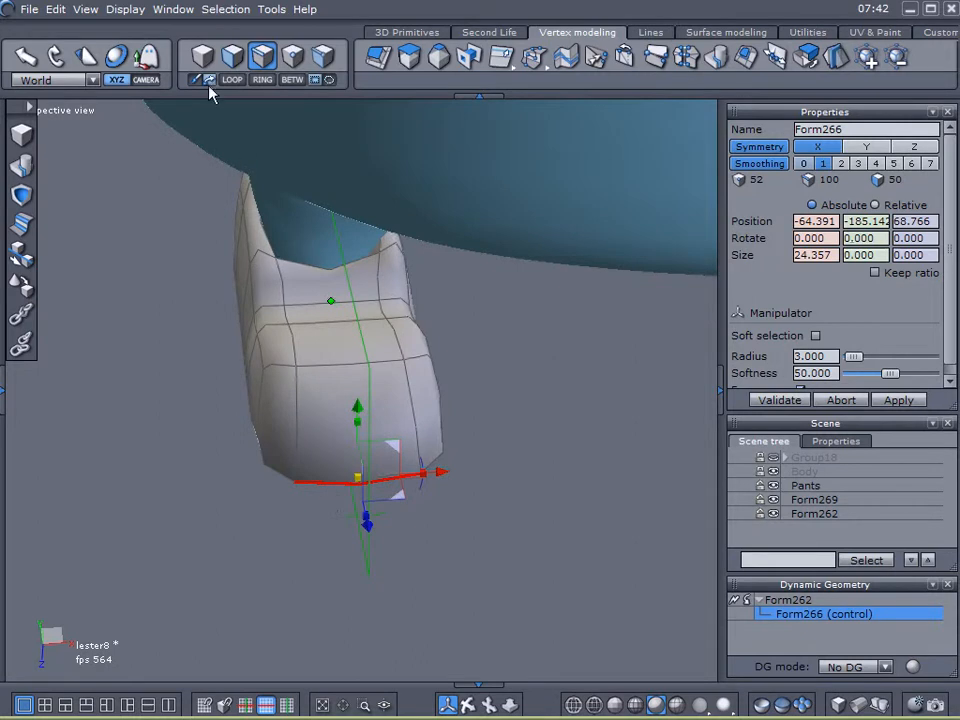
left_click(232, 55)
left_click(375, 410)
left_click_drag(424, 430, 384, 476)
right_click_drag(384, 476, 570, 371)
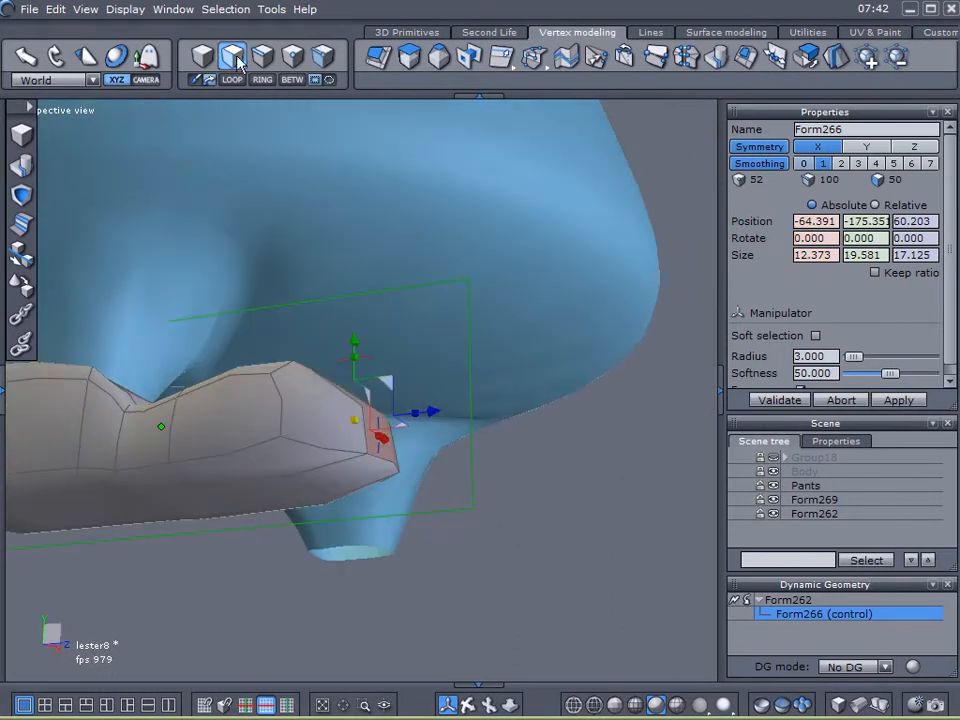
Select the toe's lower front edge and lower it slightly to refine the tip.
left_click(266, 79)
left_click(390, 462)
right_click_drag(390, 462, 475, 530)
left_click_drag(388, 387, 386, 402)
Select the edge loop around the dip in front of the foot opening and move it forward to about Z 28.9.
right_click_drag(476, 417, 367, 491)
left_click(355, 478)
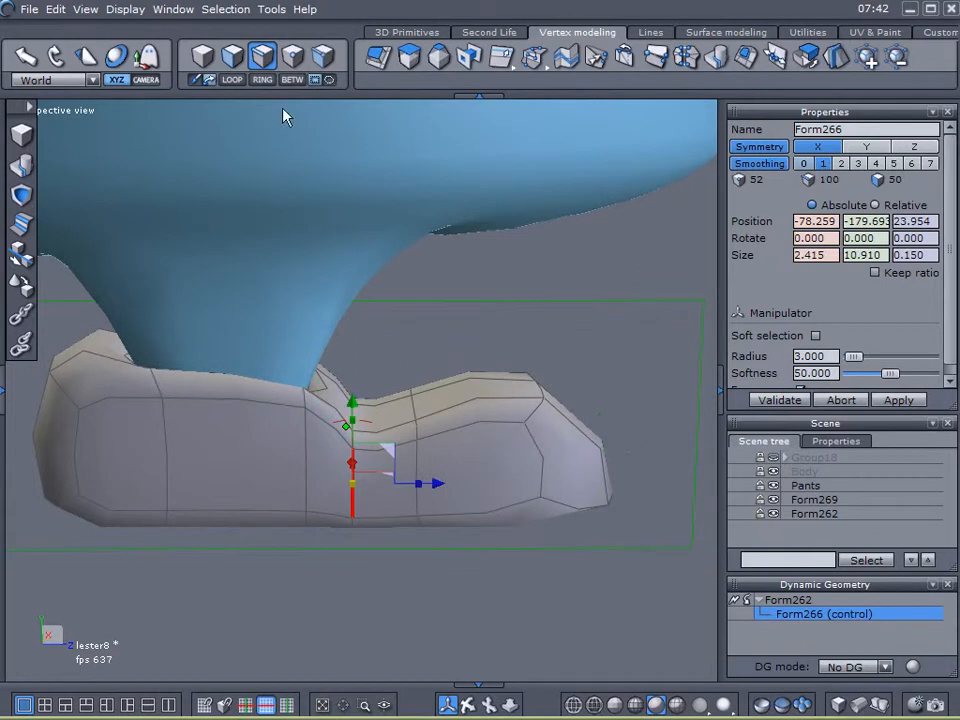
left_click(211, 80)
left_click_drag(430, 465, 466, 470)
right_click_drag(469, 516, 490, 522)
Select the faces along the shoe's side, shift them sideways to refine its width, and deselect the shoe.
left_click(232, 59)
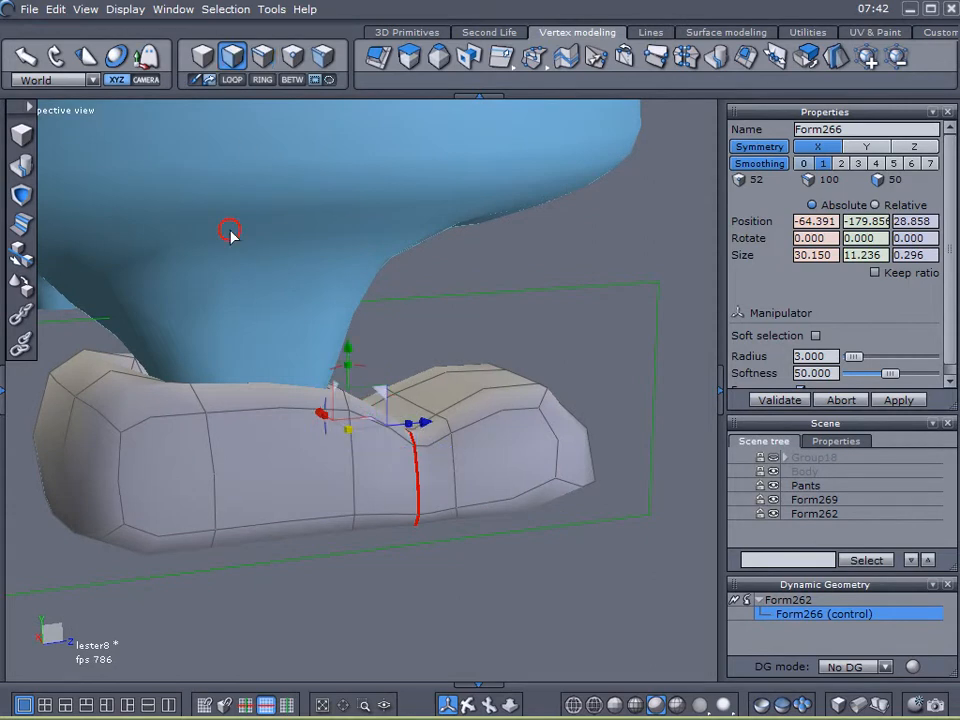
right_click_drag(446, 594, 340, 607)
left_click_drag(139, 481, 285, 483)
right_click_drag(446, 545, 211, 529)
left_click_drag(303, 492, 332, 489)
scroll(519, 494, "down", 5)
right_click_drag(519, 494, 713, 610)
scroll(446, 528, "up", 4)
scroll(446, 528, "down", 3)
scroll(470, 542, "up", 2)
left_click(566, 547)
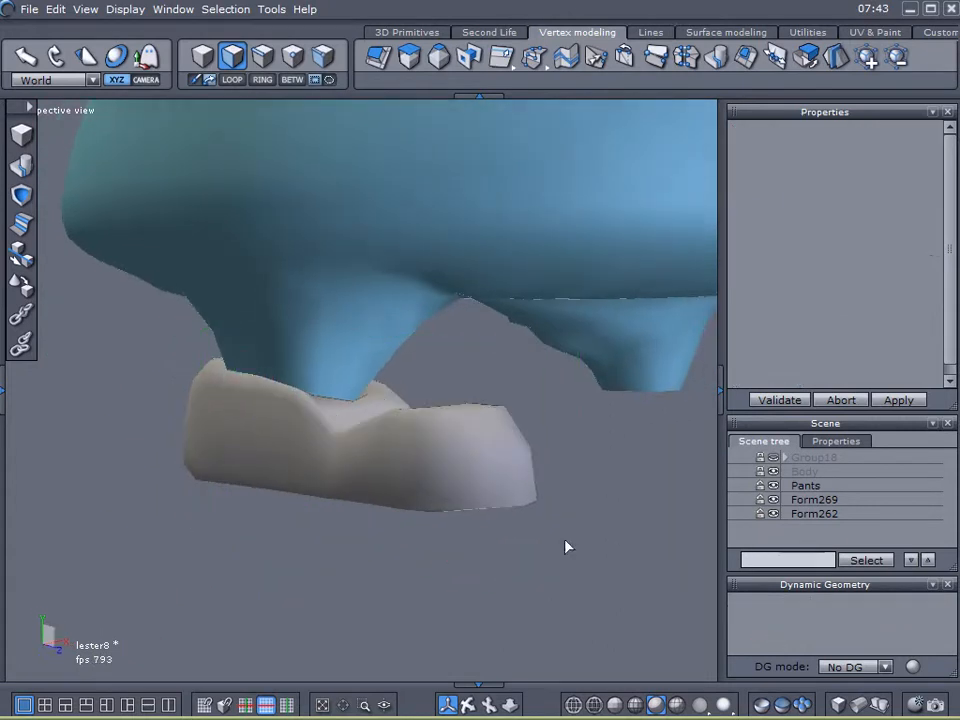
Raise the shoe's smoothing level to 2 and rename the object Shoe.
left_click(463, 497)
right_click_drag(465, 499, 320, 530)
left_click(844, 168)
right_click_drag(455, 385, 542, 452)
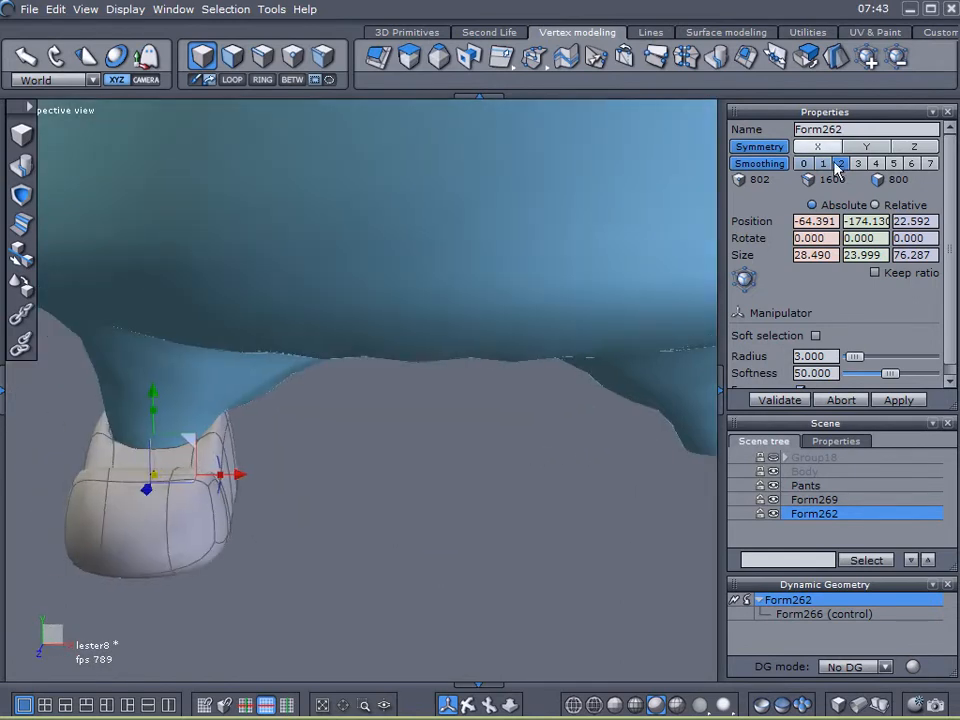
left_click_drag(854, 129, 663, 147)
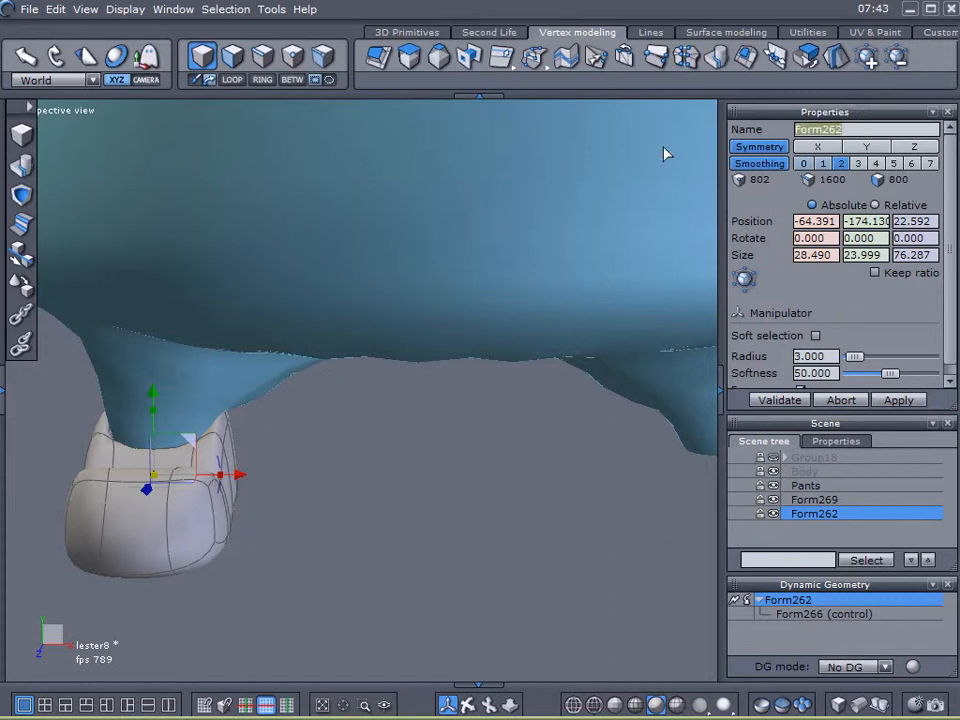
type("Shoe")
key("Return")
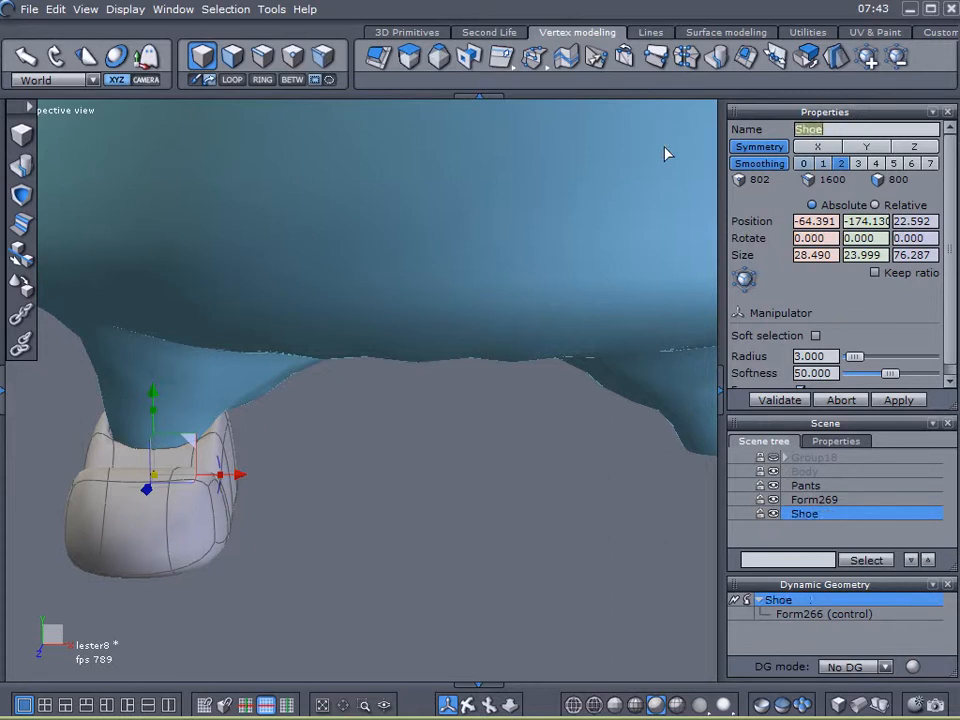
Duplicate the shoe and move the copy along X until it sits under the other leg.
left_click(577, 449)
left_click(131, 519)
key("ctrl+d")
left_click_drag(241, 475, 703, 484)
right_click_drag(588, 601, 403, 481)
left_click_drag(370, 444, 502, 469)
Group the two Shoe objects and name the group Shoes.
left_click(751, 529)
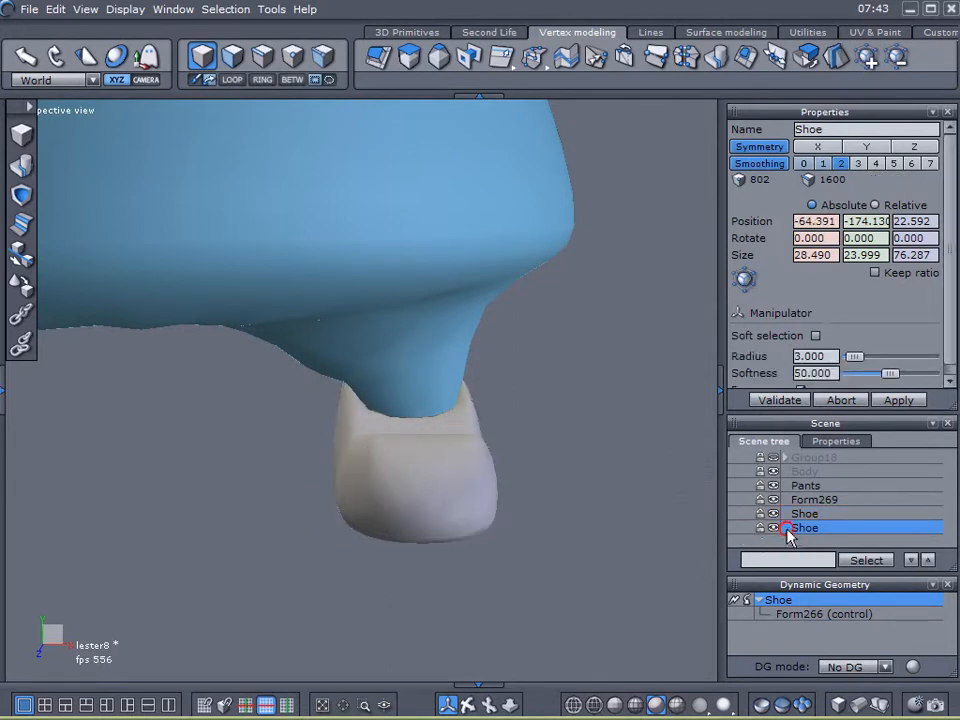
left_click(790, 514)
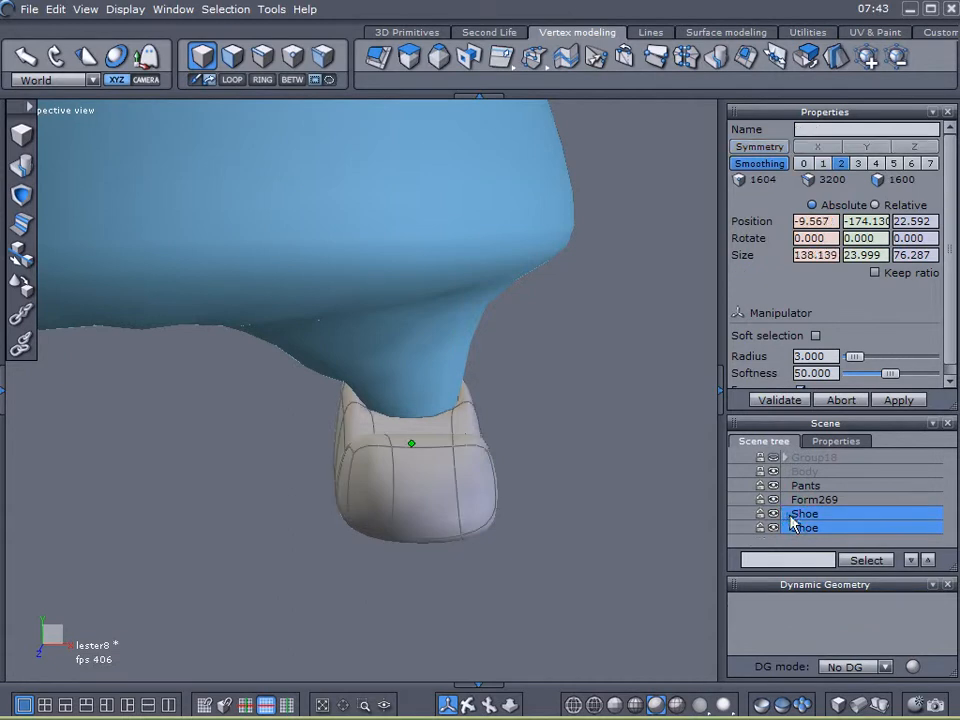
left_click(24, 317)
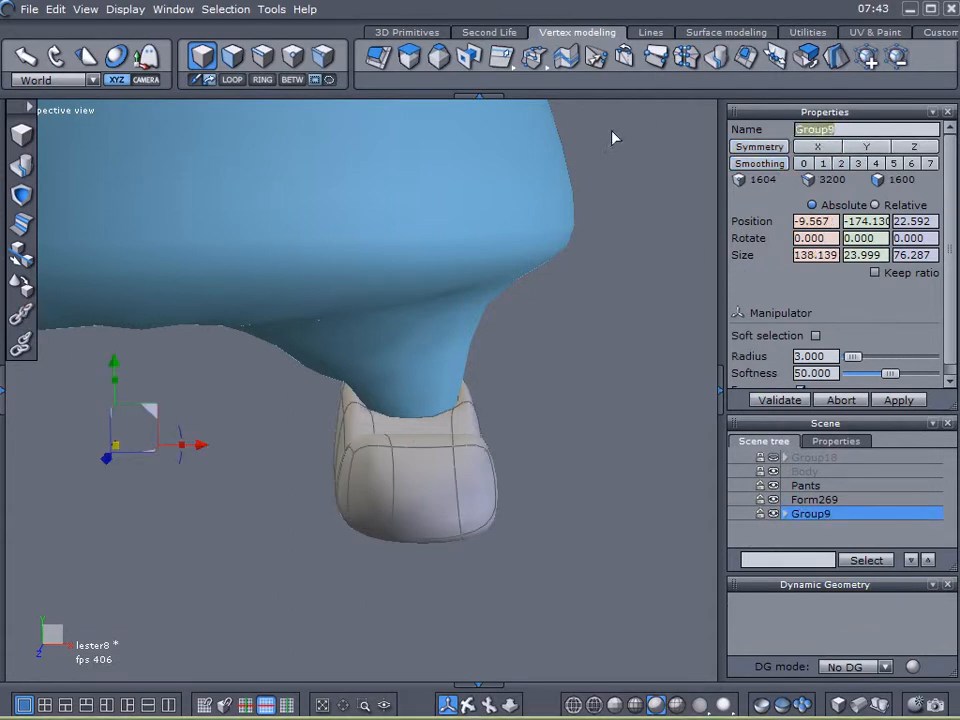
type("Shoes")
key("Return")
Create a new material for the Shoes group and name it Shoes 1.
left_click(3, 392)
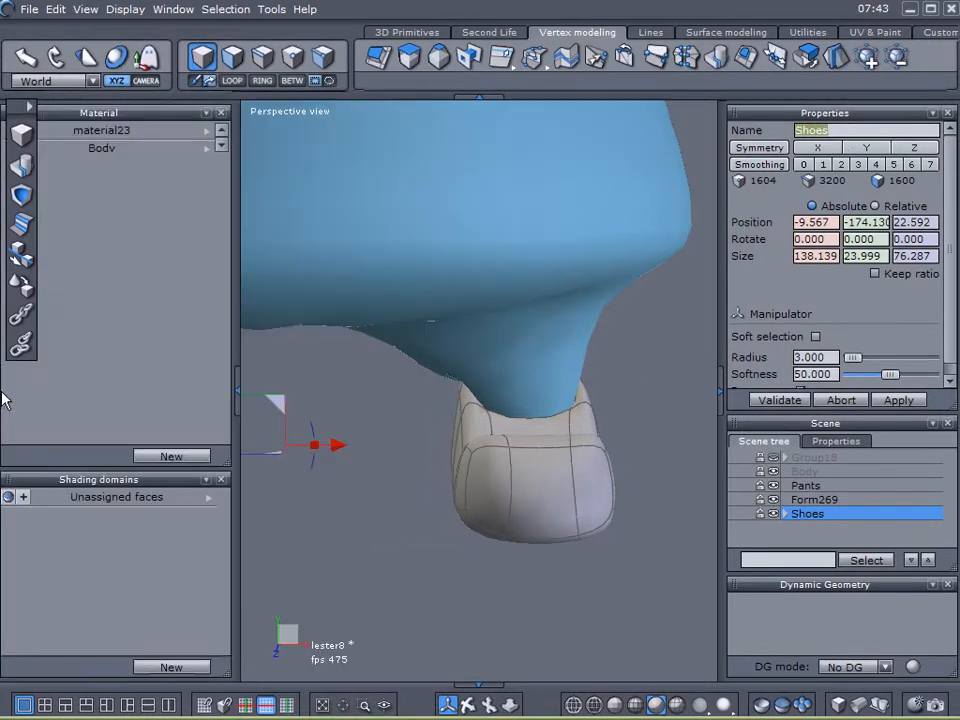
left_click(171, 454)
double_click(73, 184)
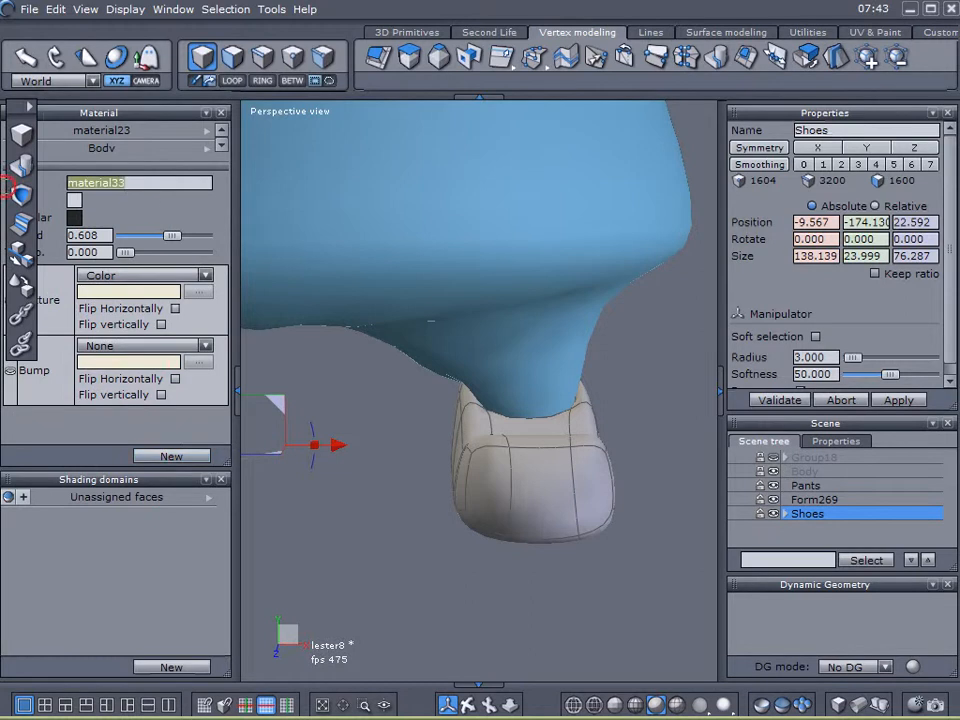
type("Shoes 1")
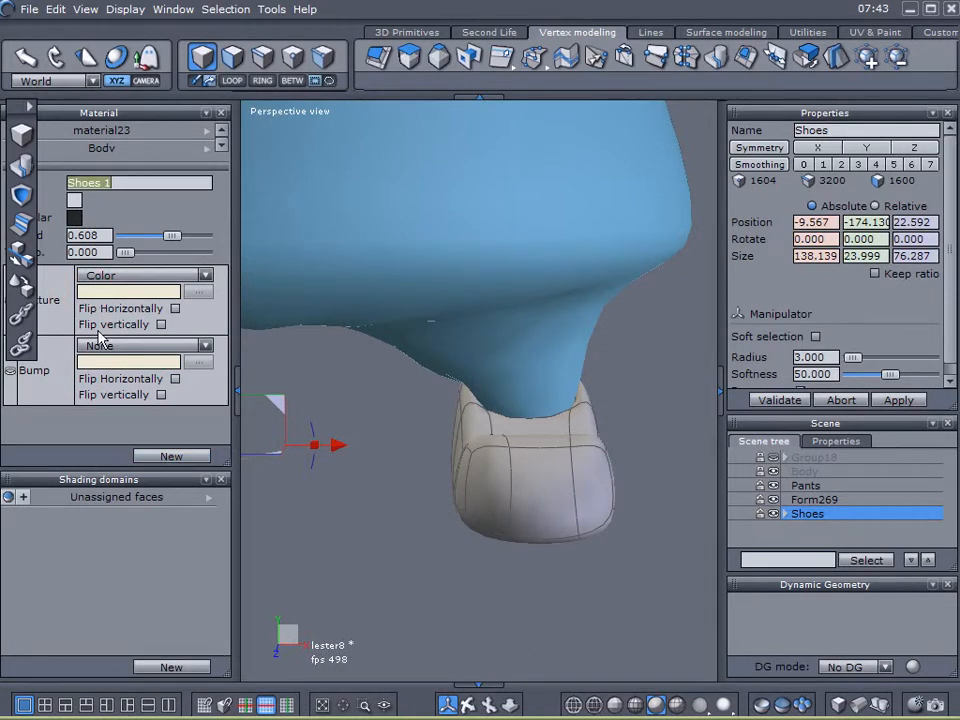
Set the Shoes 1 material's colour to a dark orange-brown.
left_click(75, 200)
left_click_drag(96, 244, 101, 234)
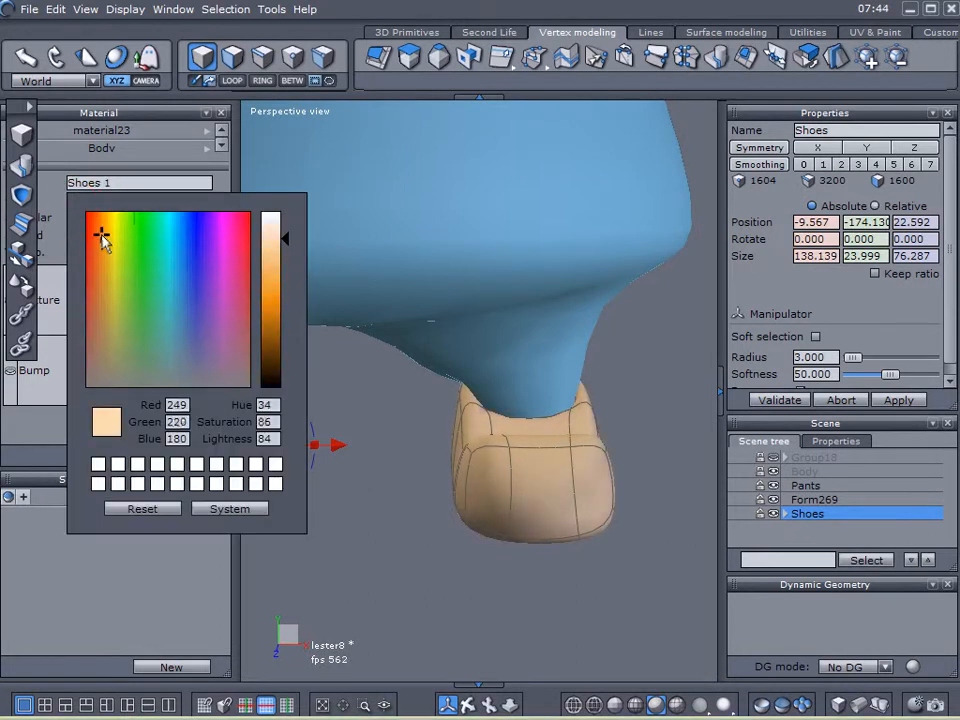
mouse_move(275, 289)
left_mouse_down()
mouse_move(270, 261)
mouse_move(265, 362)
left_mouse_up()
left_click_drag(101, 236, 101, 234)
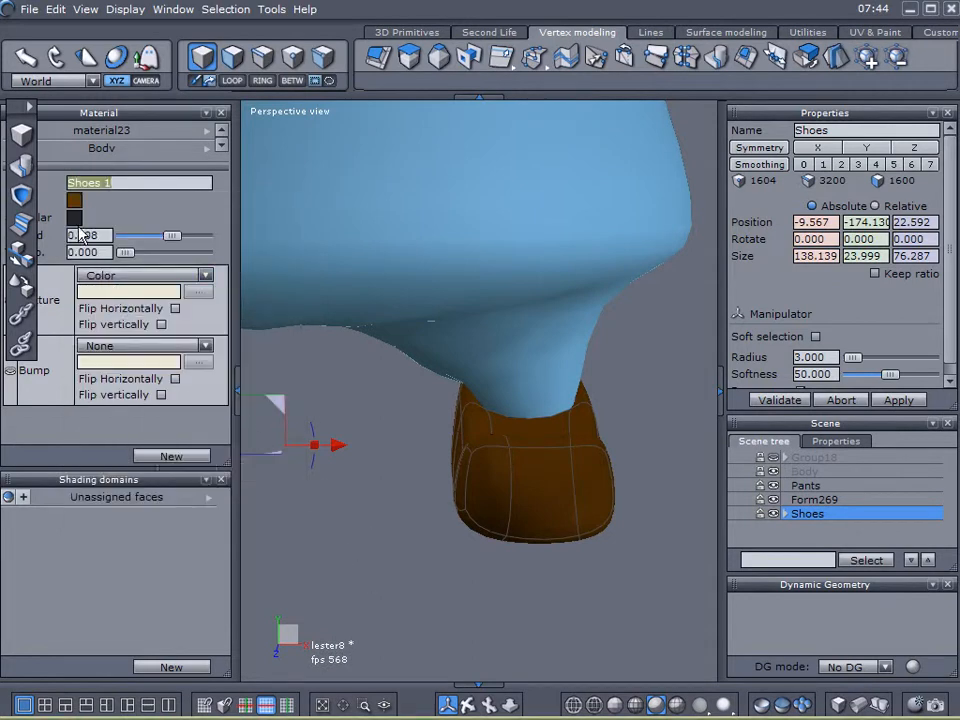
Set the Shoes 1 specular colour to near white (246, 246, 246) and widen the specular highlight.
left_click(74, 217)
left_click_drag(266, 315, 285, 208)
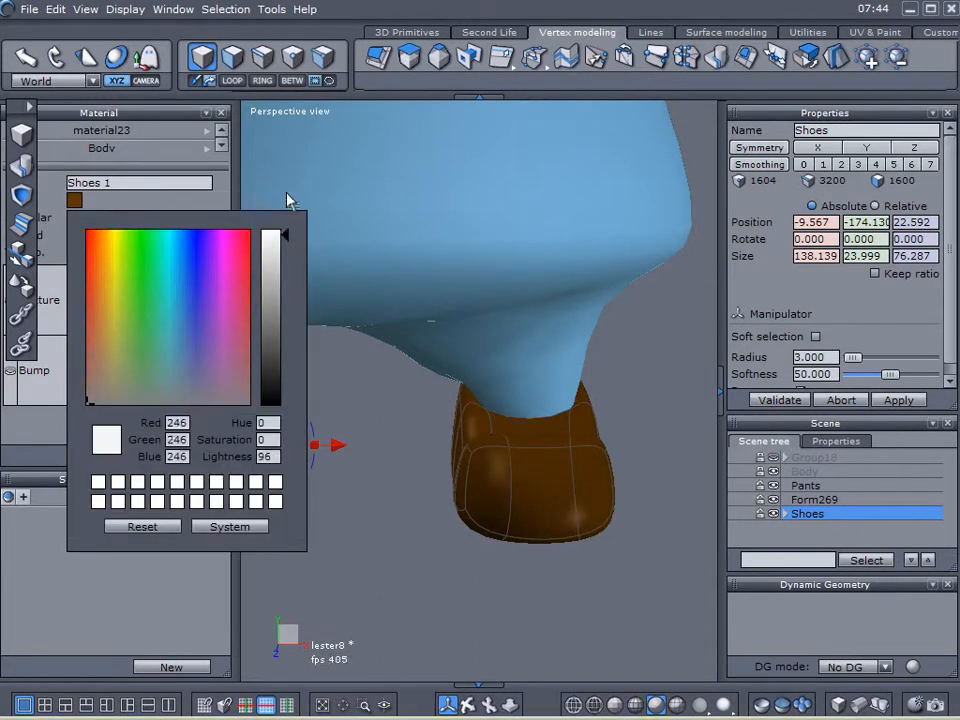
left_click_drag(175, 239, 200, 240)
left_click(236, 385)
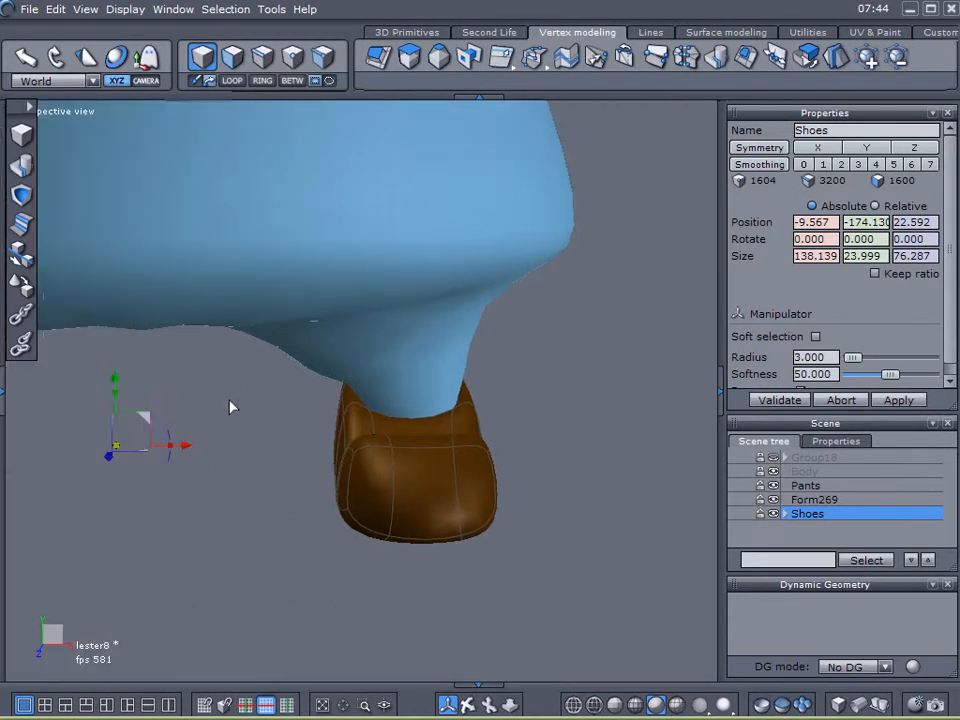
Deselect the shoes and examine their shape and shine up close and on the whole character.
scroll(232, 490, "down", 4)
right_click_drag(216, 537, 496, 503)
left_click(419, 531)
scroll(404, 590, "up", 5)
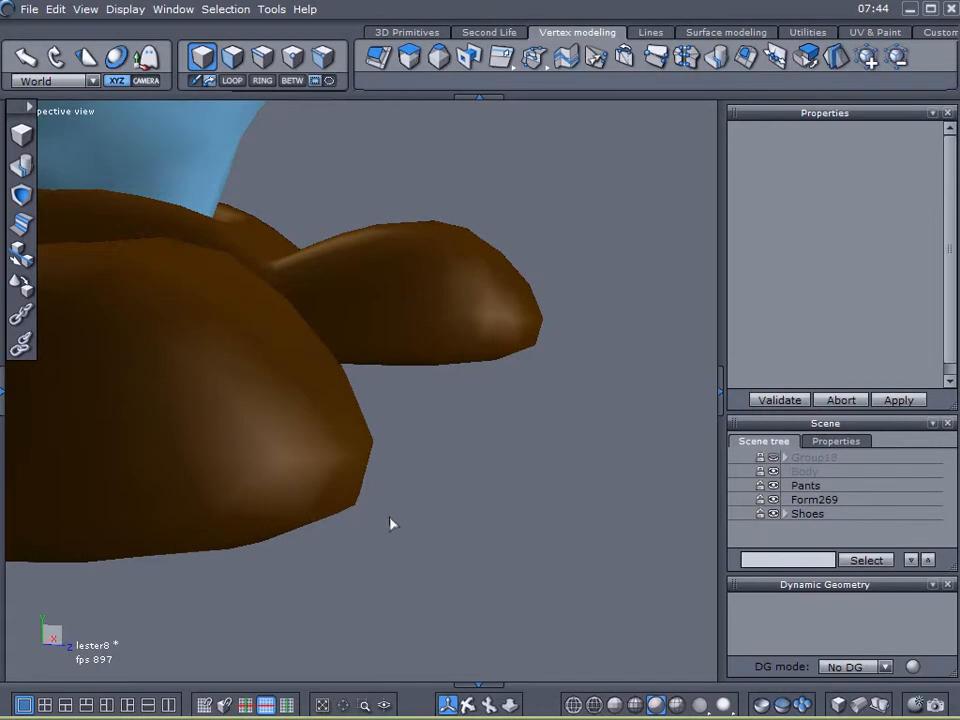
scroll(388, 522, "down", 3)
scroll(313, 516, "up", 1)
right_click_drag(313, 516, 302, 474)
scroll(298, 470, "down", 3)
middle_click_drag(298, 470, 463, 400)
Save the character file under its current name.
left_click(29, 9)
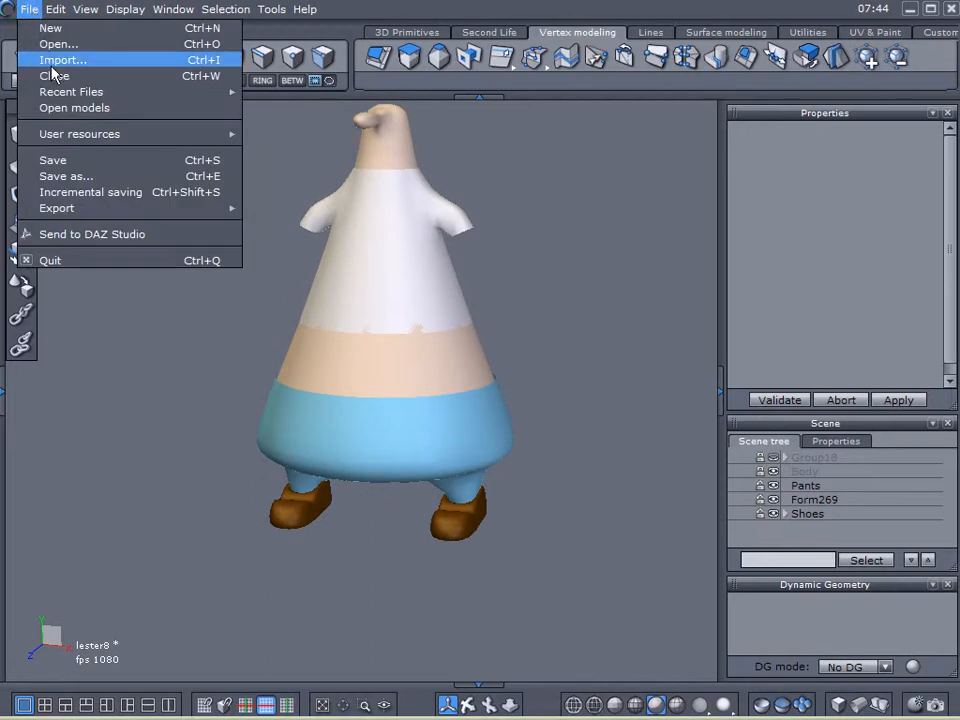
left_click(70, 160)
left_click_drag(290, 350, 309, 393)
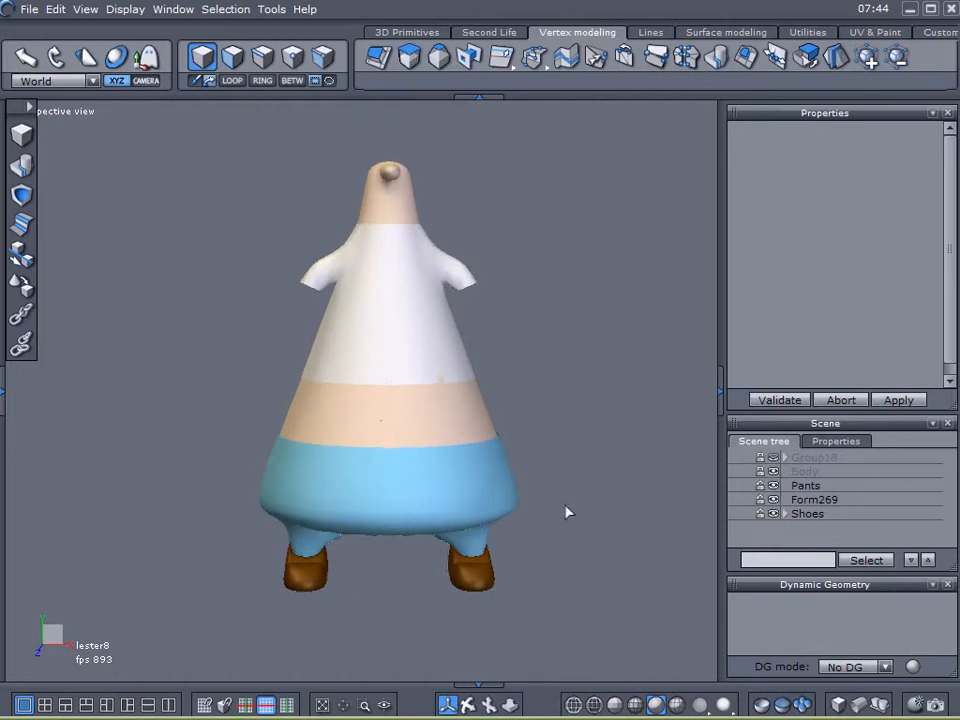
Hide the white shirt object, Form269, to expose the body beneath it.
left_click(390, 300)
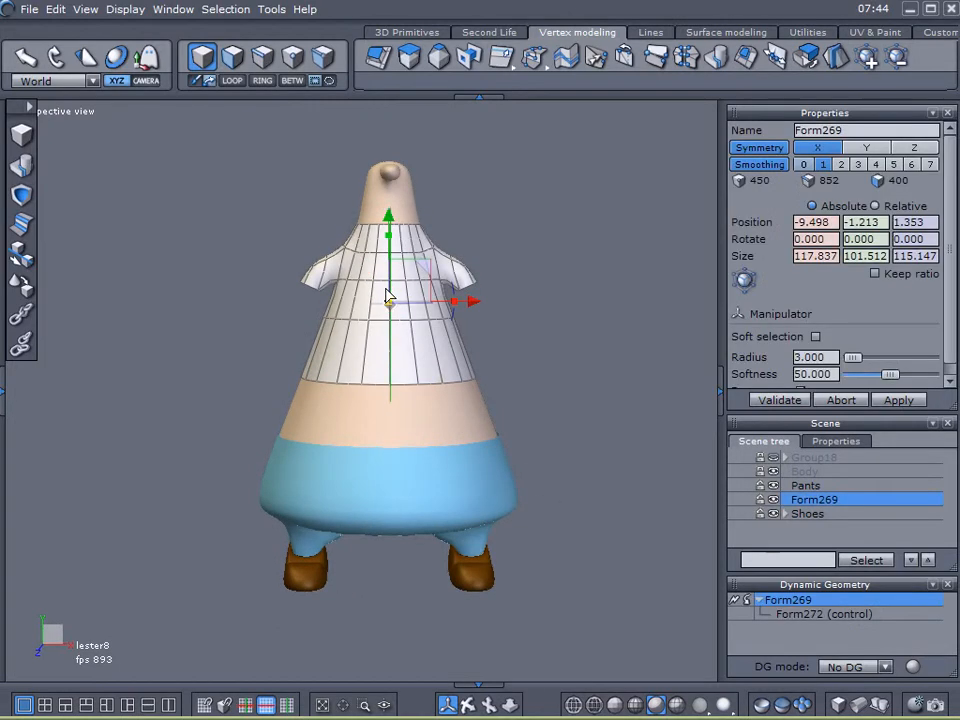
left_click_drag(422, 322, 463, 361)
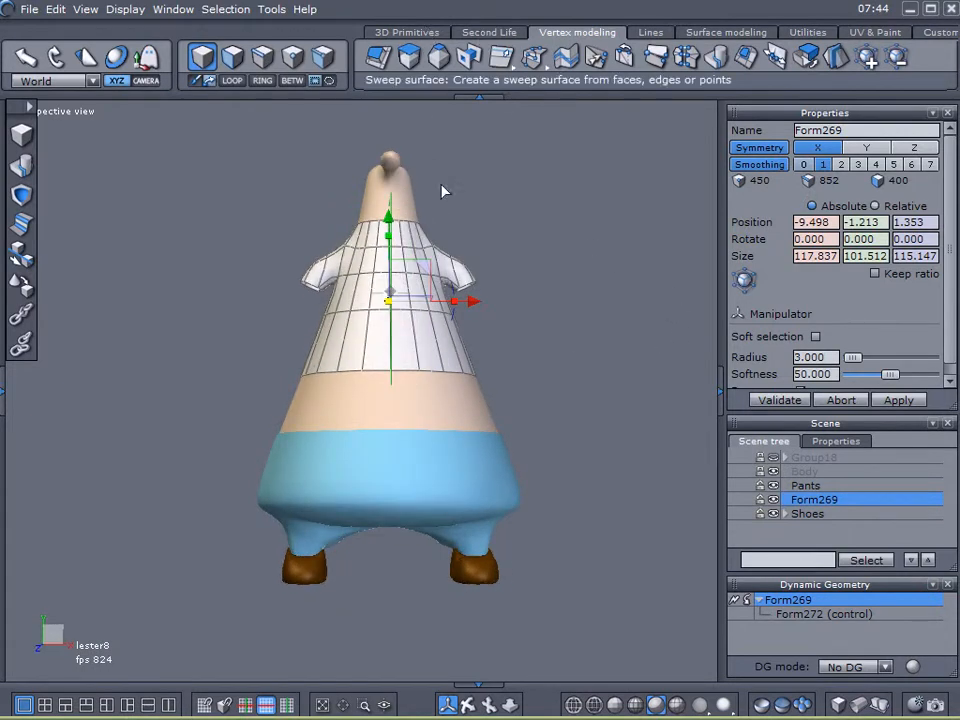
left_click(774, 501)
left_click_drag(210, 411, 456, 368)
Unlock and select the Body object, and lock Pants and Shoes.
left_click(450, 355)
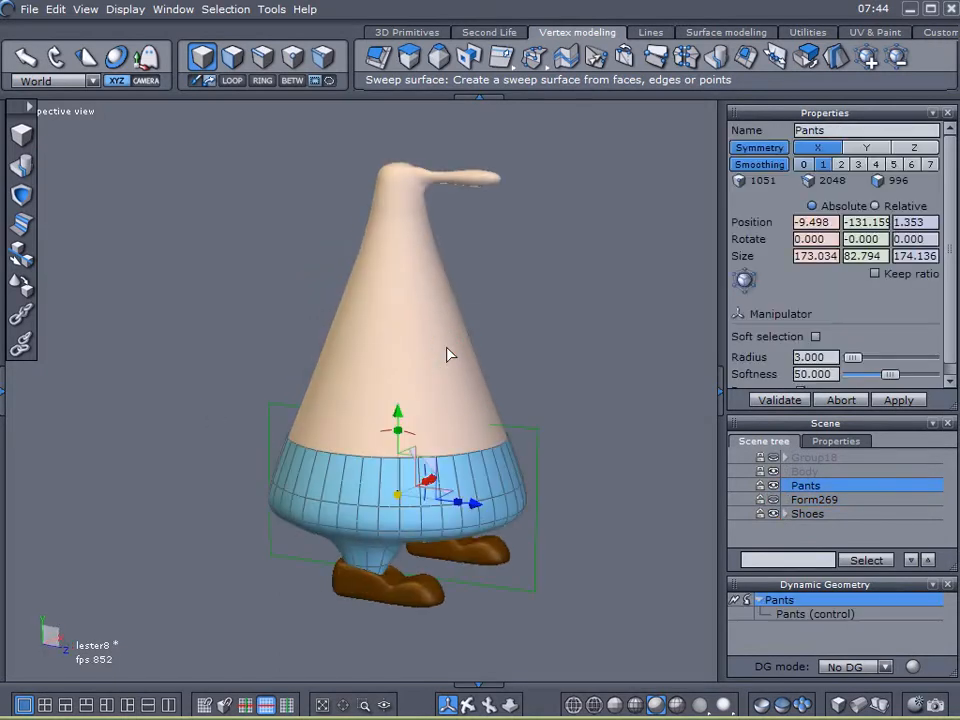
left_click(778, 474)
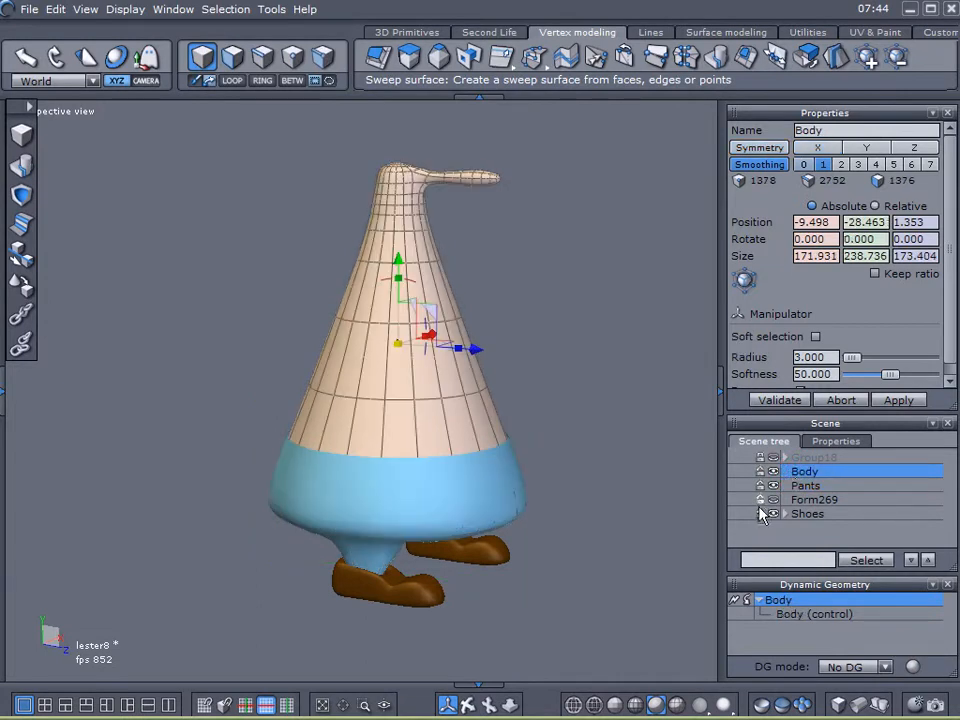
left_click(762, 512)
left_click_drag(300, 463, 395, 453)
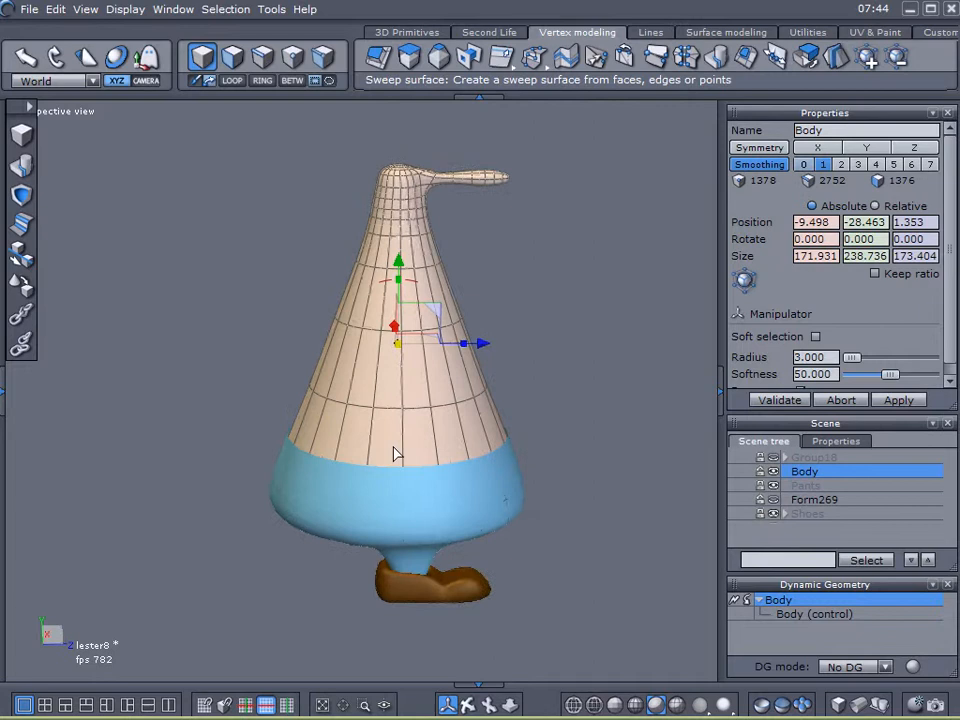
Try selecting two adjacent faces on the side of the body's upper torso.
left_click(232, 58)
left_click_drag(394, 282, 400, 295)
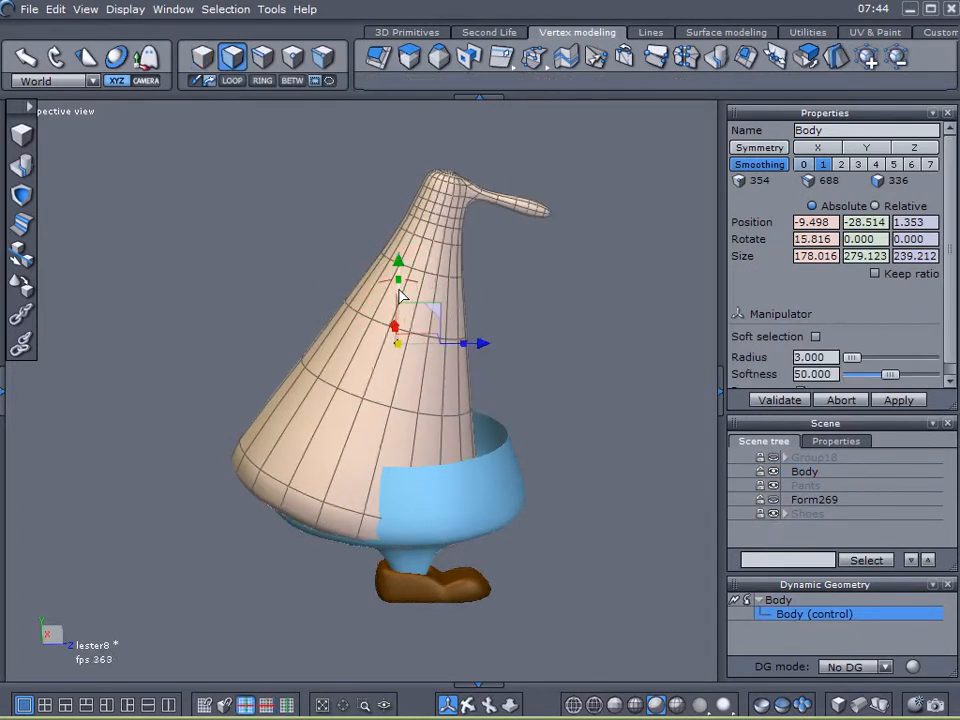
key("ctrl+z")
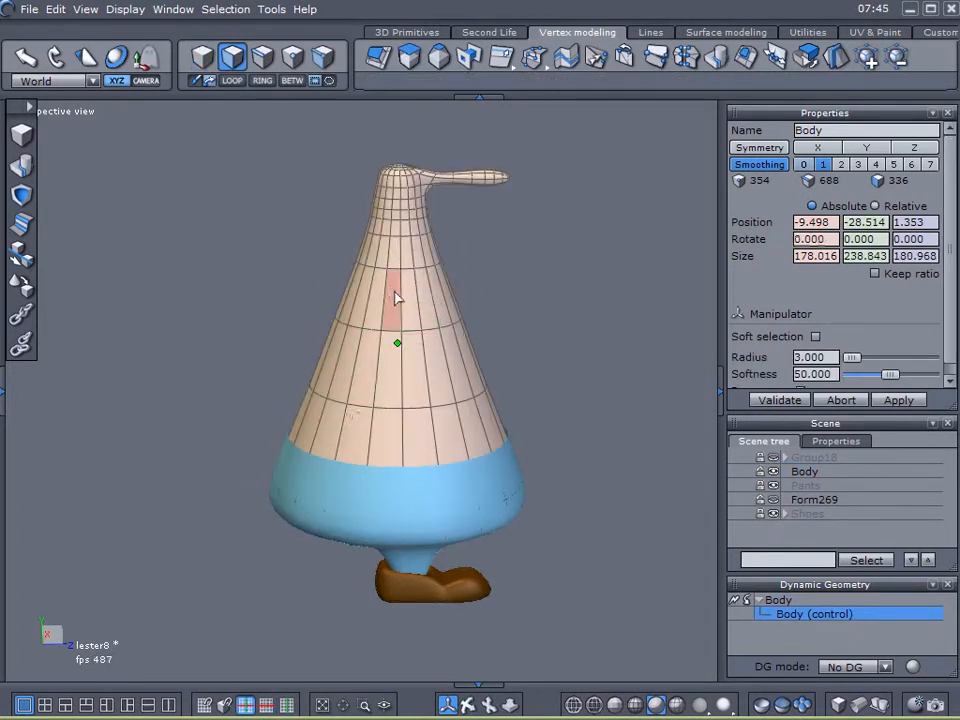
left_click(394, 296)
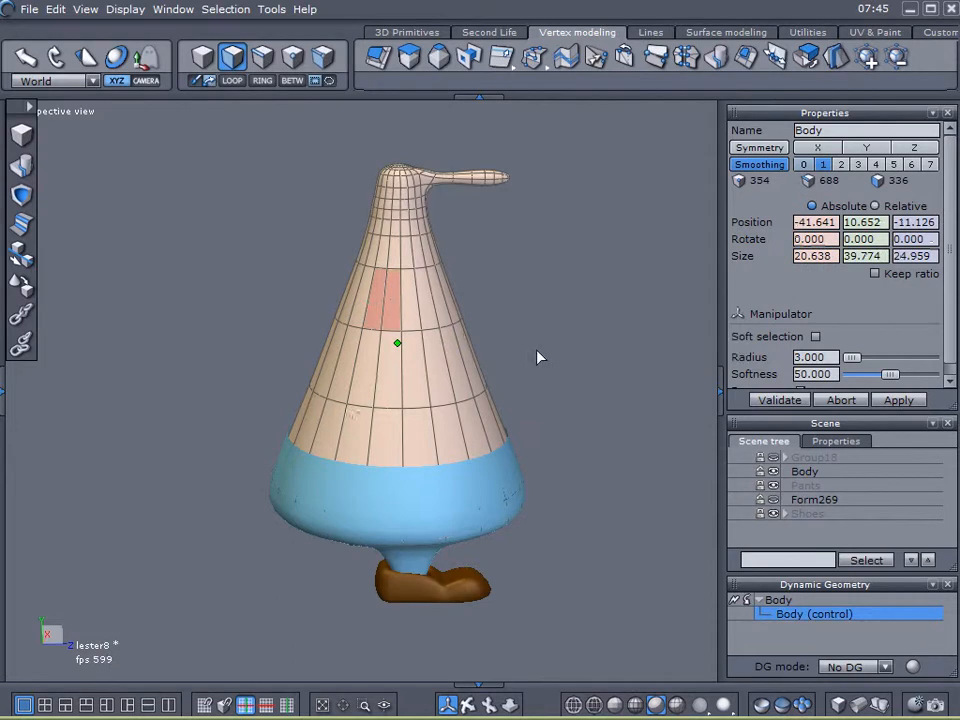
right_click_drag(559, 422, 503, 355)
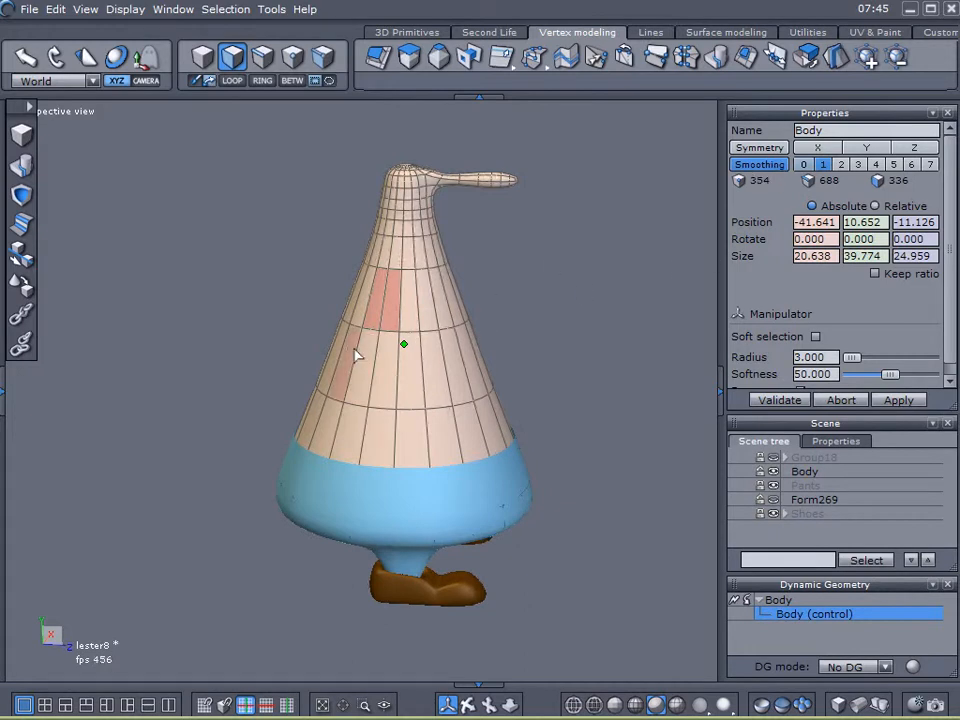
left_click(688, 215)
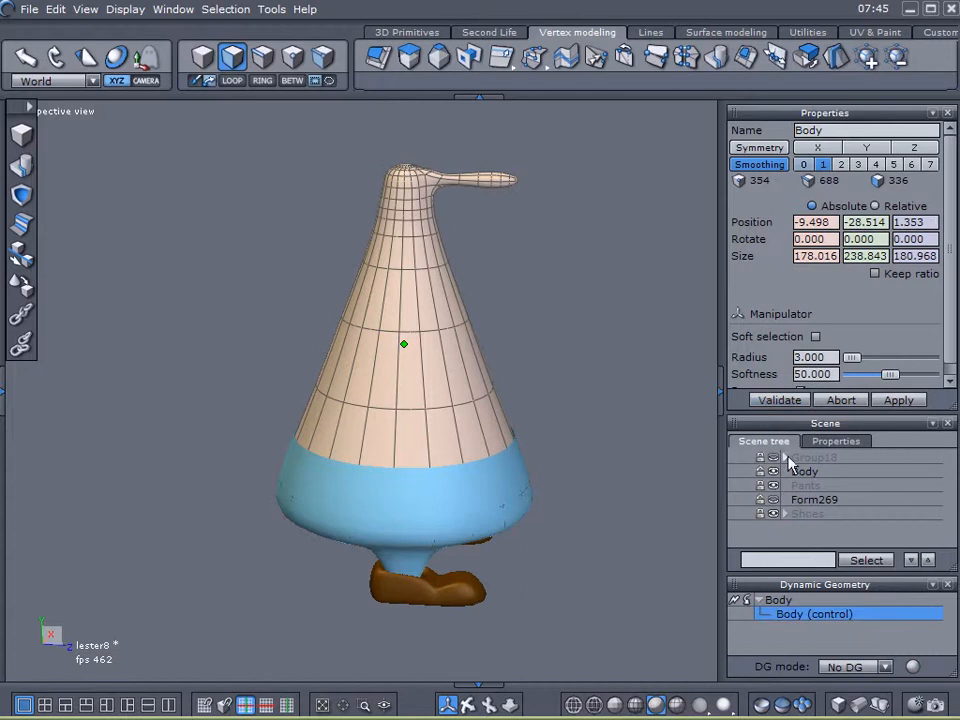
Create an upright cylinder primitive beside the body, about 21 units wide and 176 units high.
right_click_drag(659, 375, 489, 156)
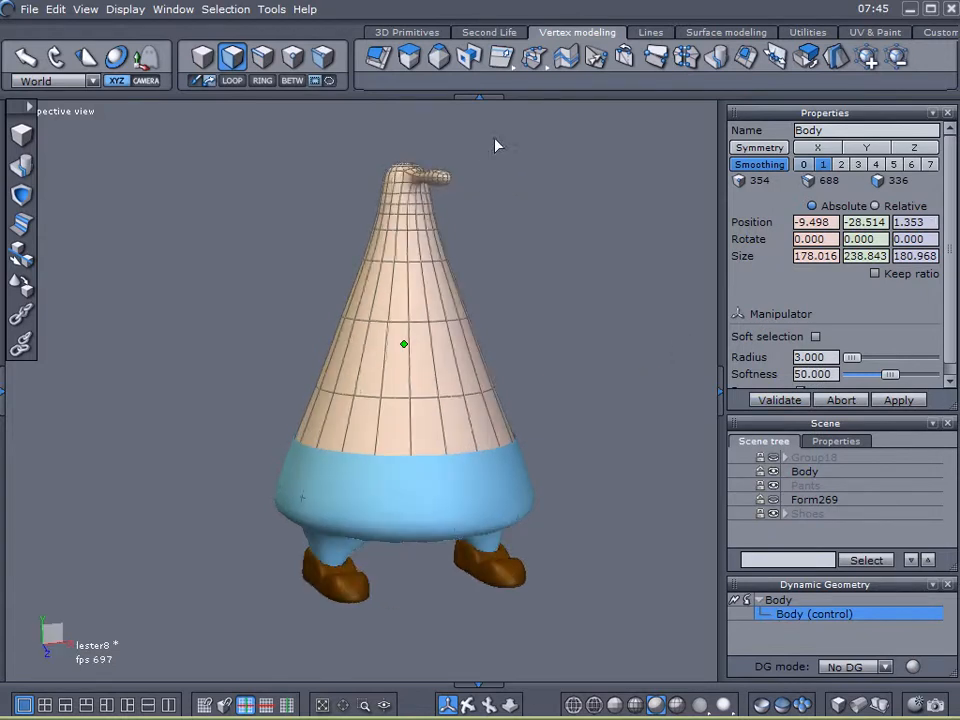
right_click_drag(458, 232, 443, 272)
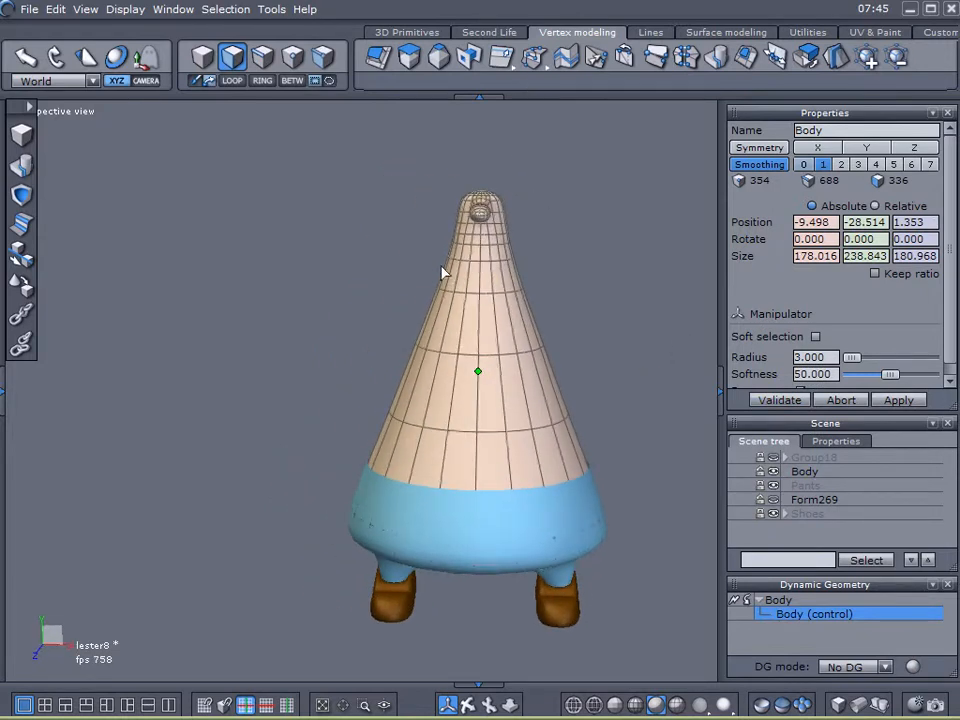
left_click(432, 36)
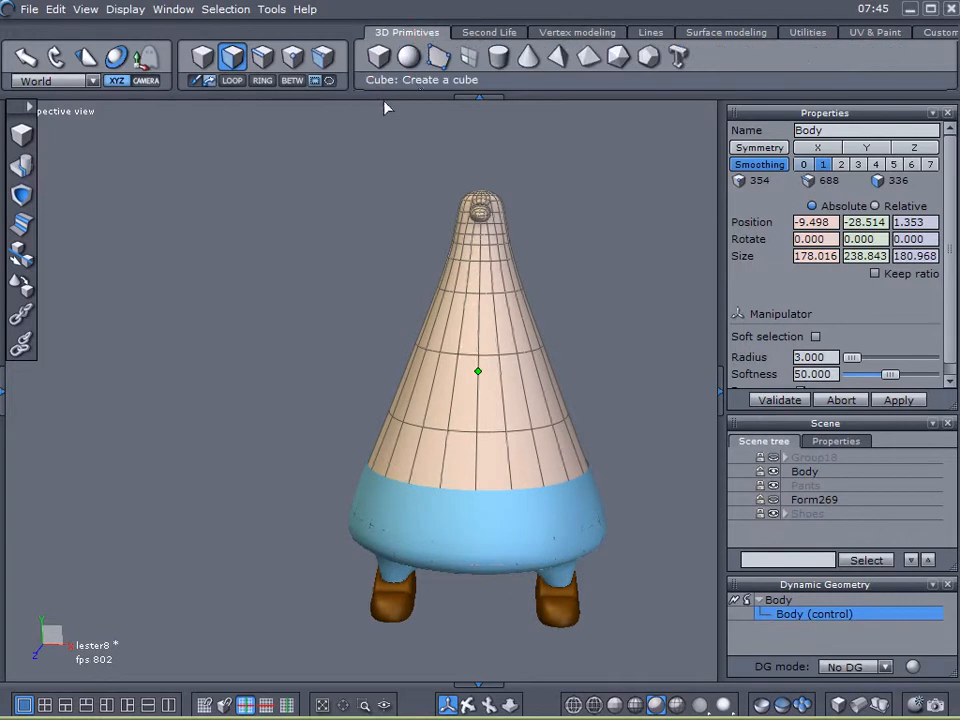
left_click(503, 65)
left_click(282, 251)
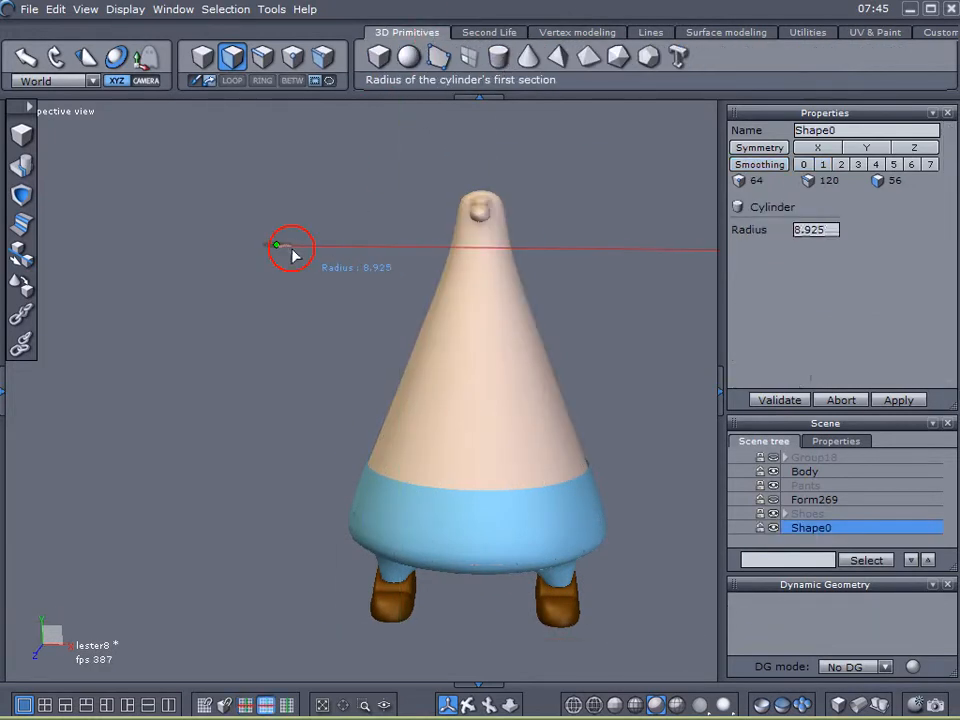
left_click(294, 253)
left_click(261, 510)
Set the cylinder's tessellation to 6 points per section and 2 sections, and validate it.
right_click_drag(261, 510, 531, 433)
left_click_drag(846, 248, 846, 278)
right_click_drag(497, 218, 468, 417)
left_click(765, 402)
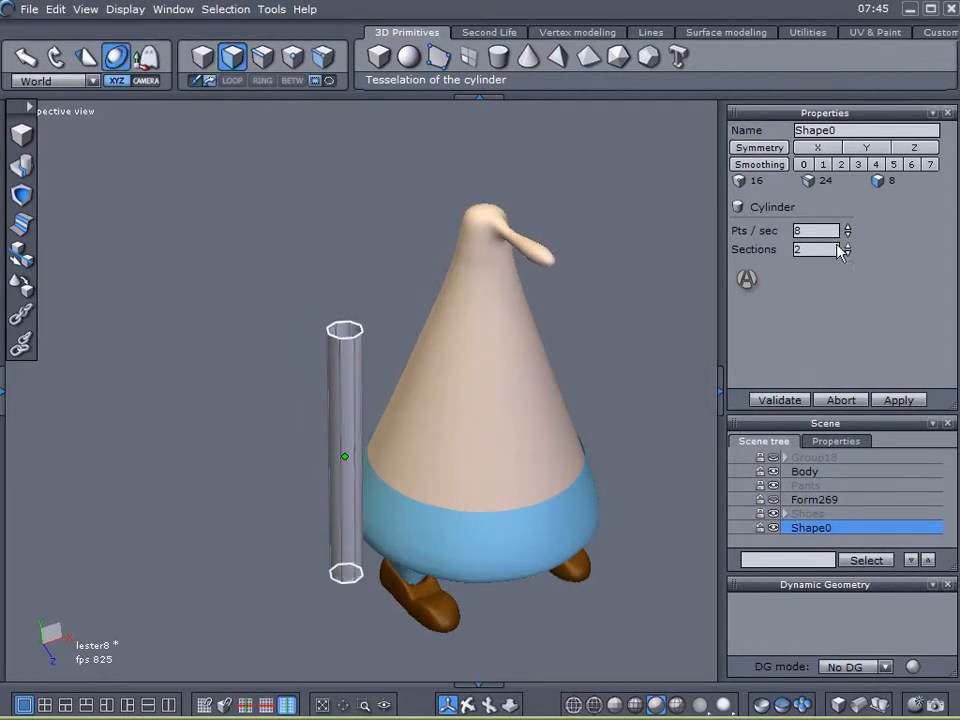
left_click_drag(847, 235, 849, 246)
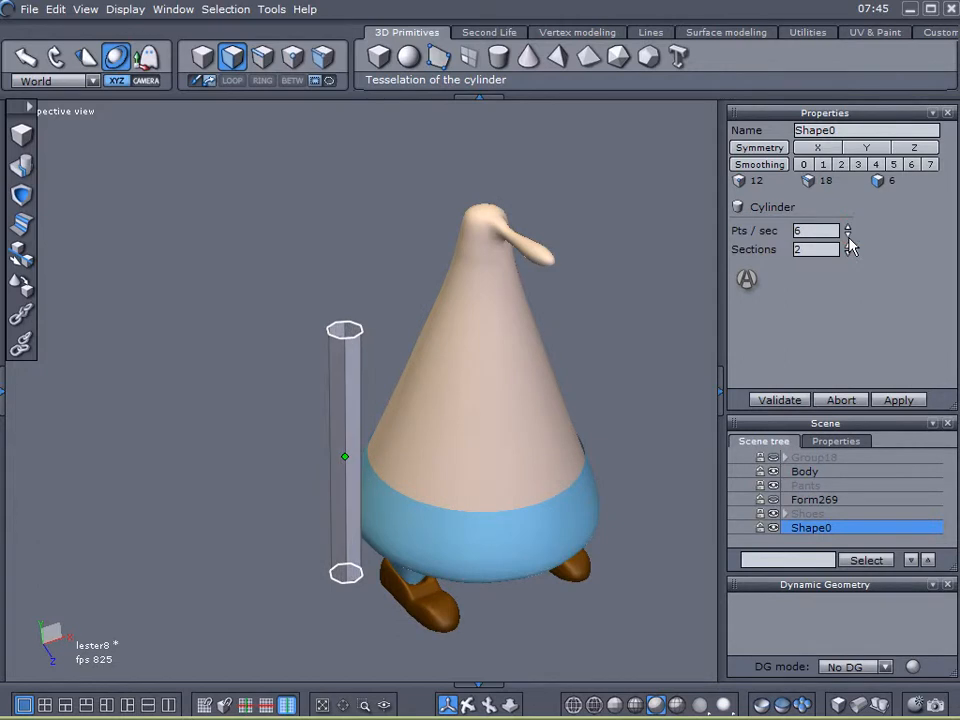
right_click_drag(376, 392, 310, 385)
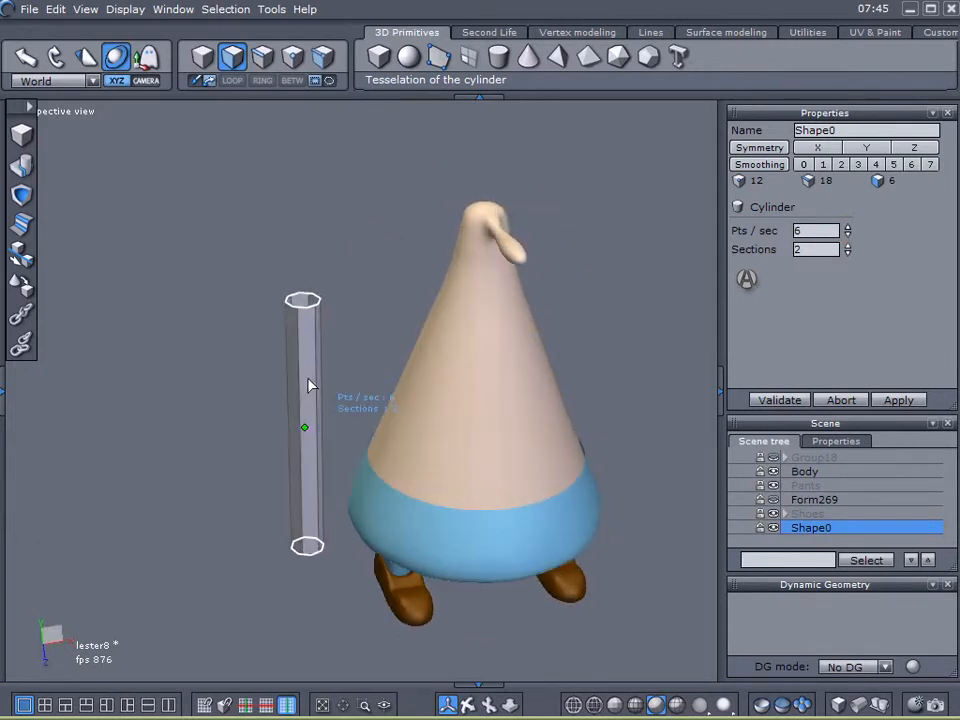
mouse_move(548, 322)
right_mouse_down()
mouse_move(476, 471)
mouse_move(465, 531)
mouse_move(523, 519)
mouse_move(535, 305)
right_mouse_up()
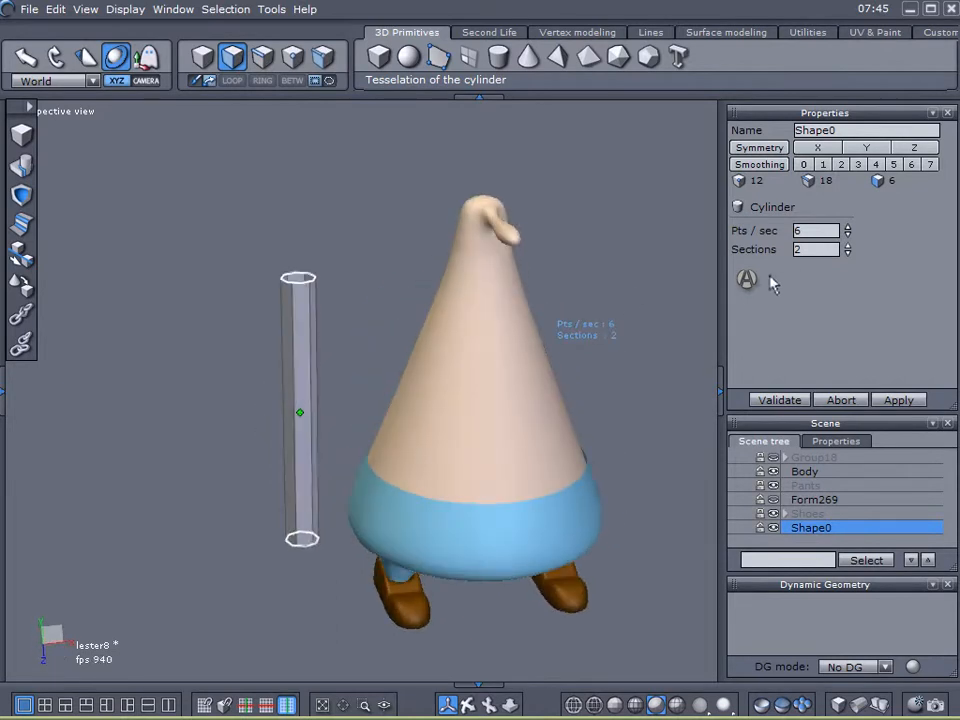
left_click(780, 400)
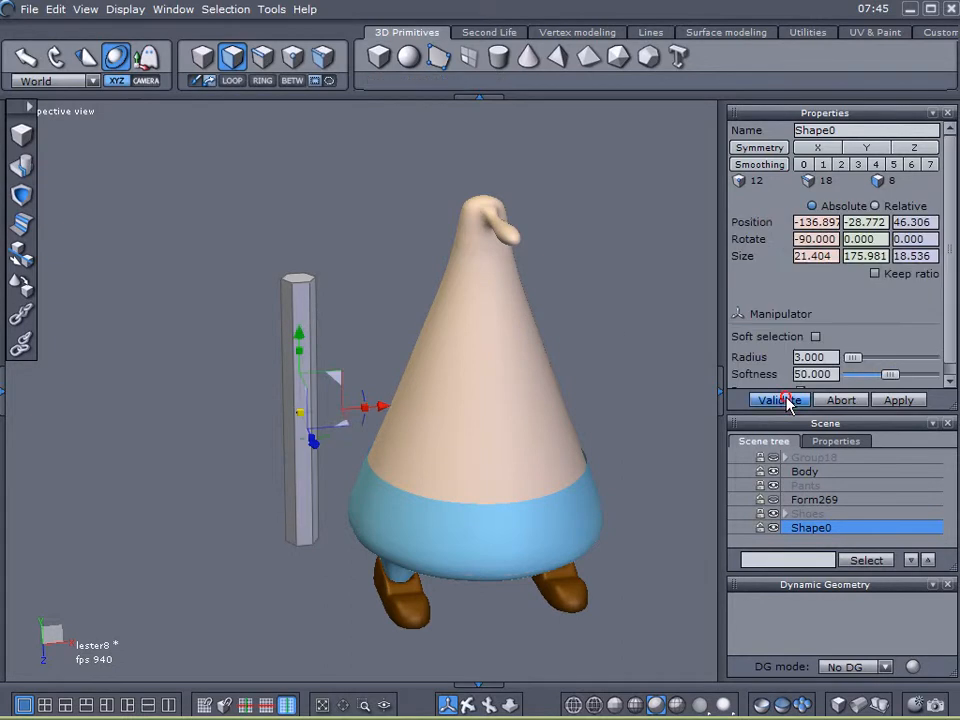
Move the cylinder up beside the character's neck and shrink it to about 8 × 8 × 7 units.
mouse_move(428, 397)
middle_mouse_down()
mouse_move(570, 381)
mouse_move(424, 390)
middle_mouse_up()
left_click_drag(376, 402, 489, 399)
middle_click_drag(407, 466, 521, 427)
left_click_drag(503, 403, 436, 402)
left_click_drag(350, 330, 211, 278)
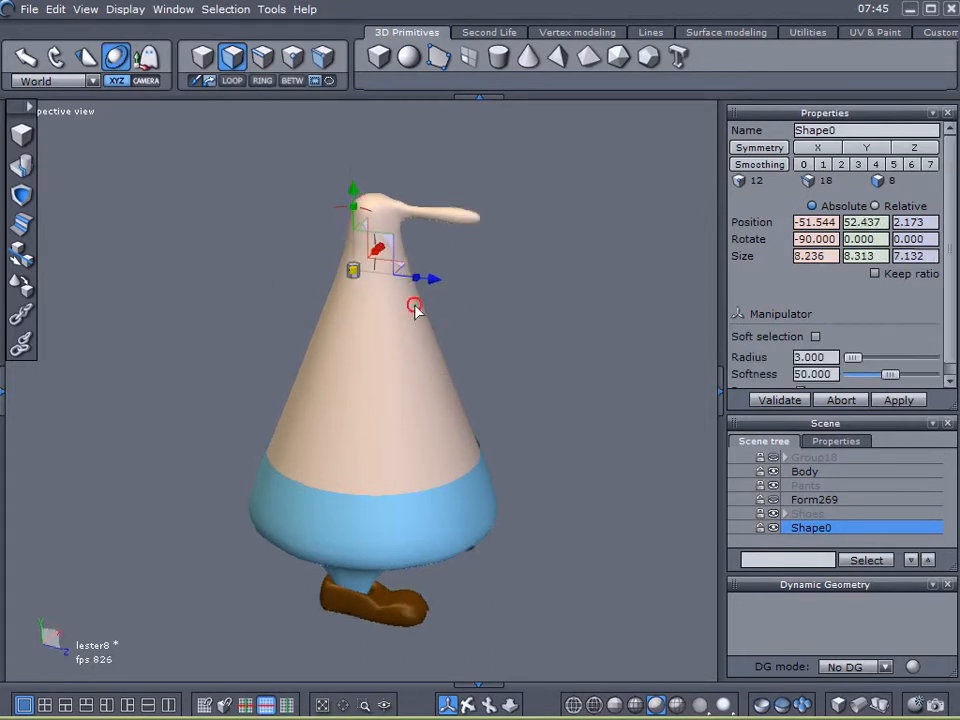
Stretch the small cylinder vertically to a length of about 53 units.
right_click_drag(451, 304, 122, 292)
left_click_drag(365, 134, 366, 109)
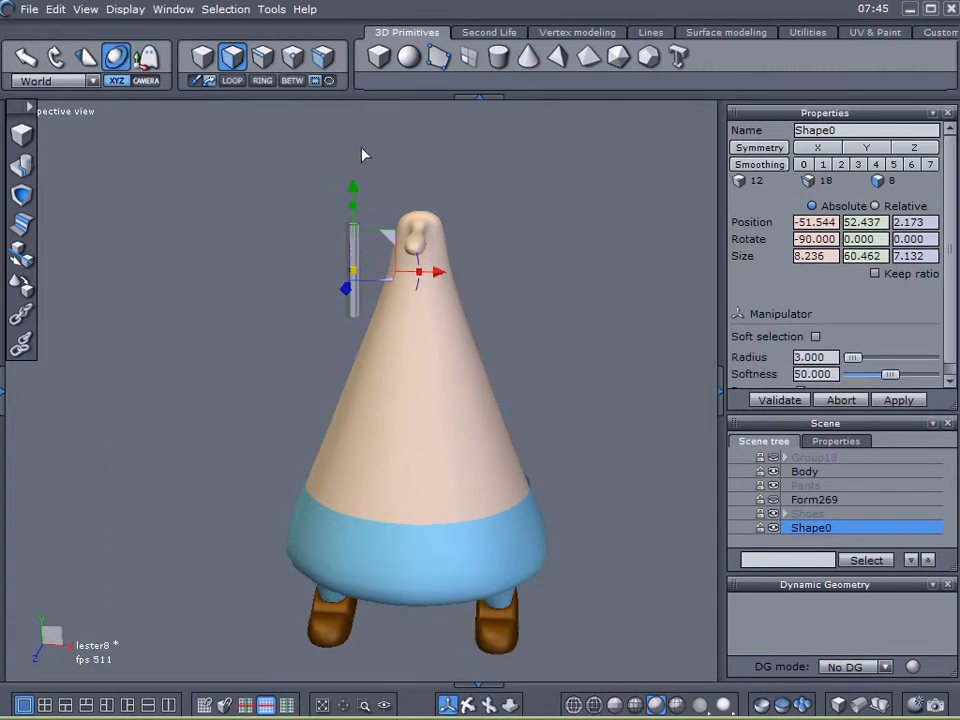
mouse_move(348, 215)
left_mouse_down()
mouse_move(365, 187)
mouse_move(362, 222)
left_mouse_up()
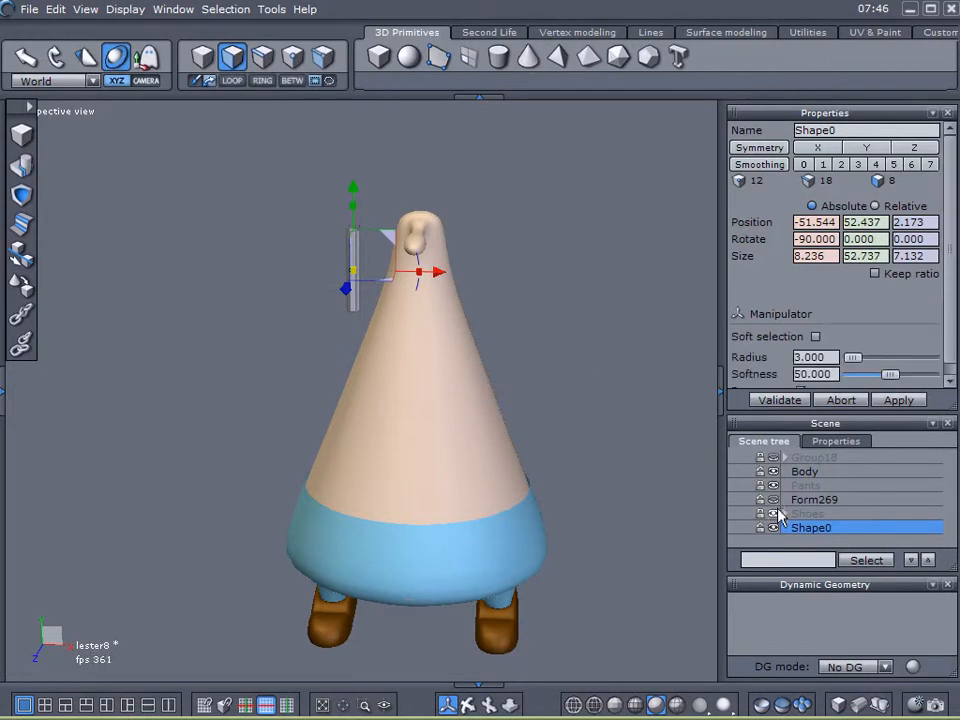
Show the white shirt, Form269, again and lock it.
left_click(773, 499)
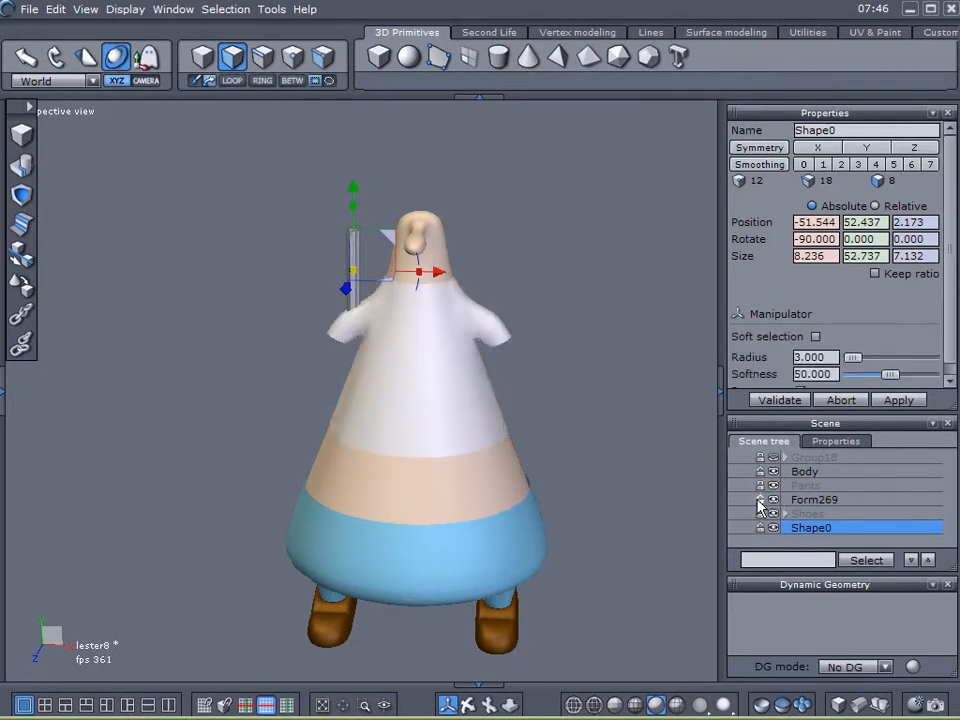
left_click_drag(404, 428, 338, 287, "alt")
scroll(337, 282, "up", 5)
right_click_drag(438, 160, 449, 328, "alt")
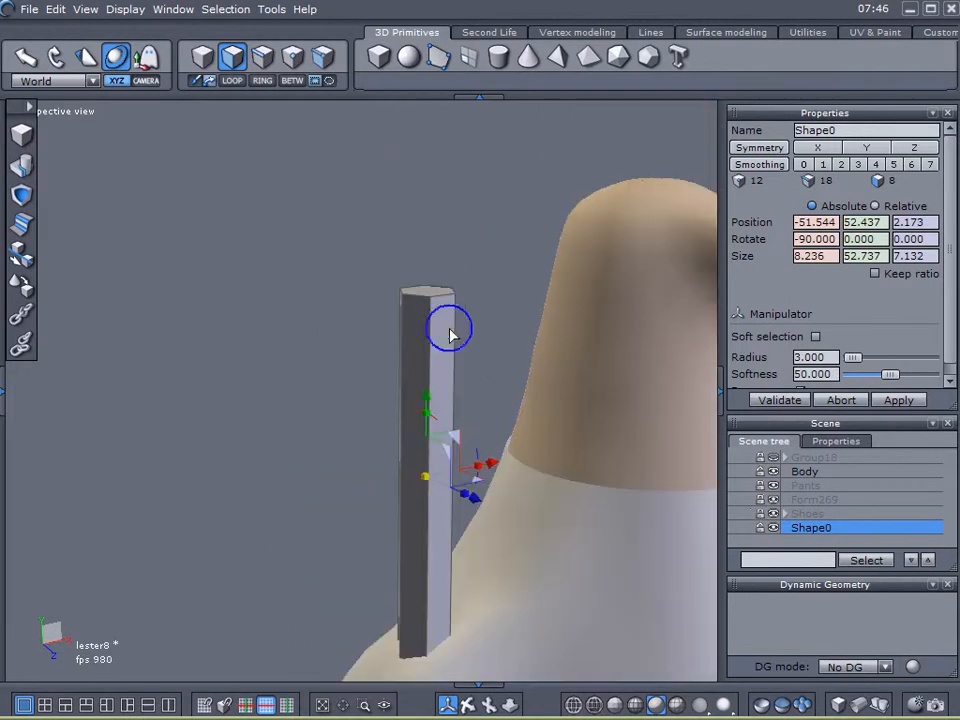
scroll(477, 395, "up", 3)
scroll(478, 420, "down", 8)
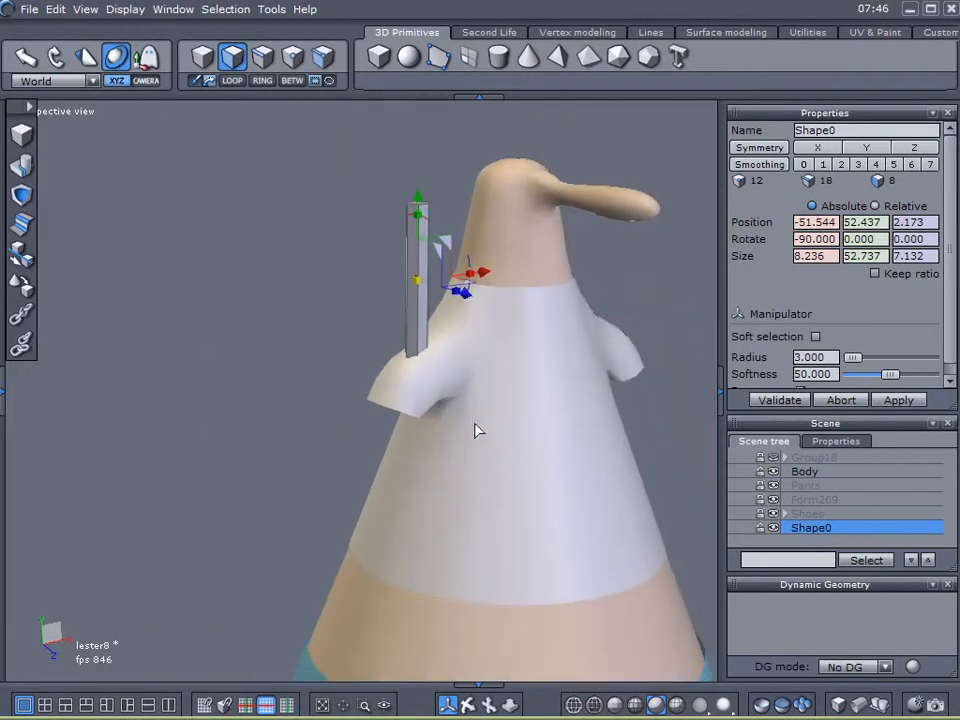
Lower the cylinder to the shirt's sleeve and tilt it about 46° so it points out of the sleeve opening.
left_click_drag(420, 204, 342, 467)
scroll(453, 401, "up", 3)
left_click_drag(461, 466, 426, 498)
left_click_drag(428, 437, 312, 490)
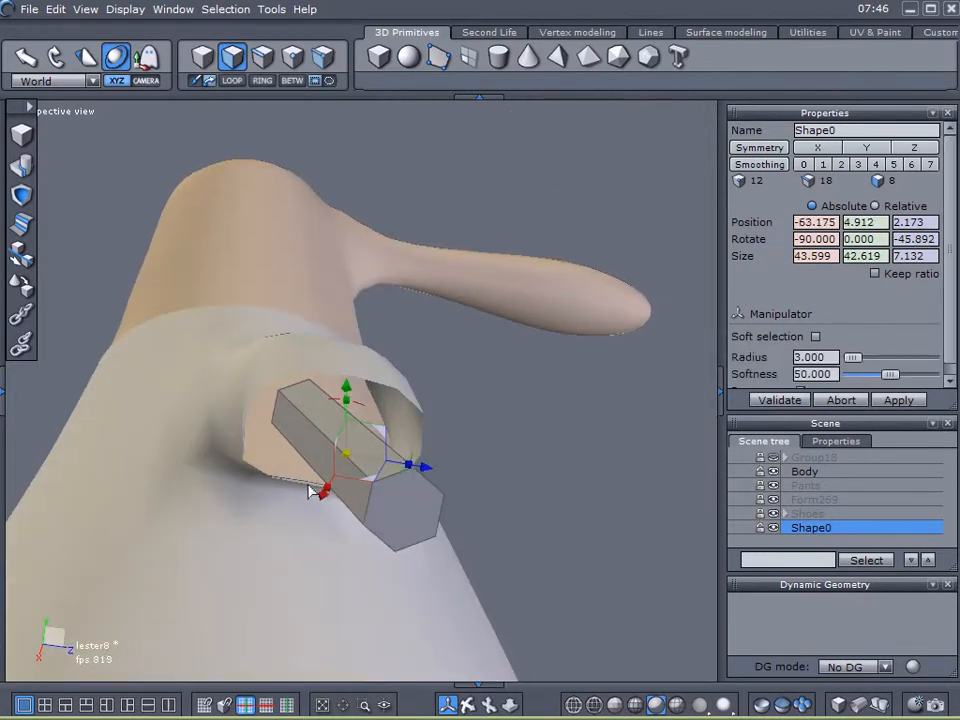
Compare the Selection and World manipulator orientations on the tilted cylinder, and keep Selection so the handles follow its own axes.
left_click(72, 81)
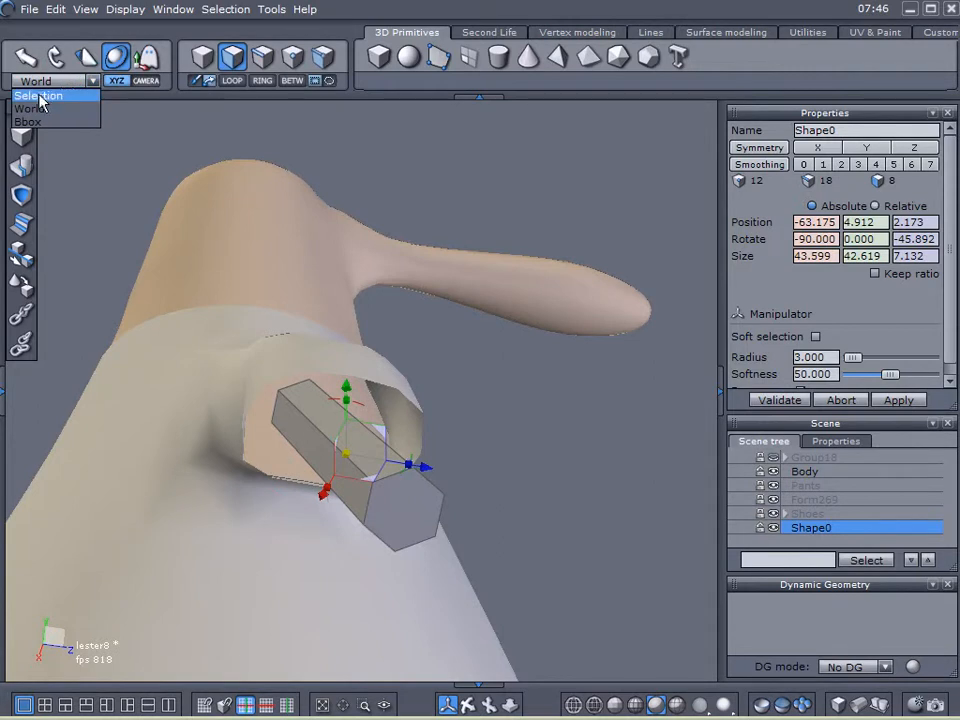
left_click(38, 96)
left_click_drag(290, 410, 357, 425, "alt")
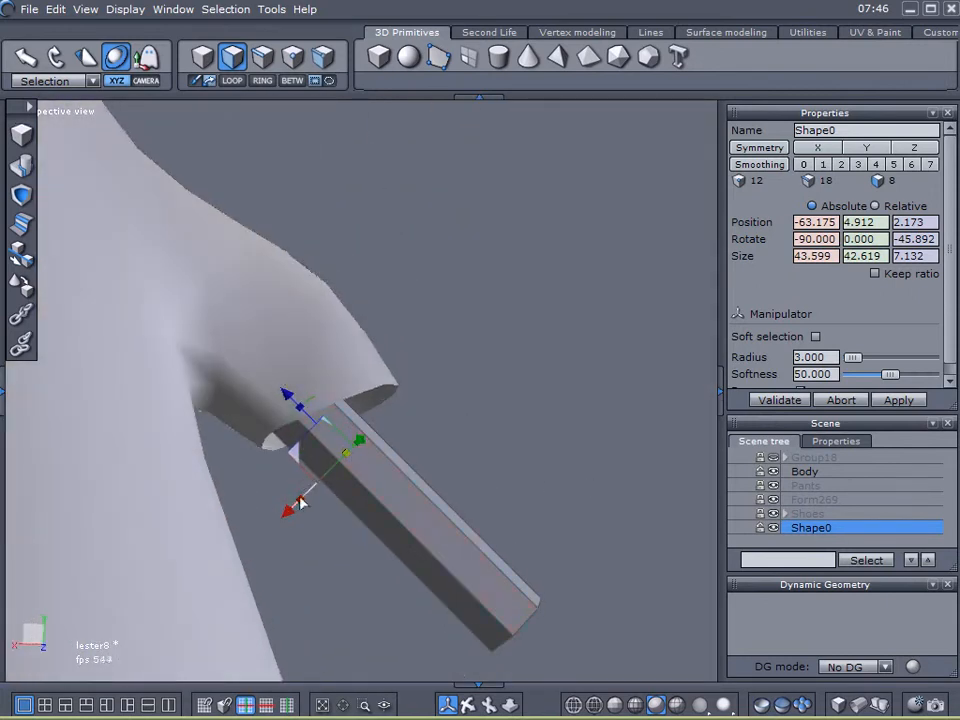
left_click_drag(566, 396, 520, 447, "alt")
left_click_drag(518, 295, 283, 313, "alt")
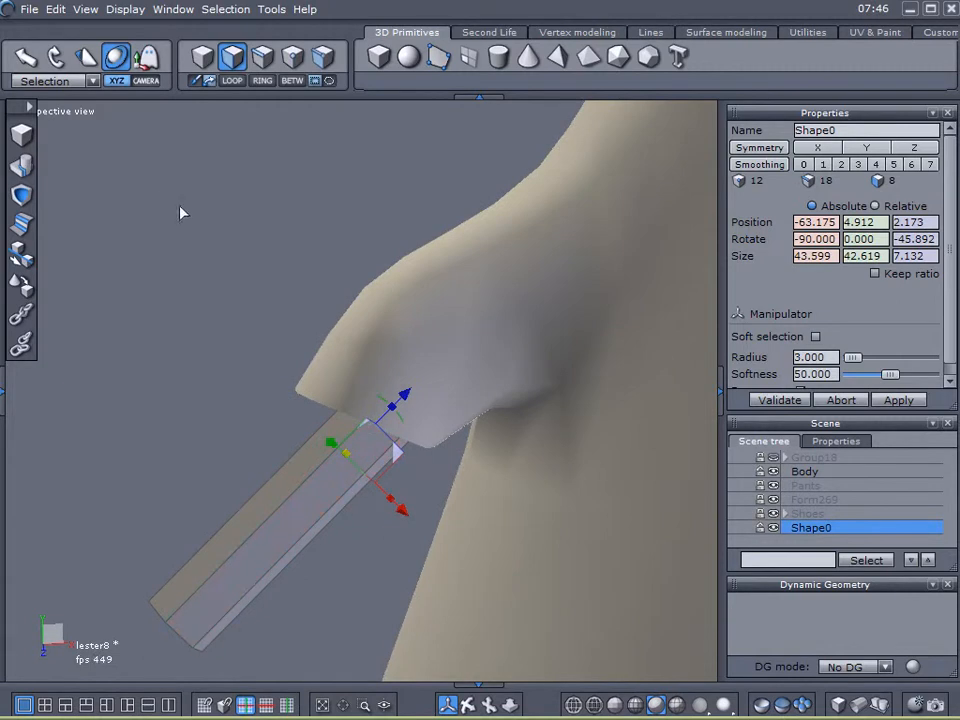
left_click(92, 81)
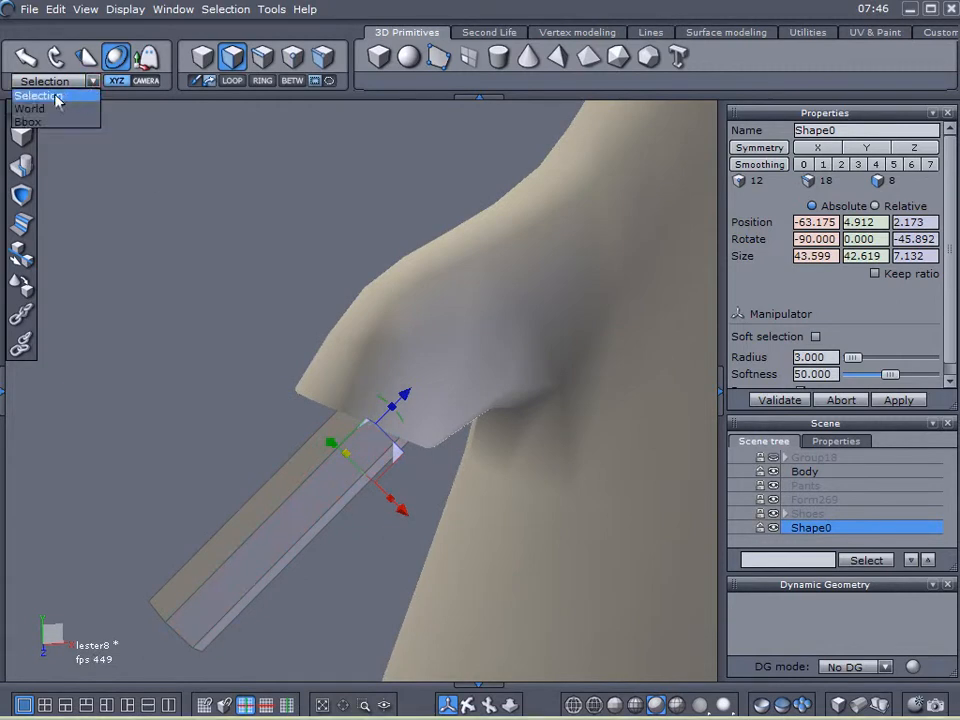
left_click(45, 108)
left_click_drag(69, 150, 321, 305, "alt")
left_click(89, 81)
left_click(72, 97)
Slide the cylinder along its own axis until its upper end sits just inside the sleeve opening.
left_click_drag(400, 403, 367, 457)
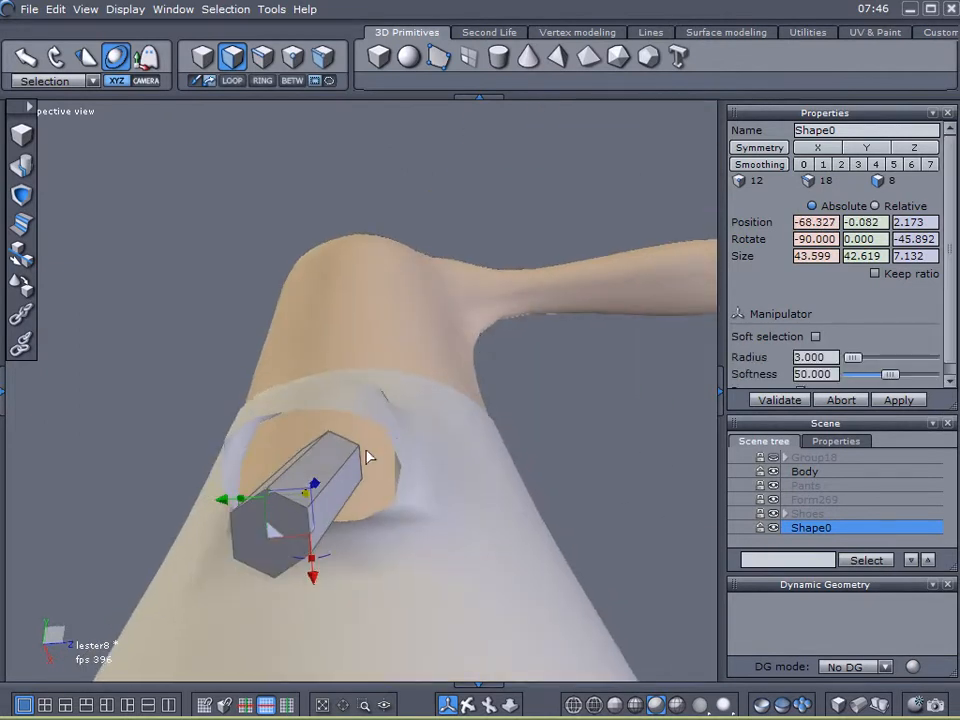
mouse_move(321, 489)
left_mouse_down()
mouse_move(317, 482)
mouse_move(360, 467)
mouse_move(281, 510)
mouse_move(340, 494)
mouse_move(326, 497)
mouse_move(326, 476)
left_mouse_up()
middle_click_drag(417, 503, 270, 476)
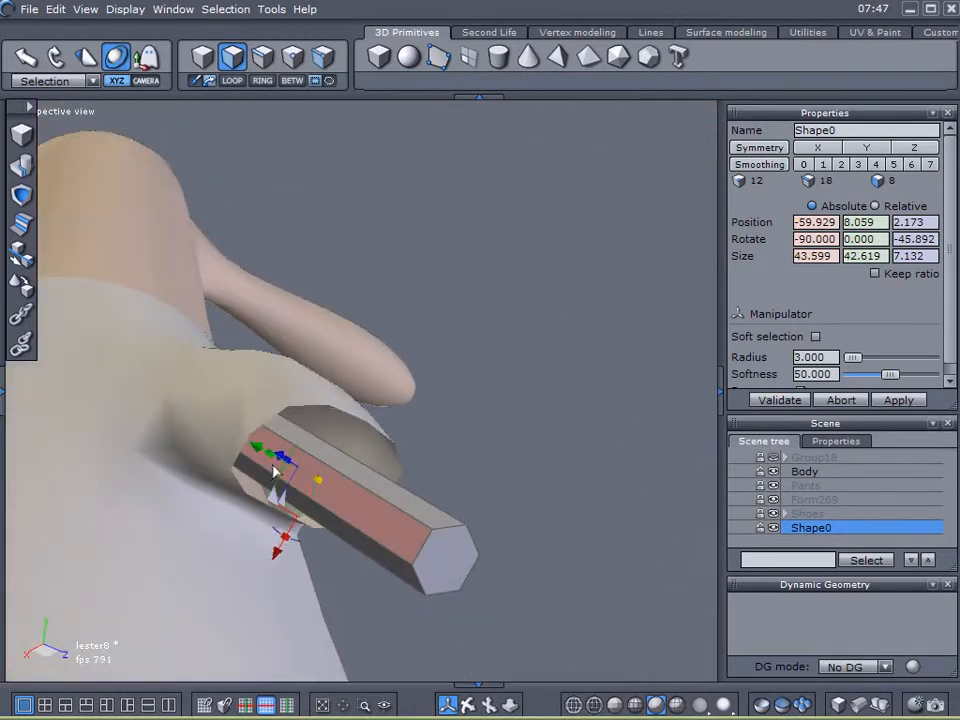
left_click_drag(278, 468, 392, 441)
middle_click_drag(392, 441, 287, 572)
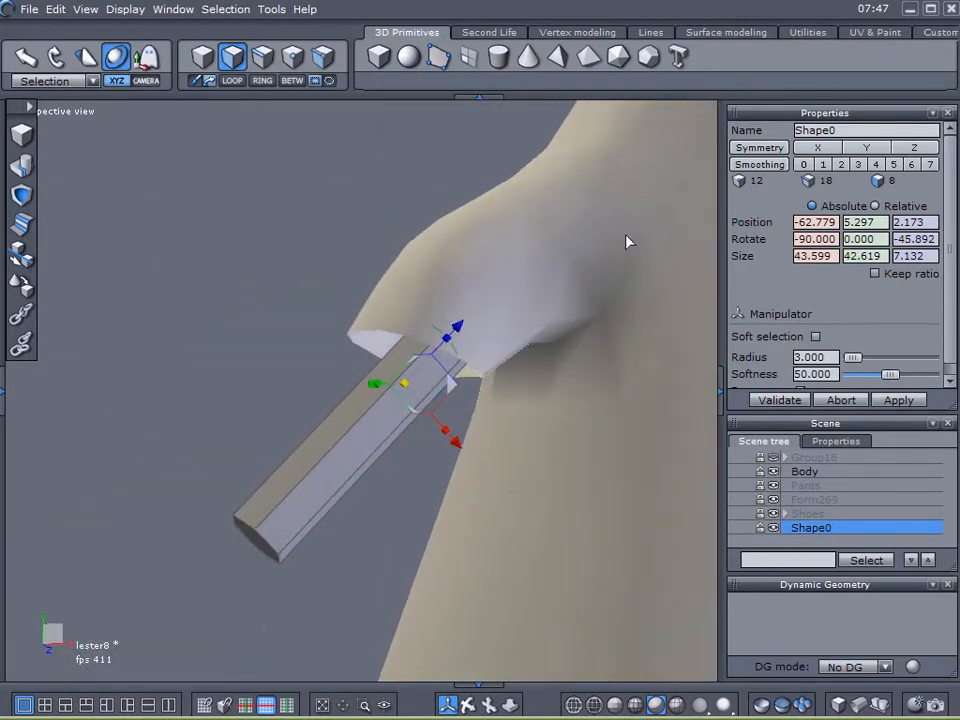
Select the cylinder's outer end face and move it in towards the sleeve to shorten the arm.
middle_click_drag(425, 297, 345, 514)
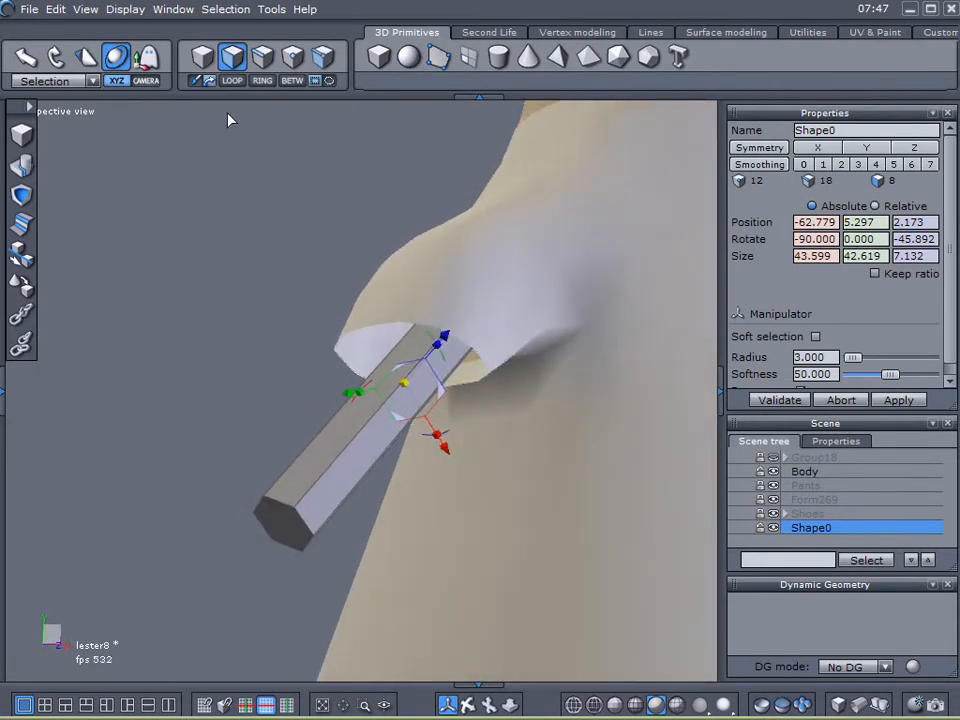
left_click(280, 524)
left_click_drag(233, 590, 347, 491)
middle_click_drag(347, 491, 333, 582)
middle_click_drag(497, 506, 406, 450)
middle_click_drag(388, 510, 500, 483)
Sweep the arm's end face through two short sections for a bent elbow and one forearm section about 21 units long.
scroll(394, 424, "up", 3)
scroll(396, 428, "down", 2)
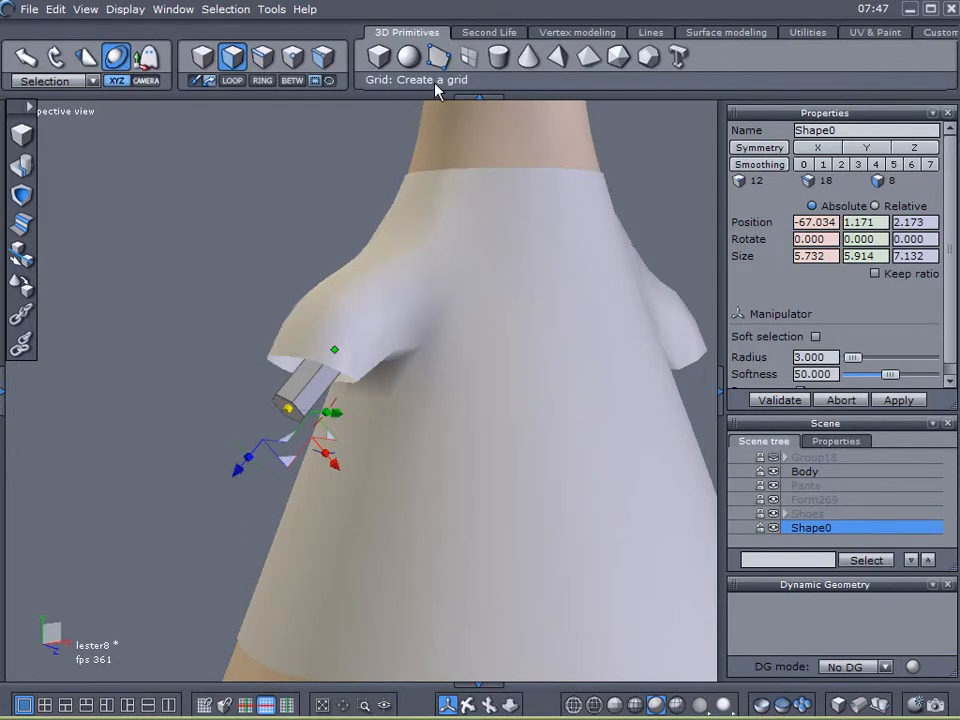
left_click(563, 34)
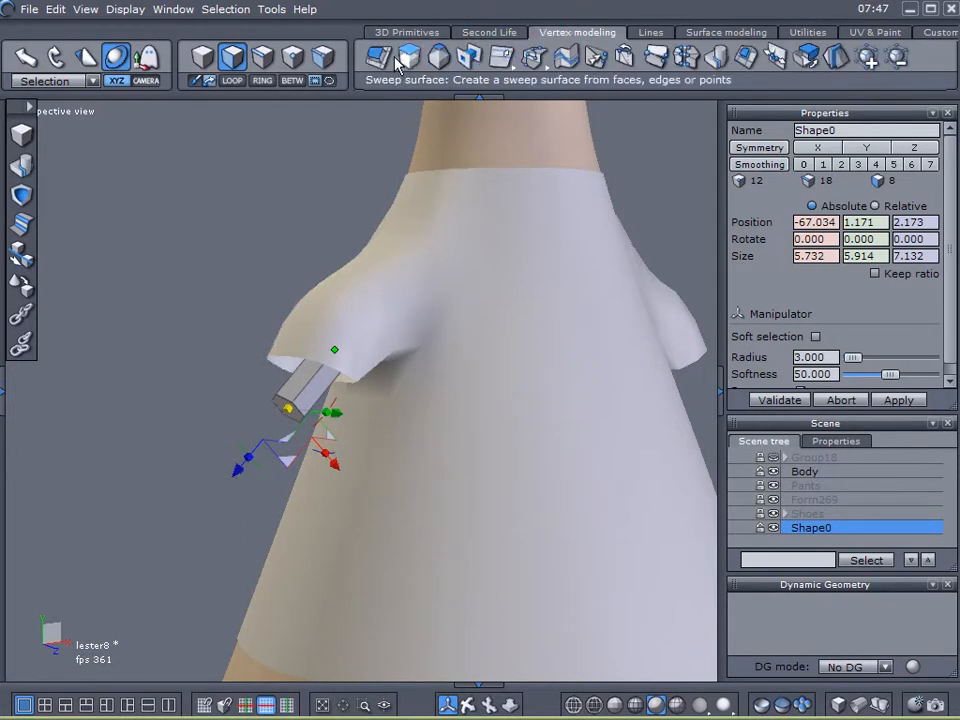
left_click(421, 58)
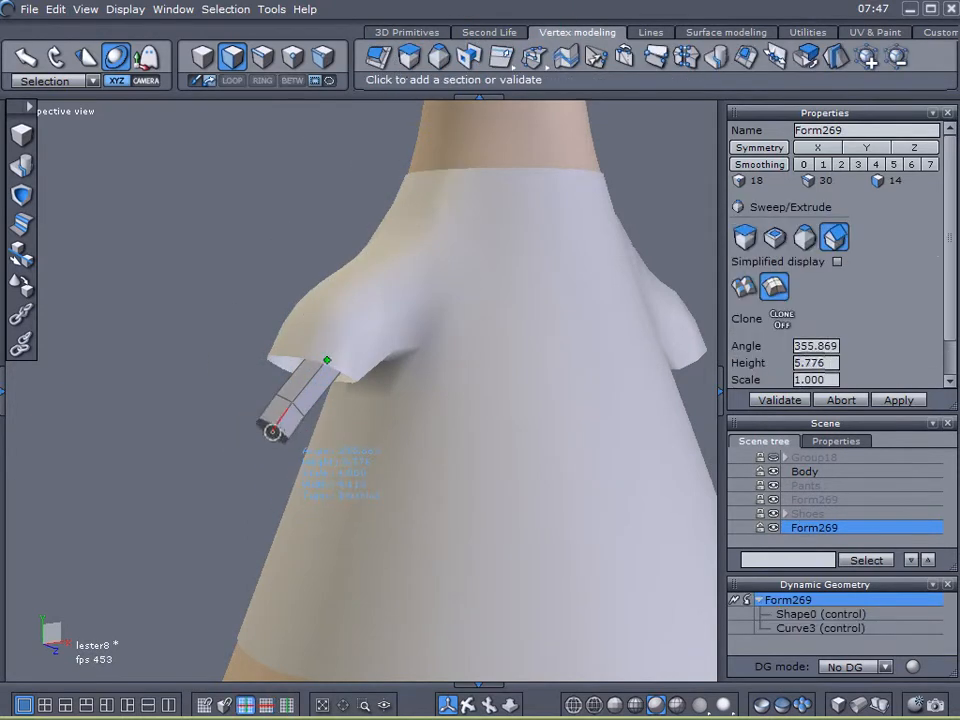
left_click(272, 431)
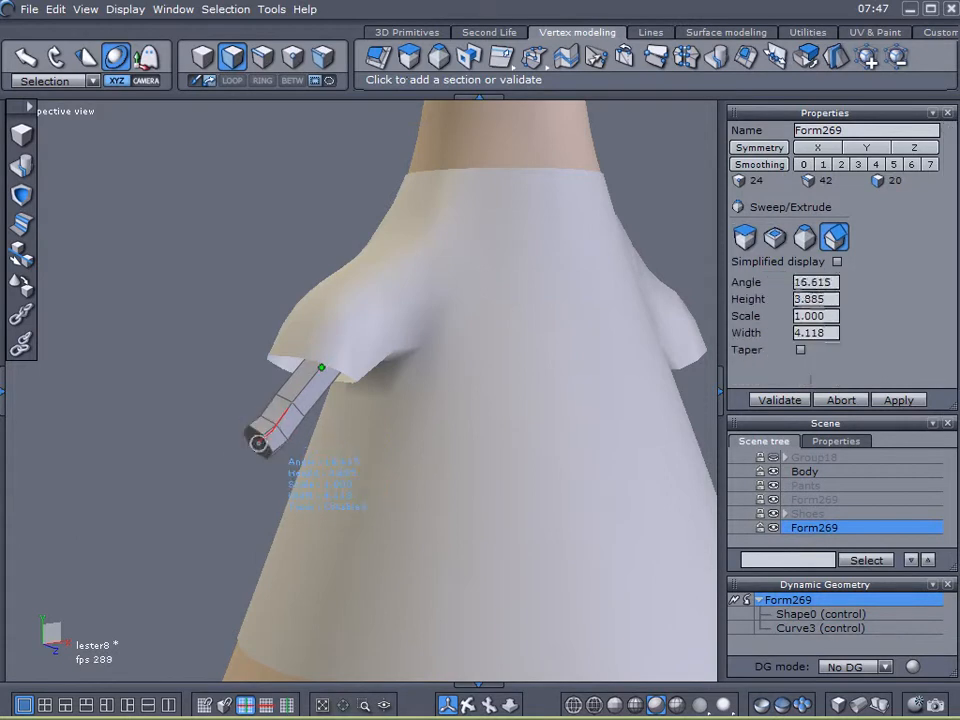
left_click(262, 441)
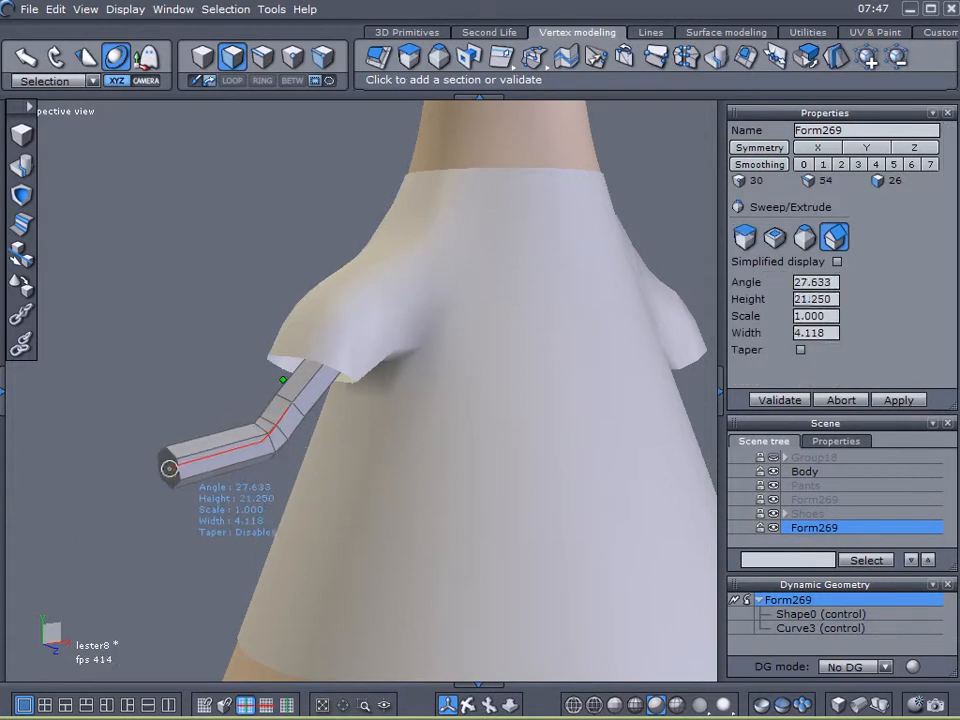
left_click(156, 479)
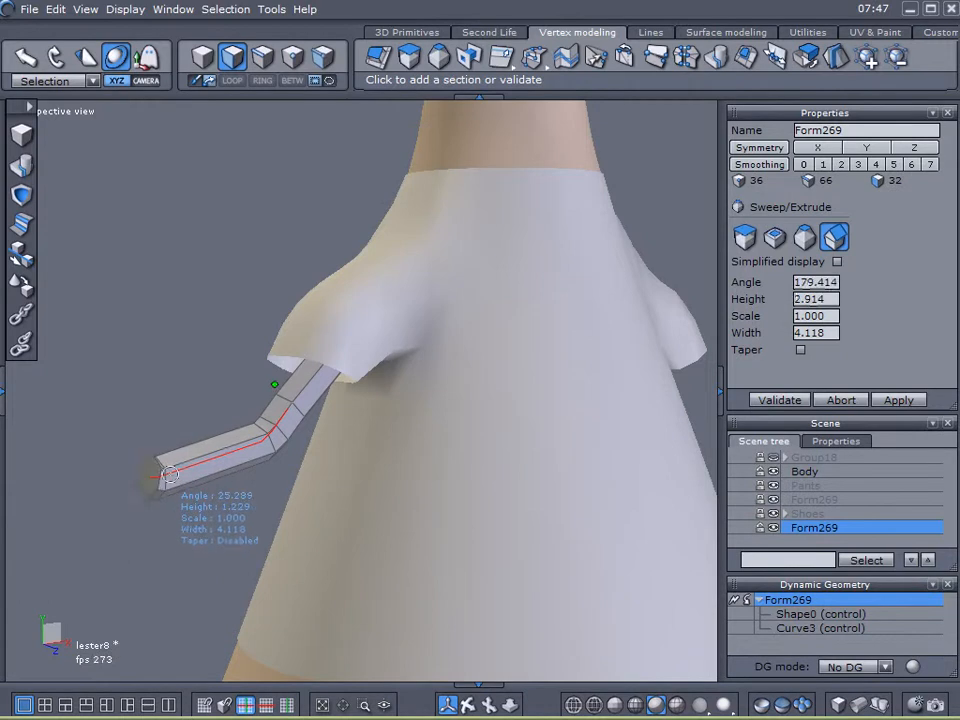
Extend the wrist with wider sections scaled about 1.3, 1.7 and 1.6, narrow the tip to about 0.86 for the hand, and validate the sweep.
right_click_drag(156, 478, 96, 478)
key("ctrl")
key("ctrl")
key("ctrl")
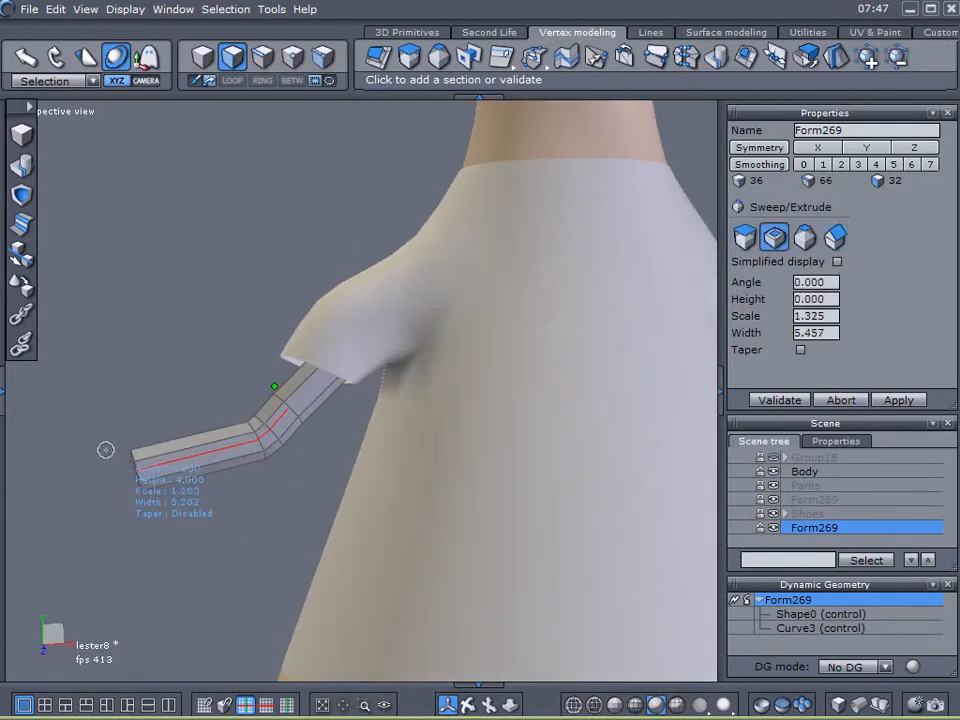
left_click(112, 440)
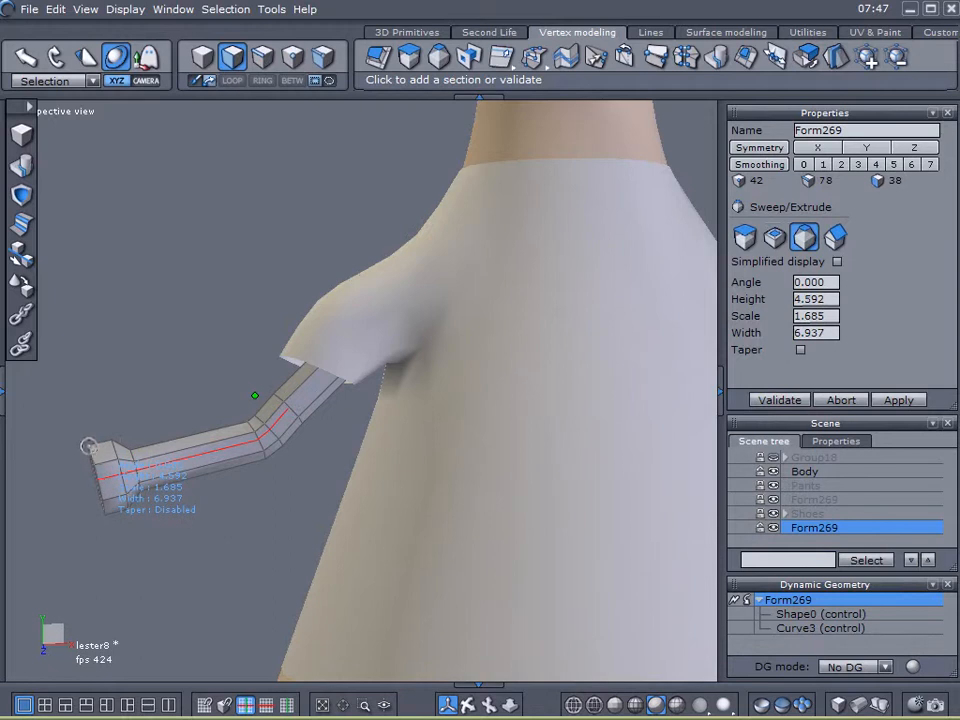
left_click(88, 445)
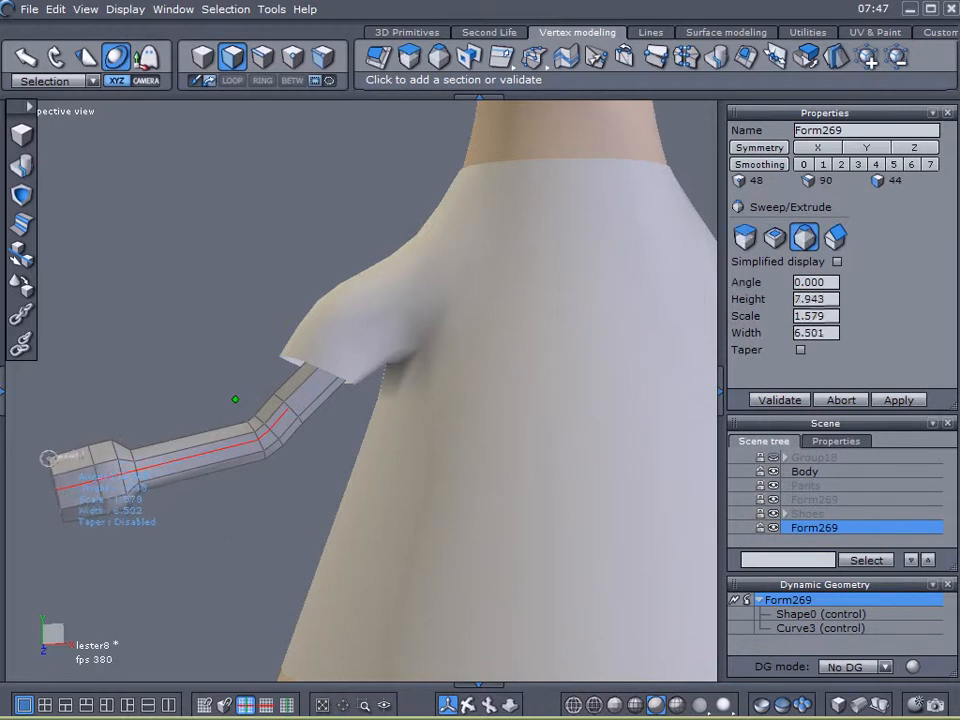
left_click(41, 456)
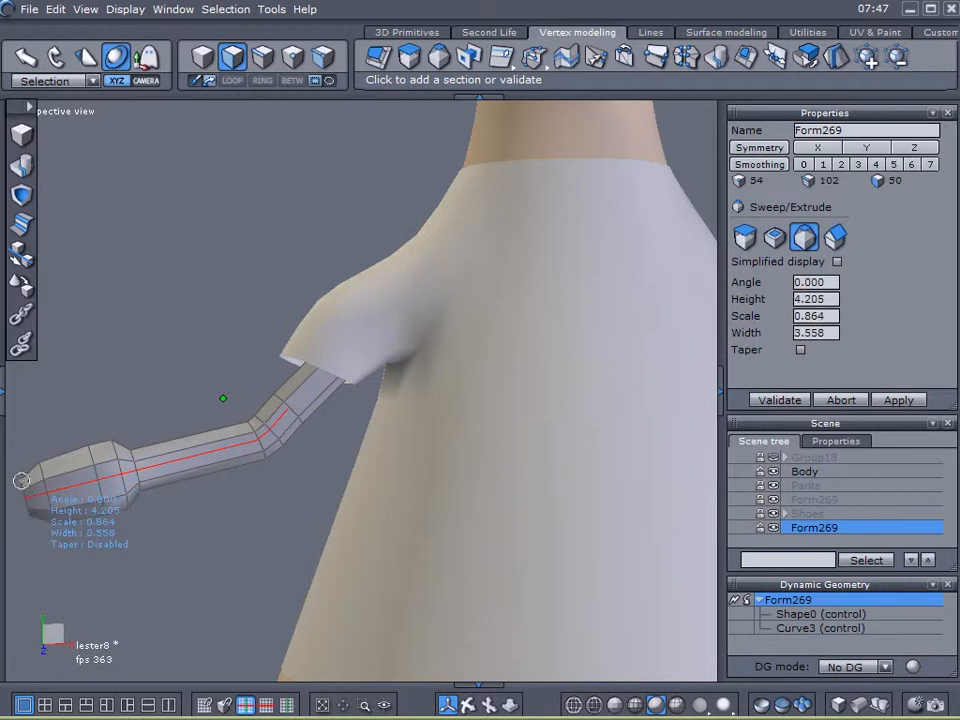
left_click(21, 480)
left_click(790, 408)
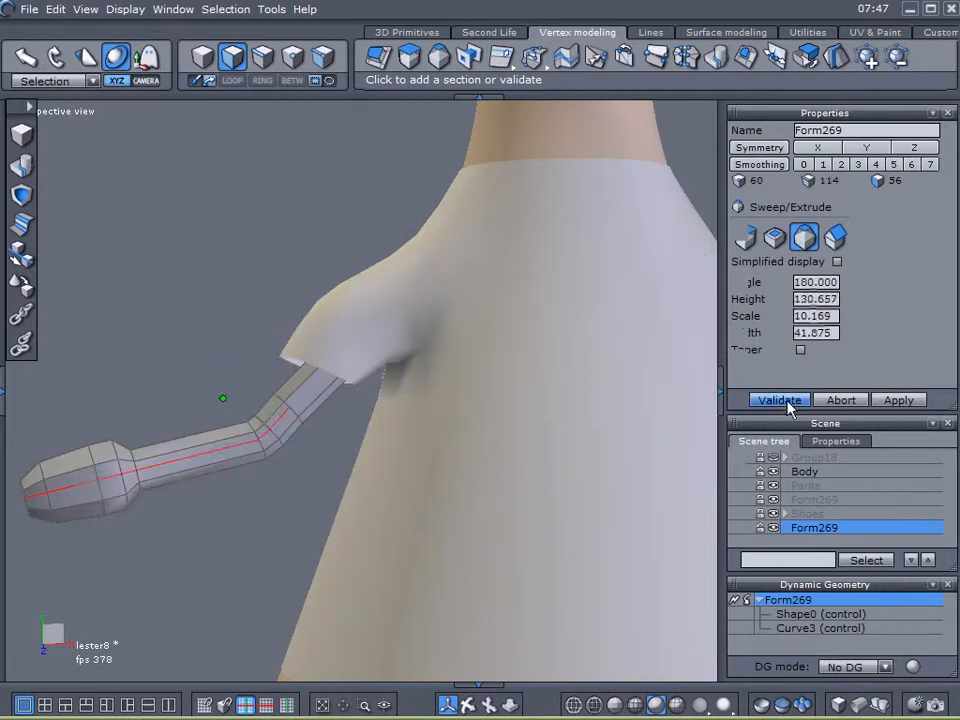
Inspect the new arm and hand against the body and sleeve from several sides.
right_click_drag(88, 414, 122, 441)
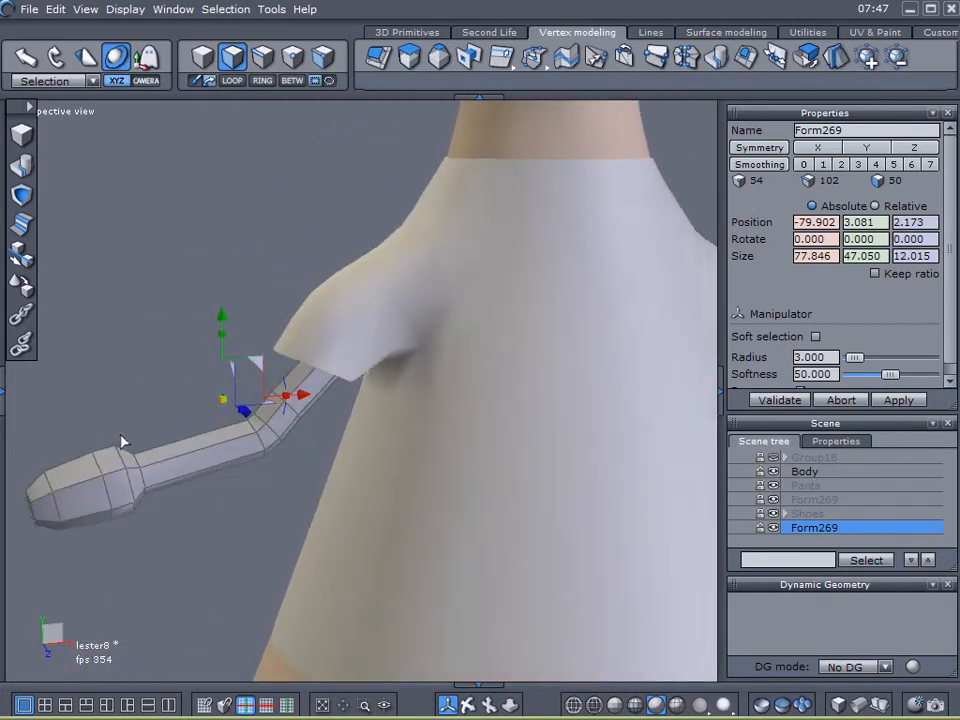
scroll(474, 441, "down", 5)
middle_click_drag(506, 441, 440, 448)
right_click_drag(505, 475, 477, 500)
scroll(403, 463, "up", 5)
scroll(405, 476, "down", 4)
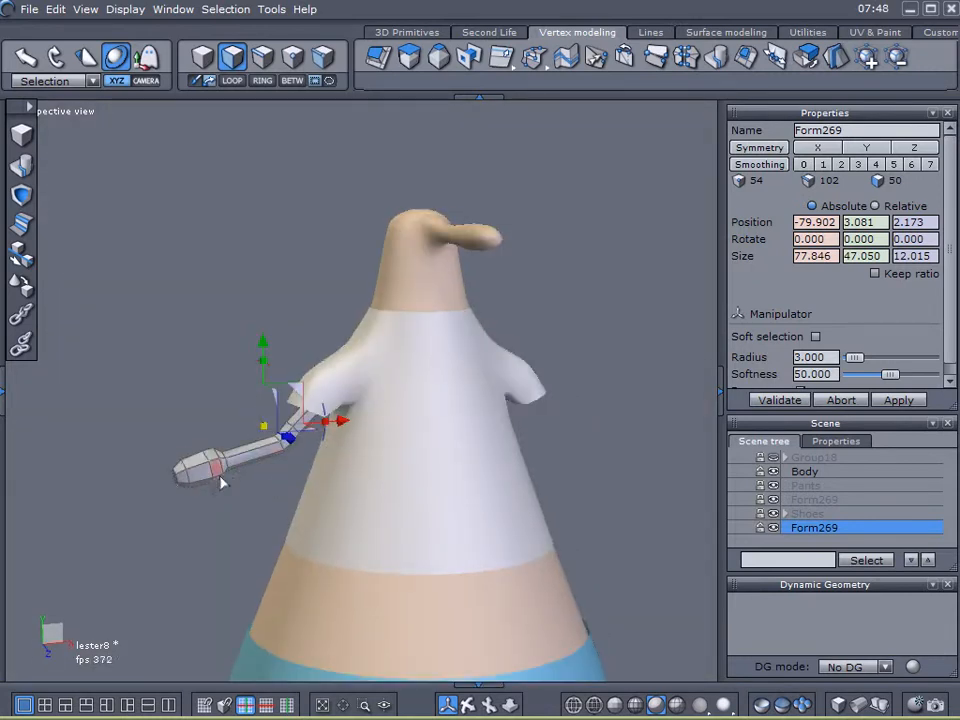
right_click_drag(469, 468, 592, 523)
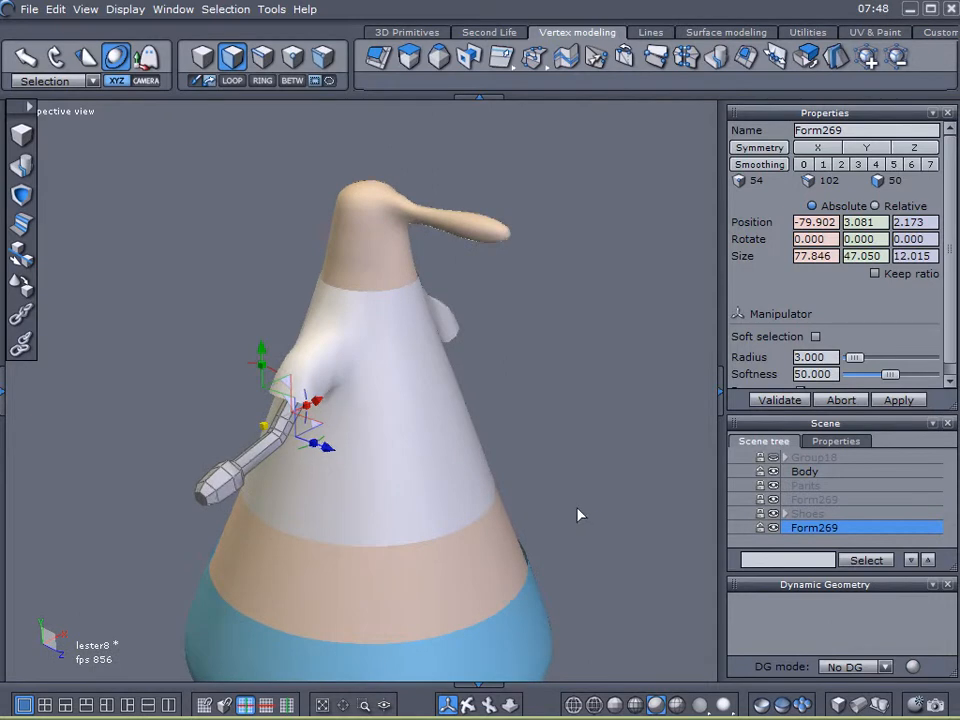
right_click_drag(430, 491, 484, 464)
scroll(220, 461, "up", 3)
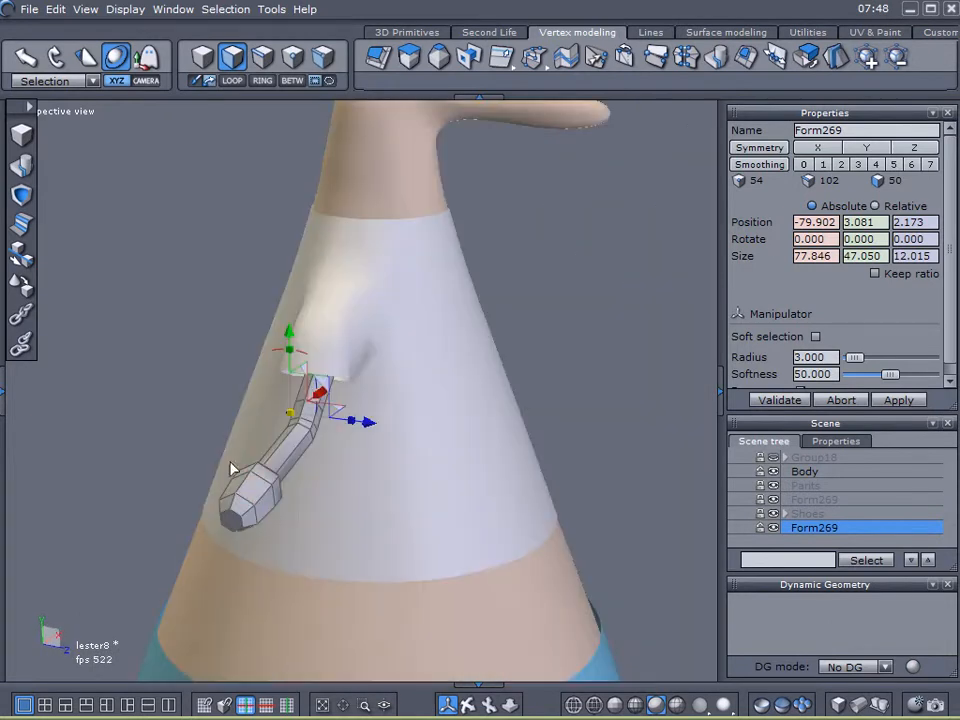
right_click_drag(303, 519, 220, 505)
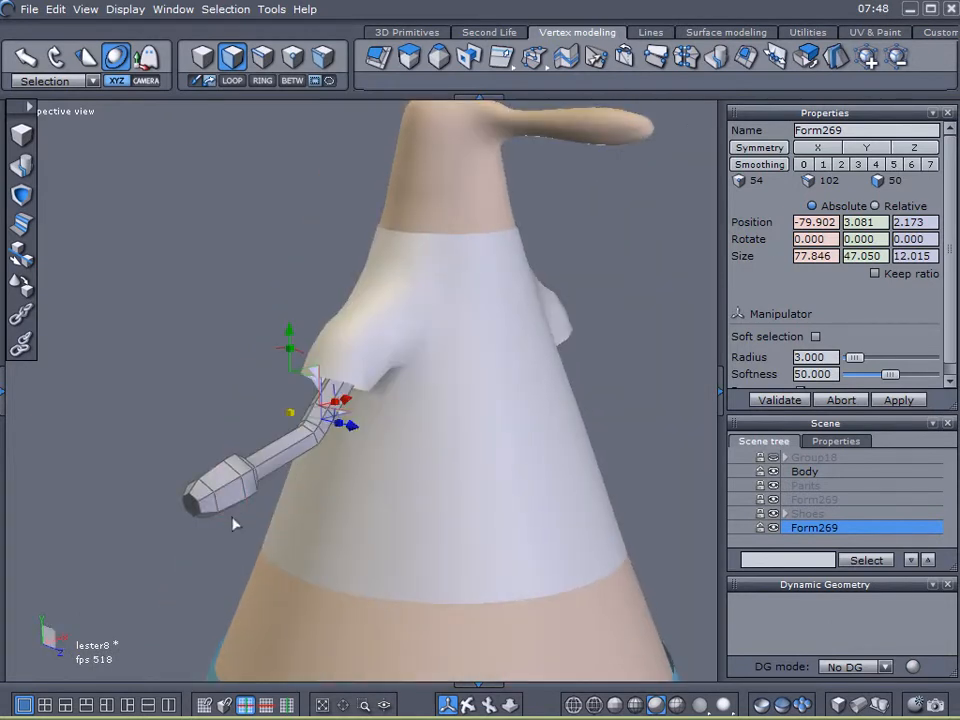
Duplicate the arm and move the copy across the body along X to about 85.3.
key("ctrl+v")
left_click_drag(345, 399, 651, 356)
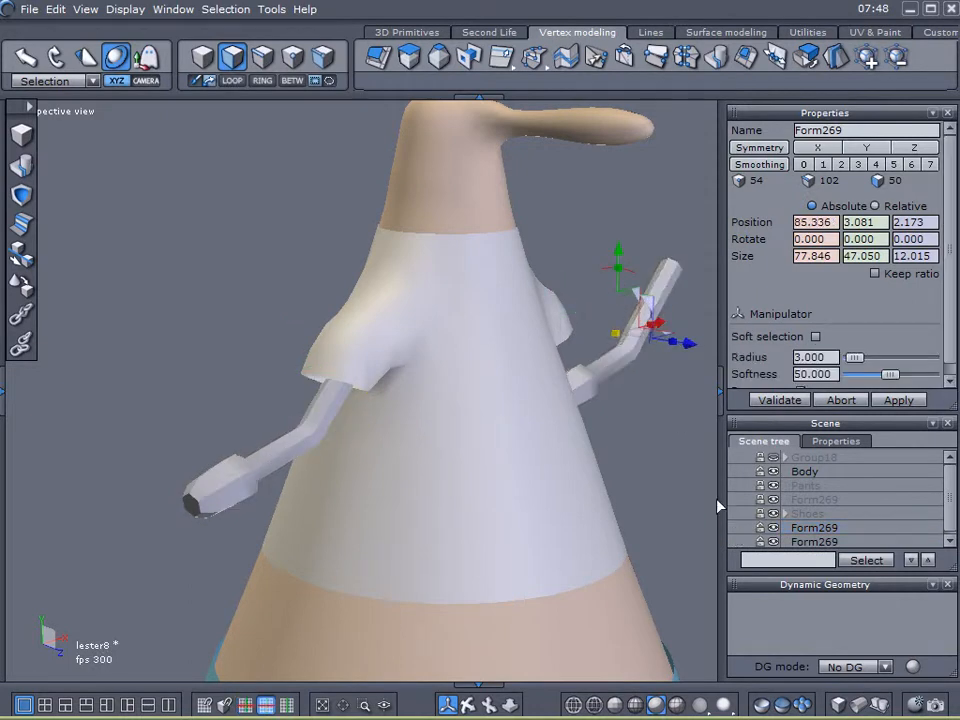
left_click(600, 374)
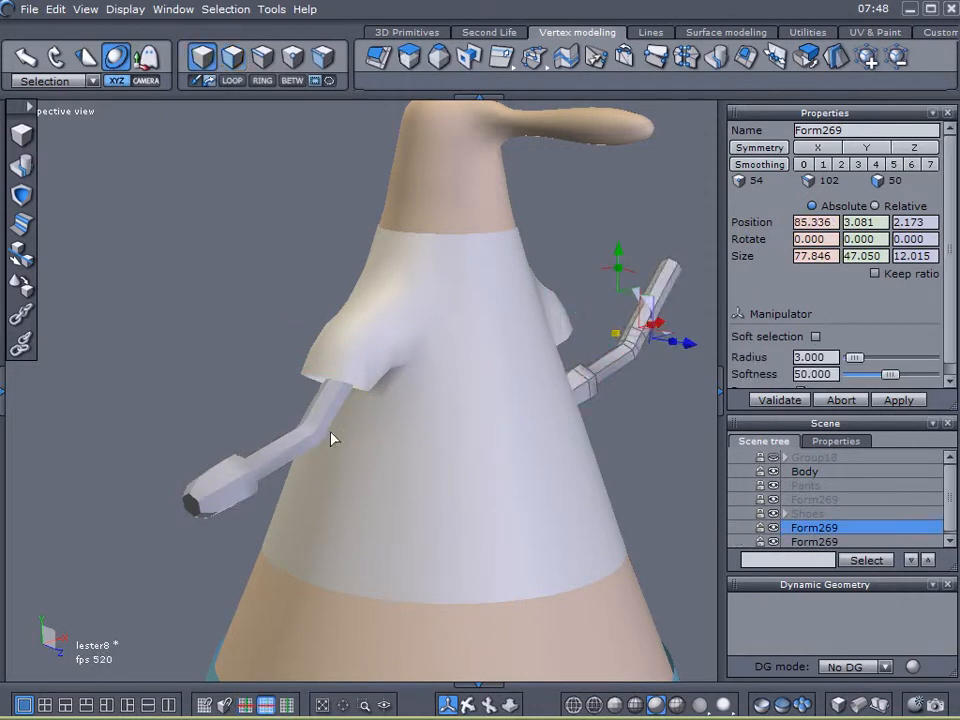
Select the original arm at the sleeve and set its smoothing level to 1.
left_click(258, 463, "shift")
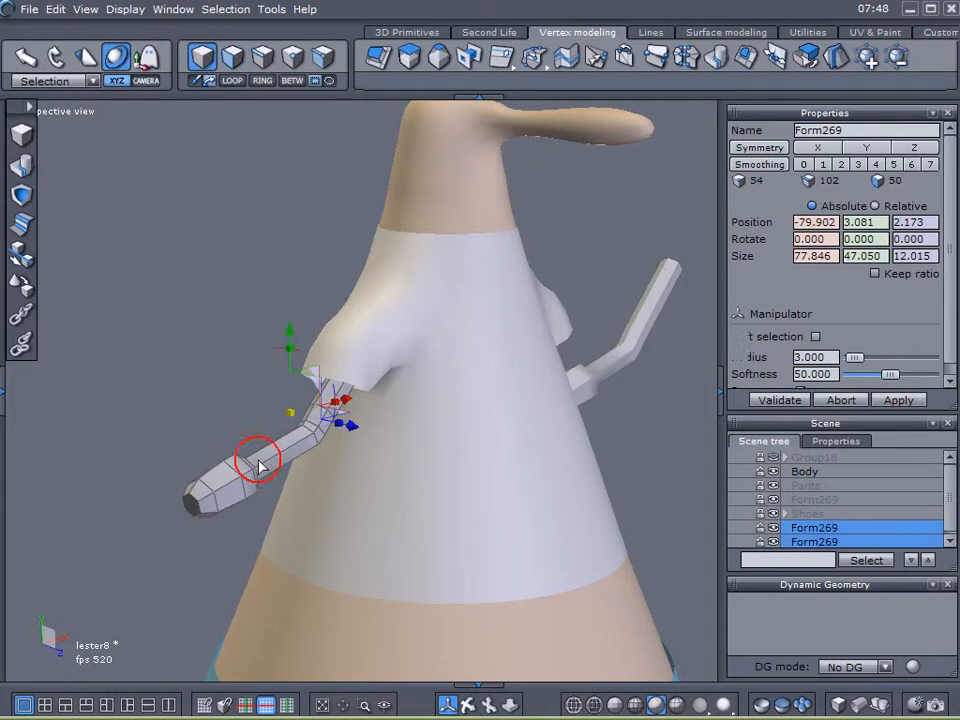
left_click(822, 164)
mouse_move(307, 568)
right_mouse_down()
mouse_move(212, 521)
mouse_move(205, 568)
mouse_move(250, 543)
mouse_move(227, 496)
right_mouse_up()
scroll(230, 459, "up", 3)
scroll(230, 459, "down", 2)
Sweep the upper face near the wrist end of the hand through one short section to form a thumb.
left_click(184, 519)
left_click(233, 59)
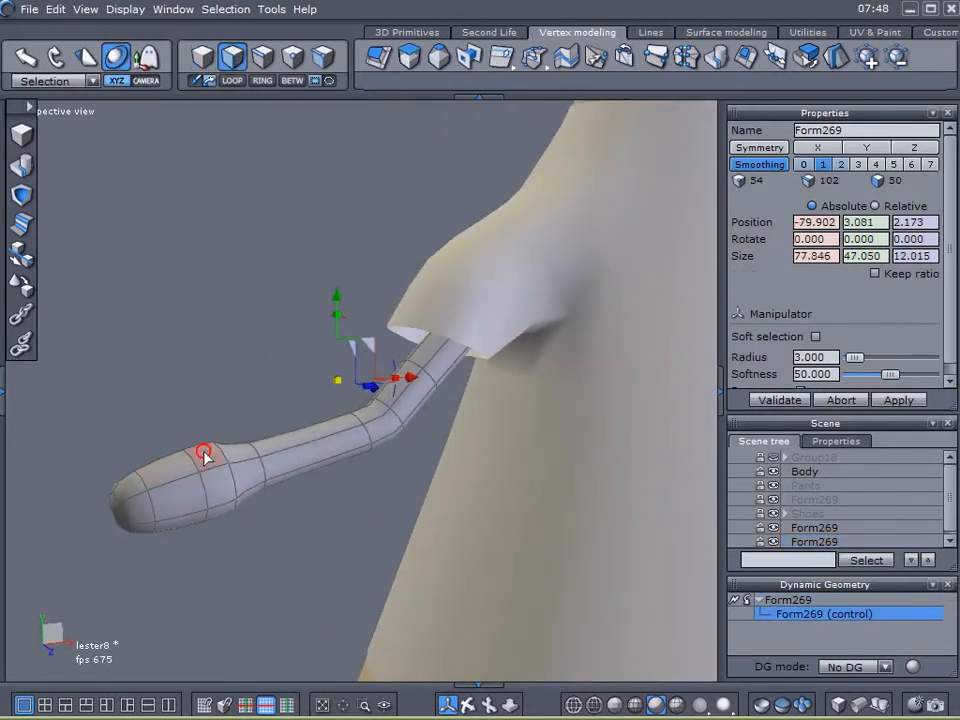
left_click(203, 455)
left_click(378, 57)
left_click_drag(216, 426, 211, 432)
left_click(213, 434)
left_click(778, 401)
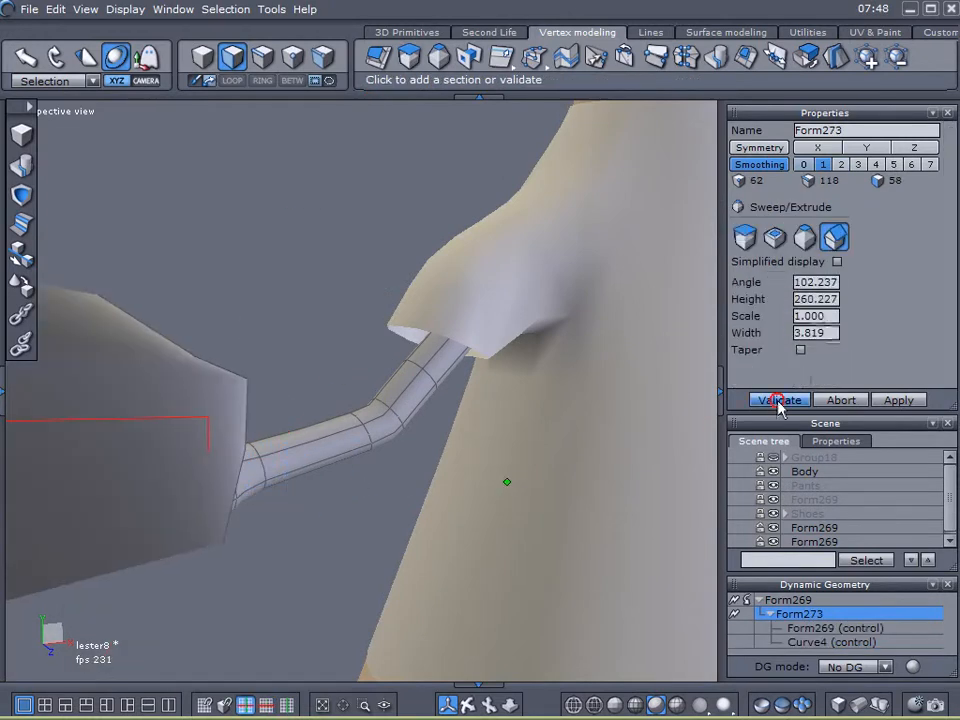
Select the end face at the hand's tip and pull it slightly outward to lengthen the hand.
middle_click_drag(446, 408, 498, 403)
middle_click_drag(435, 493, 562, 487)
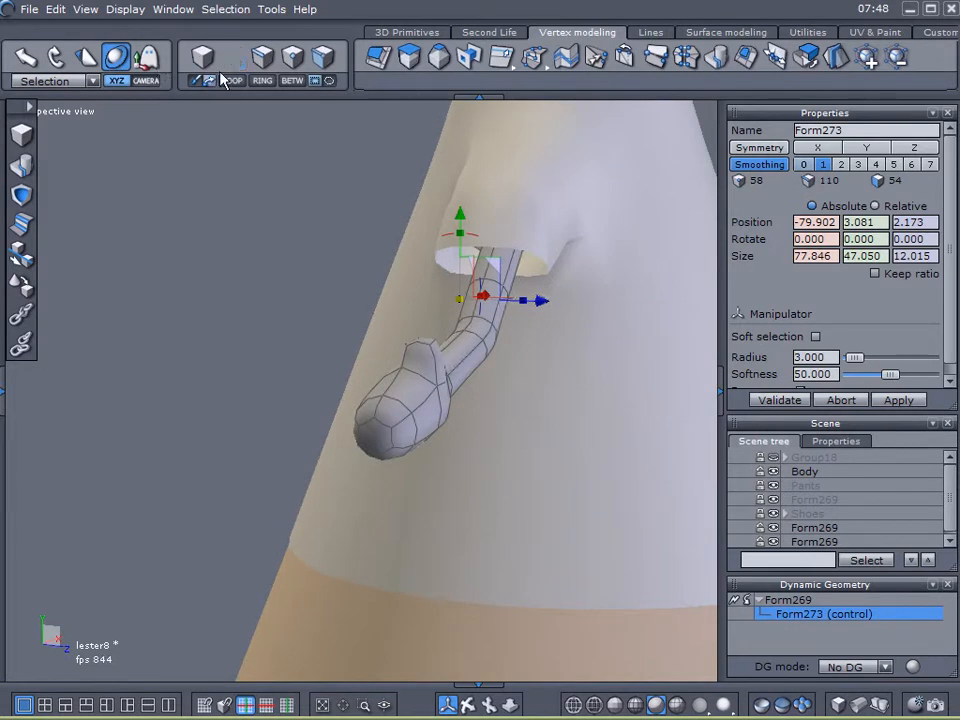
left_click(371, 442)
middle_click_drag(566, 429, 343, 444)
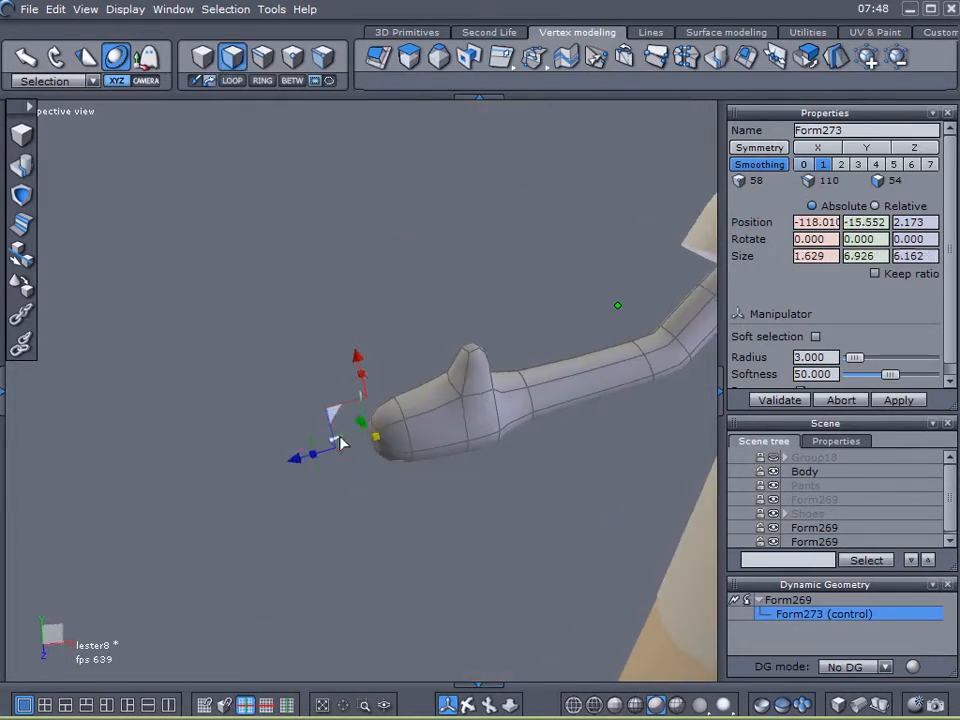
left_click_drag(300, 460, 281, 463)
middle_click_drag(316, 536, 346, 494)
Select four cross edges on the palm and, with world axes, push them inward to about Y -12.4, Z 0.46 to hollow the palm.
left_click(266, 62)
middle_click_drag(462, 424, 416, 412)
left_click(411, 400)
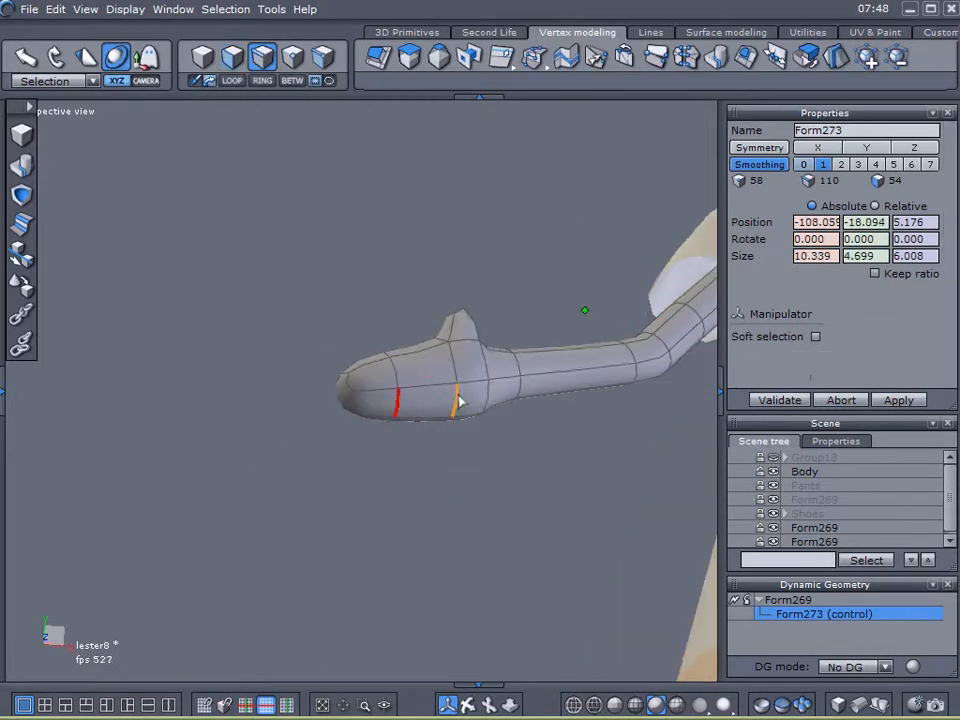
left_click(457, 400, "shift")
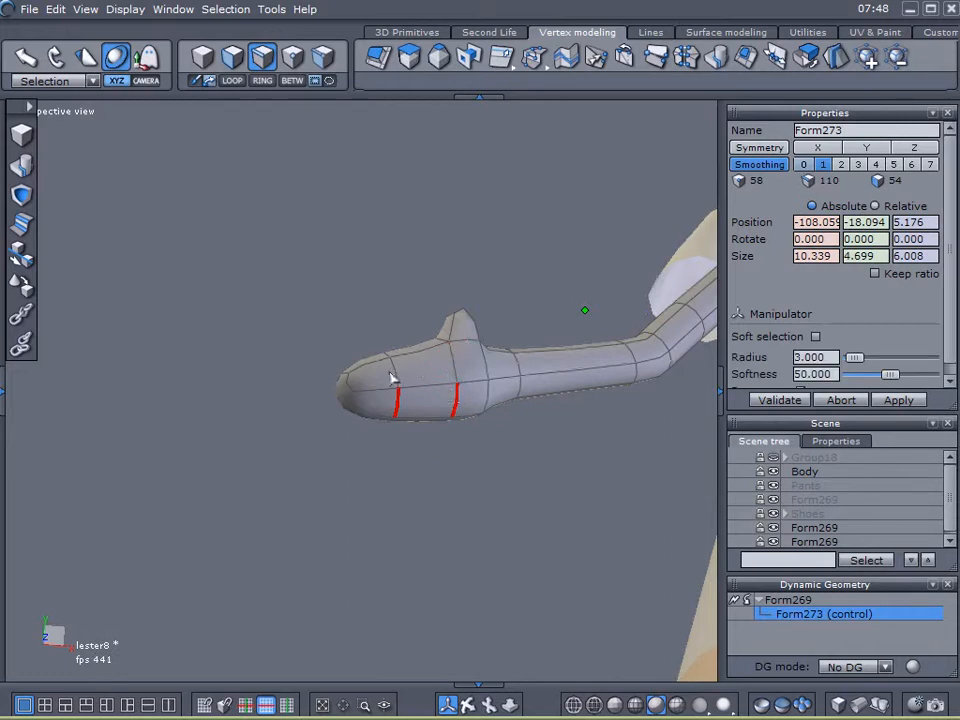
left_click(450, 365, "shift")
left_click(398, 378, "shift")
middle_click_drag(185, 430, 433, 498)
left_click(84, 57)
left_click(60, 81)
left_click(40, 108)
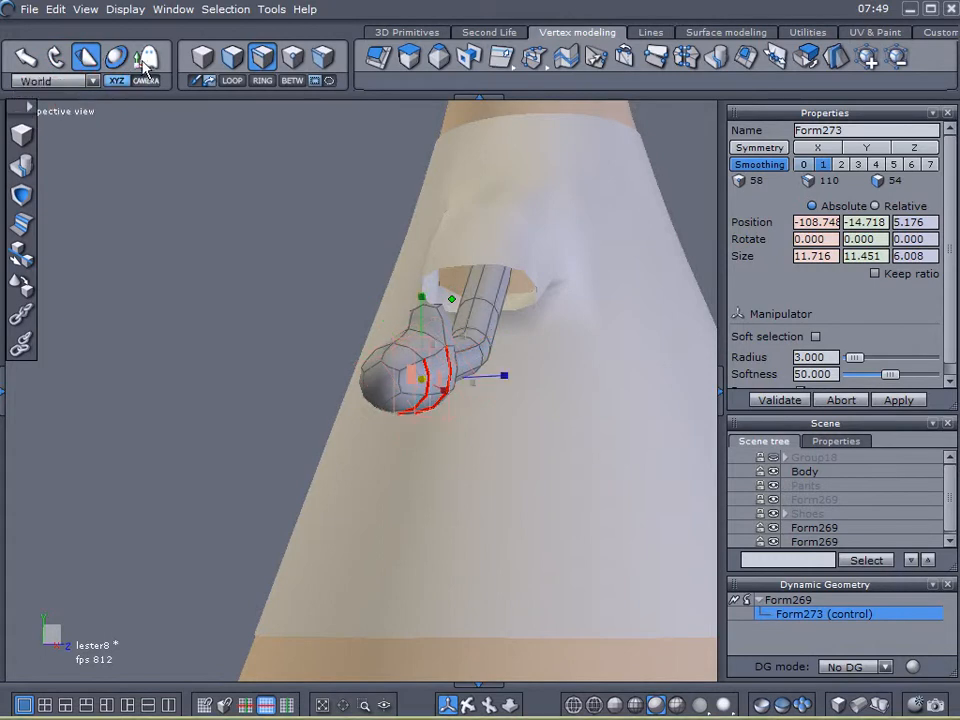
middle_click_drag(332, 366, 290, 356)
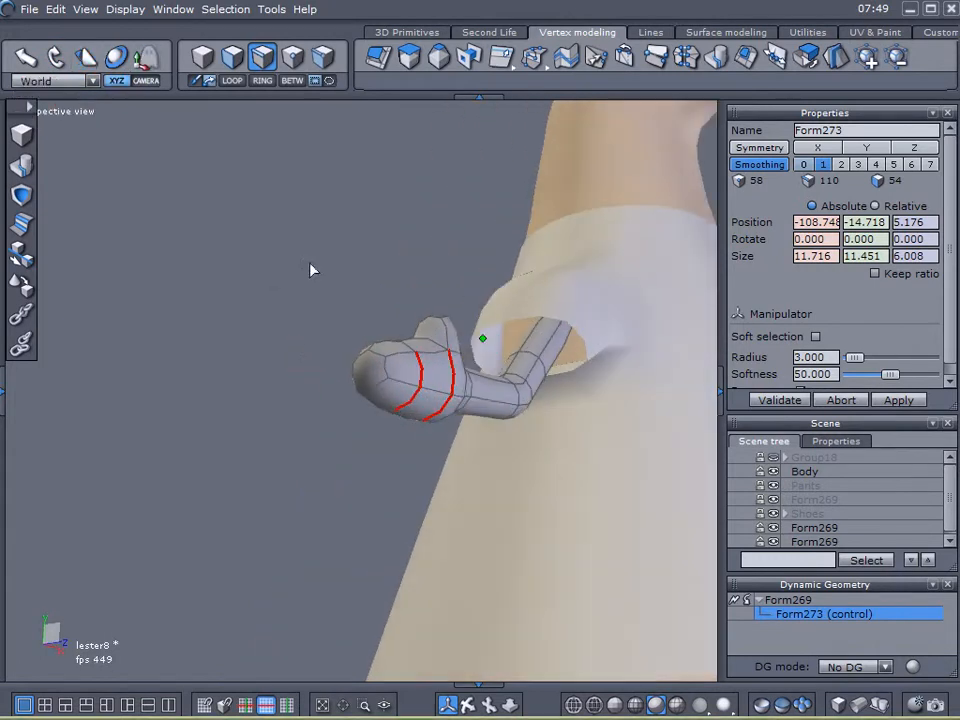
right_click_drag(362, 484, 351, 553)
right_click_drag(454, 455, 454, 339)
left_click_drag(454, 339, 430, 328)
Move the thumb's tip face to about Y -2.3, Z 6.6 and scale it down to about 2.9 × 1.8 × 3.9.
right_click_drag(430, 336, 578, 610)
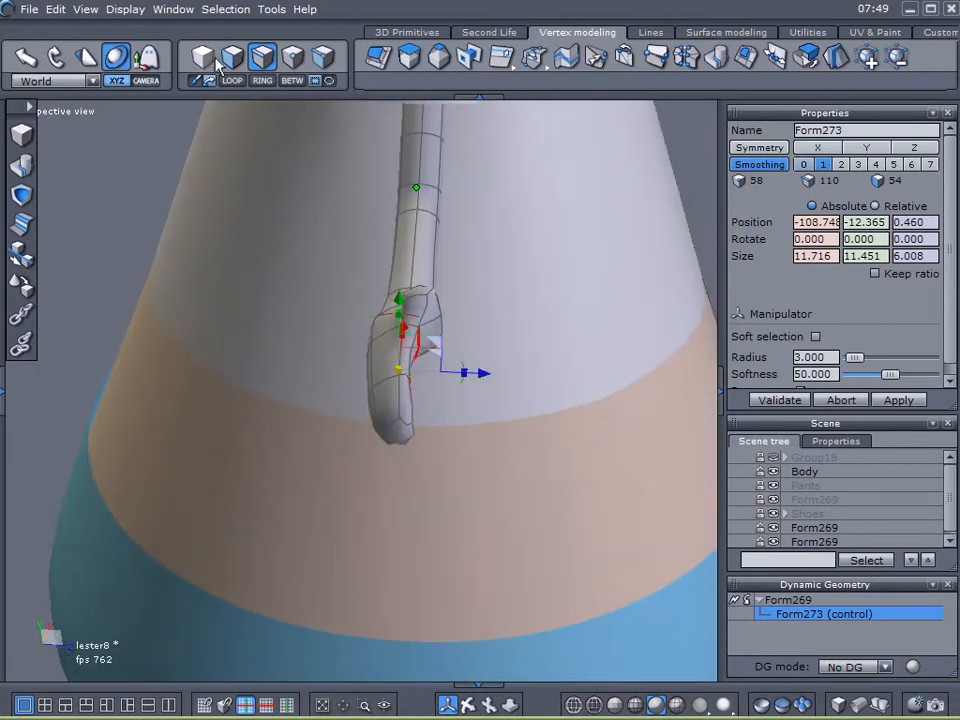
left_click(422, 297)
scroll(441, 317, "up", 5)
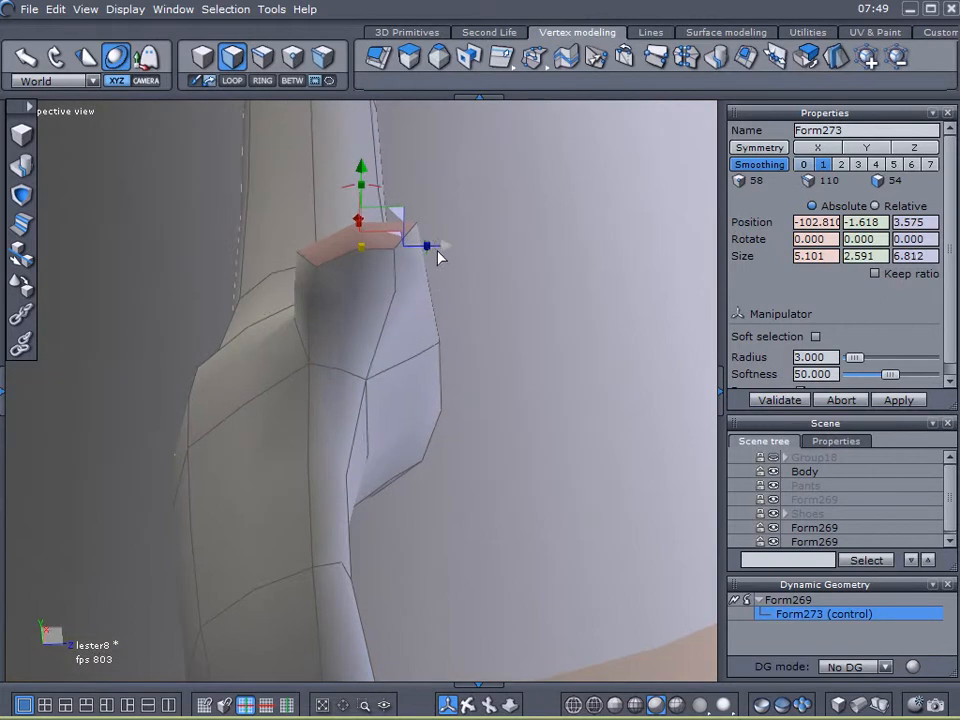
left_click_drag(437, 258, 499, 268)
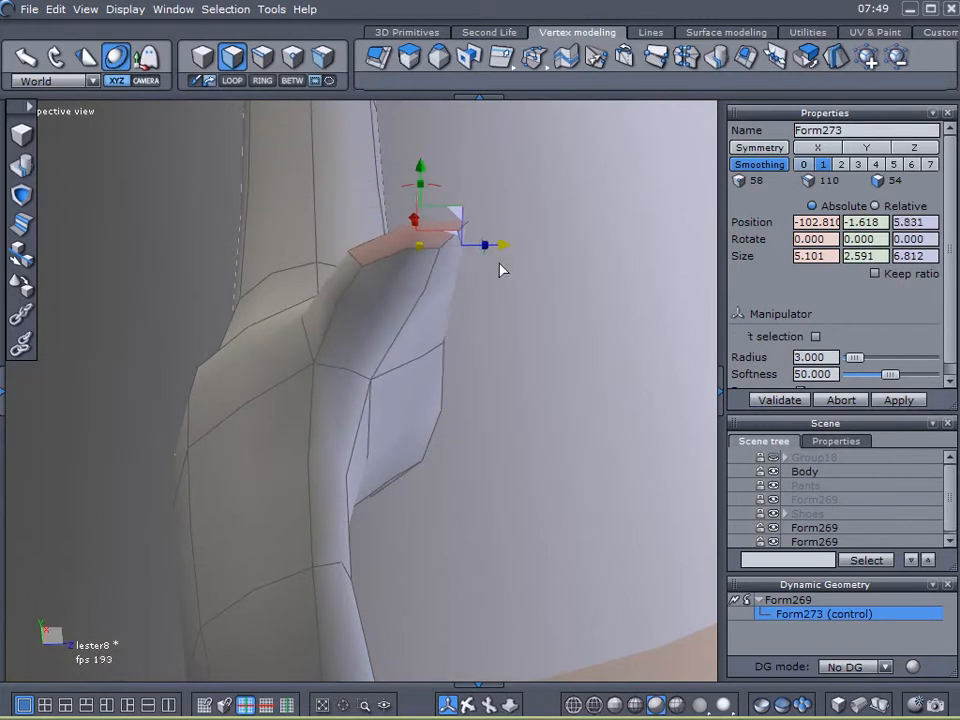
left_click_drag(425, 188, 348, 264)
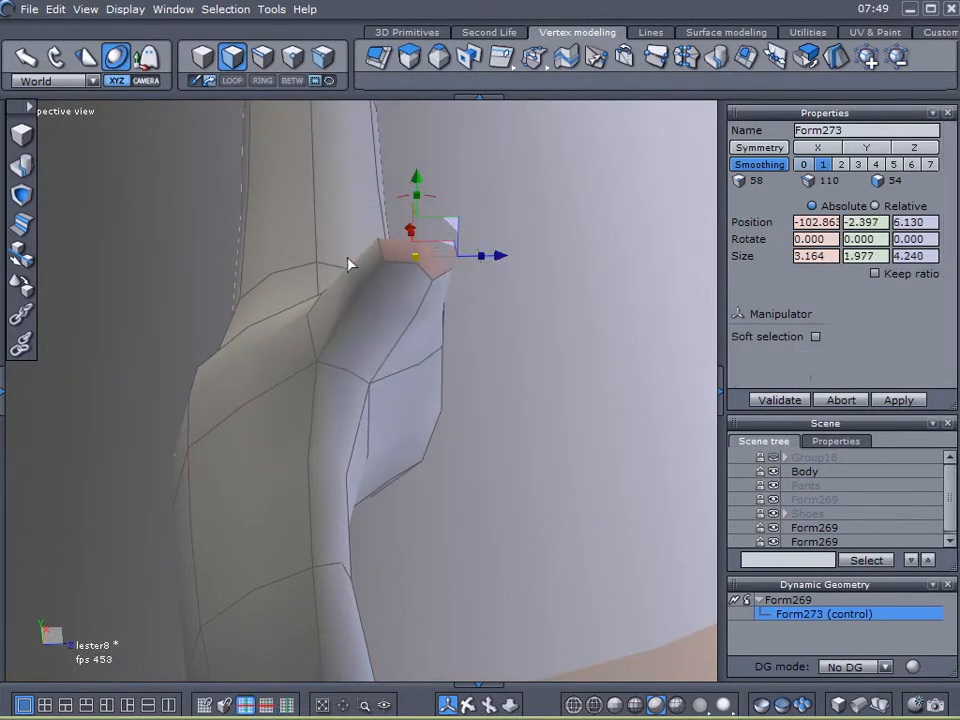
mouse_move(447, 236)
left_mouse_down()
mouse_move(456, 209)
mouse_move(463, 233)
left_mouse_up()
middle_click_drag(457, 245, 669, 354)
left_click_drag(450, 227, 415, 195)
key("ctrl+z")
Select the cross-section edge loops from hand to wrist and convert the selection to the forearm and hand faces.
scroll(417, 398, "down", 8)
middle_click_drag(414, 446, 350, 290)
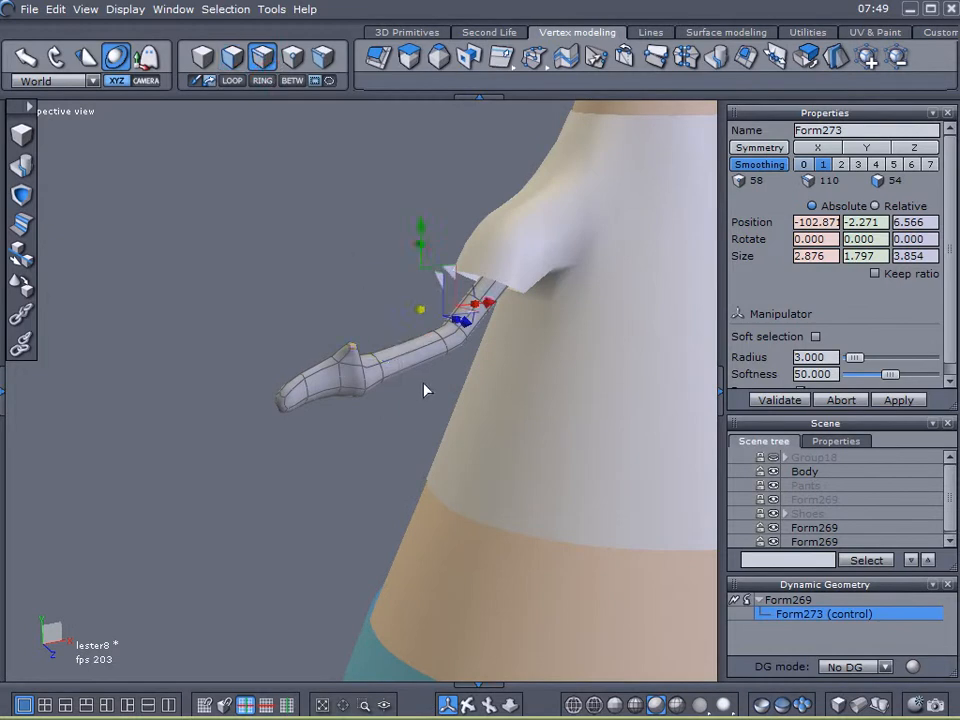
scroll(427, 390, "up", 4)
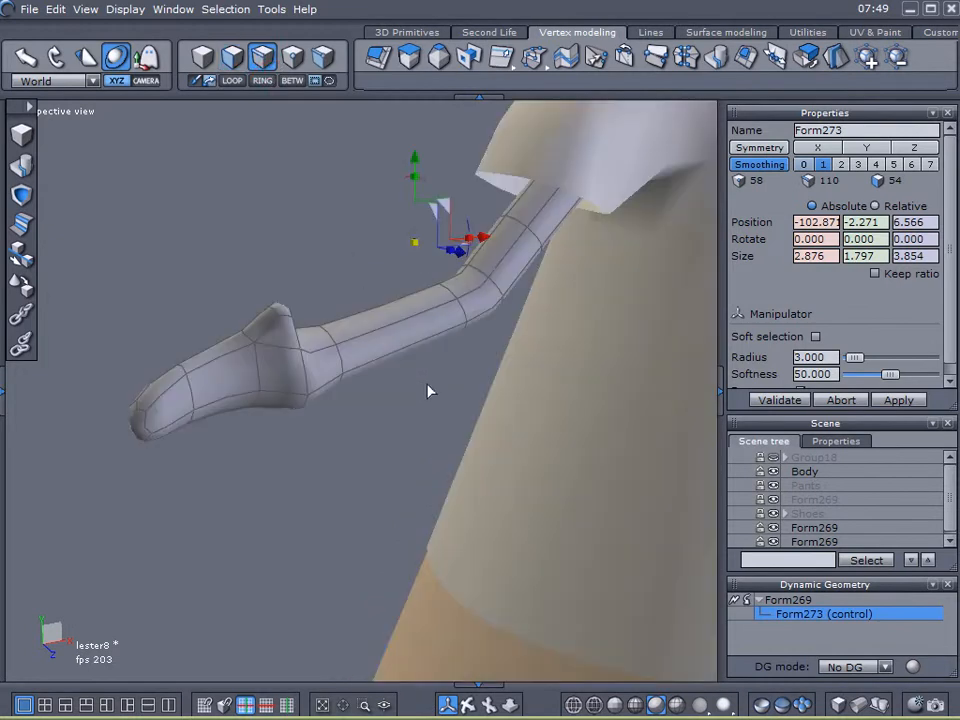
left_click(255, 380, "shift")
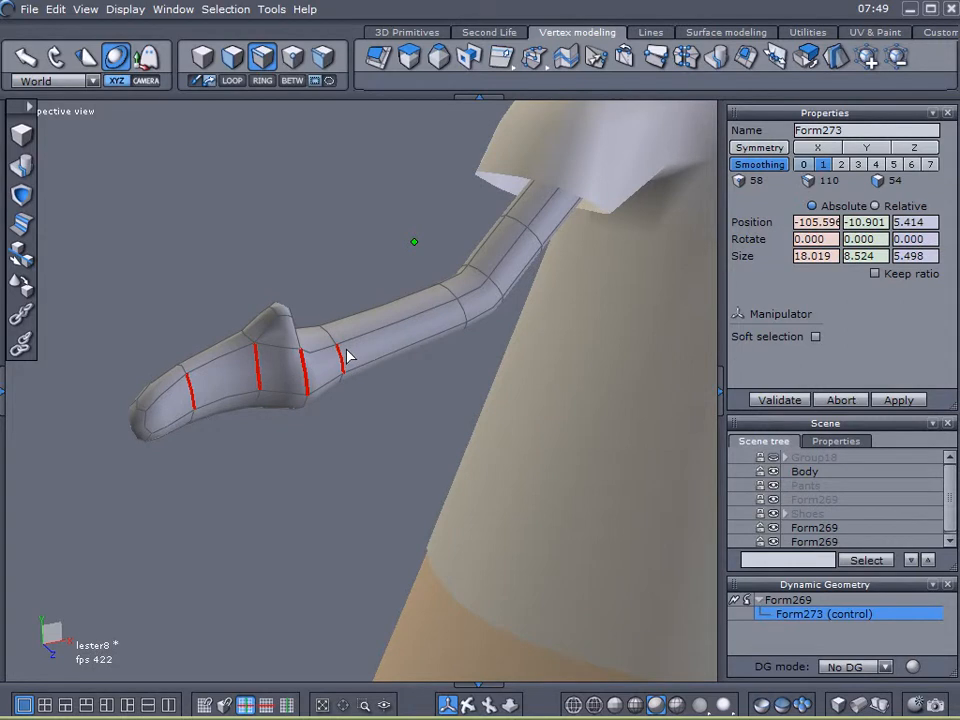
left_click(234, 83)
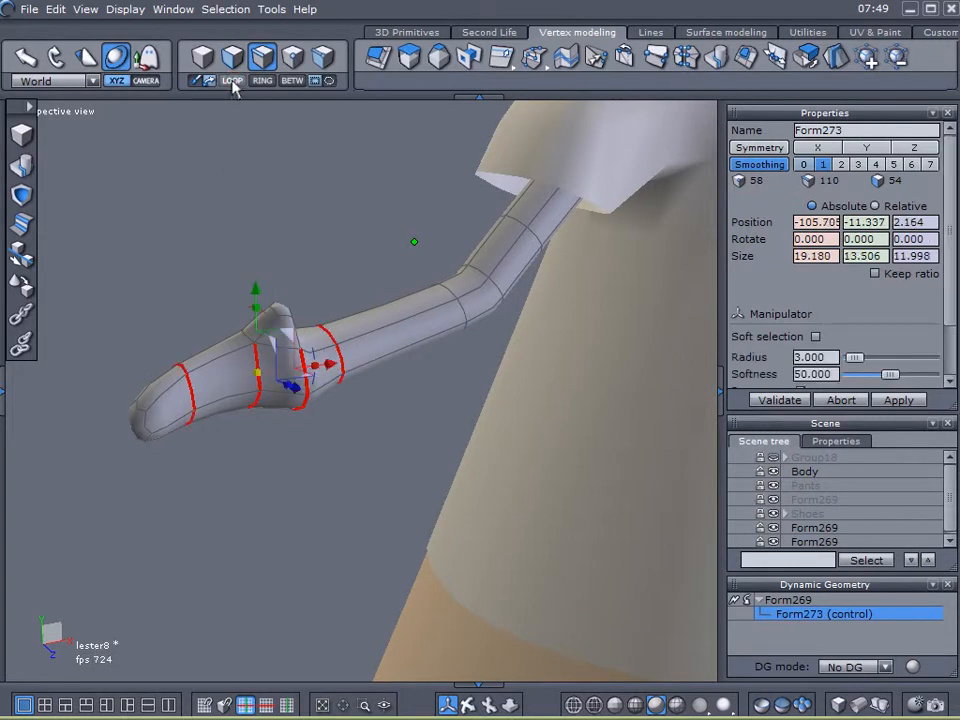
left_click(225, 9)
left_click(315, 317)
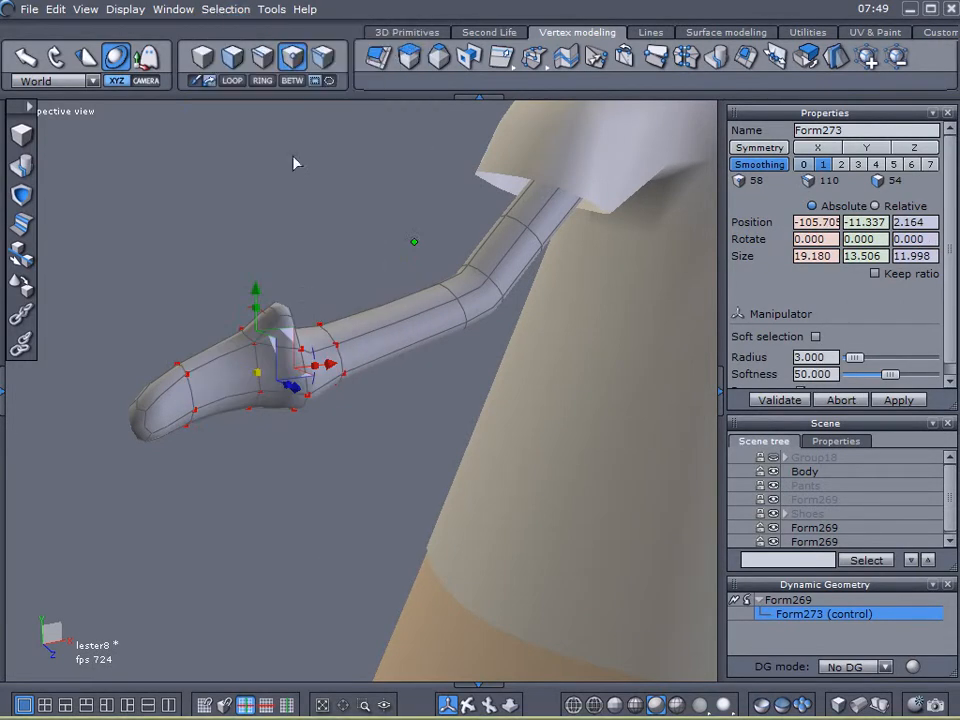
left_click(249, 15)
left_click(310, 302)
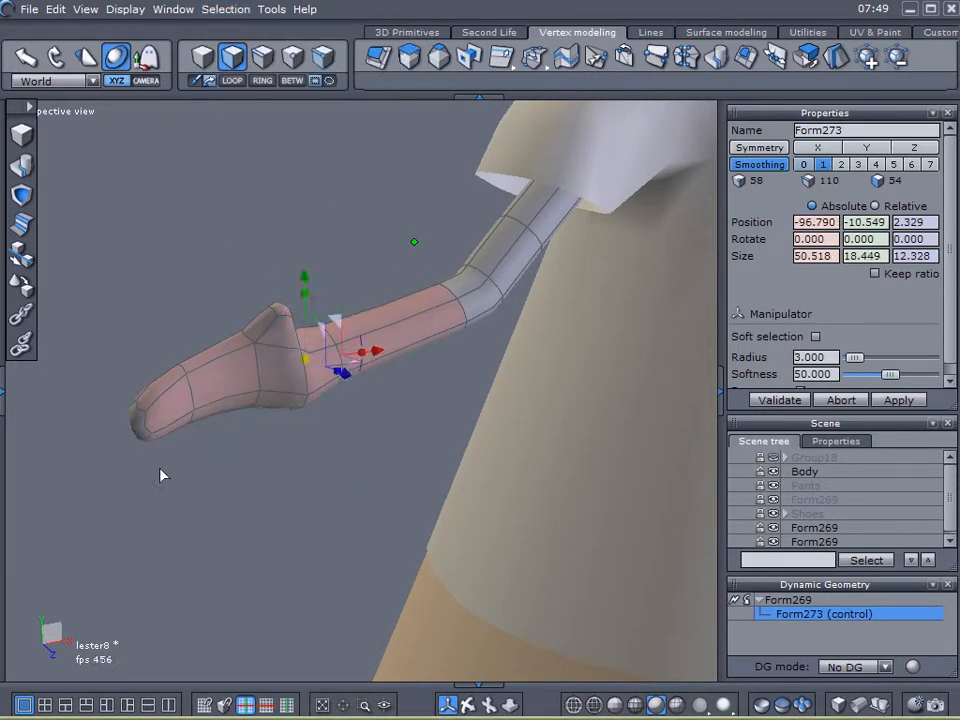
Rotate the forearm and hand faces about 90 degrees around Y to point forward, and move them to about X -80.9, Z 28.5.
right_click_drag(85, 548, 488, 503)
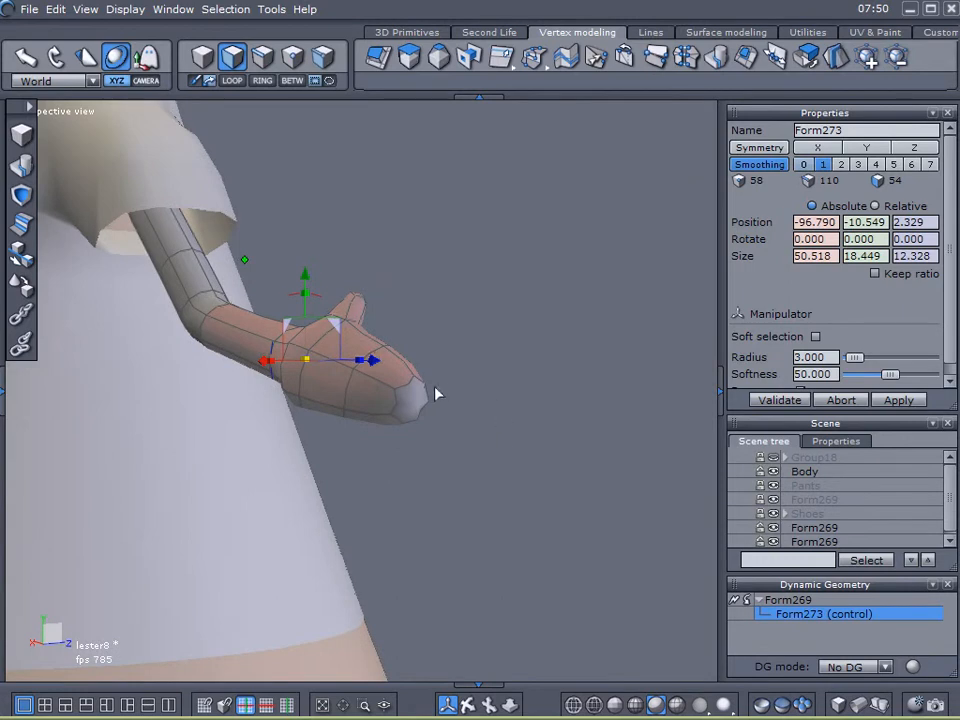
right_click_drag(418, 436, 222, 616)
left_click_drag(358, 405, 435, 274)
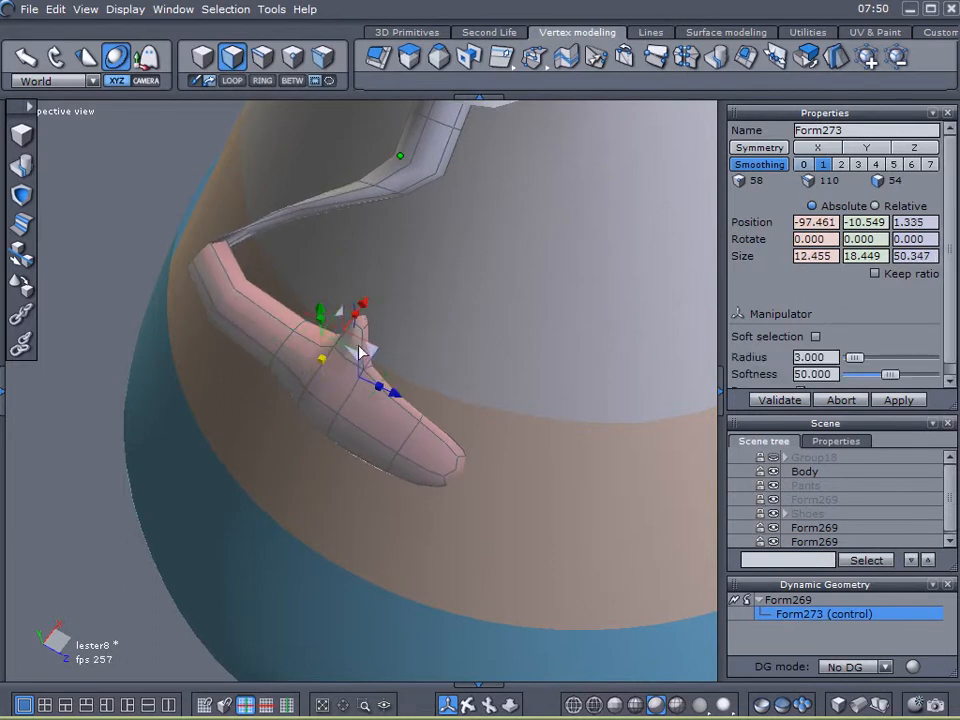
left_click_drag(369, 352, 624, 343)
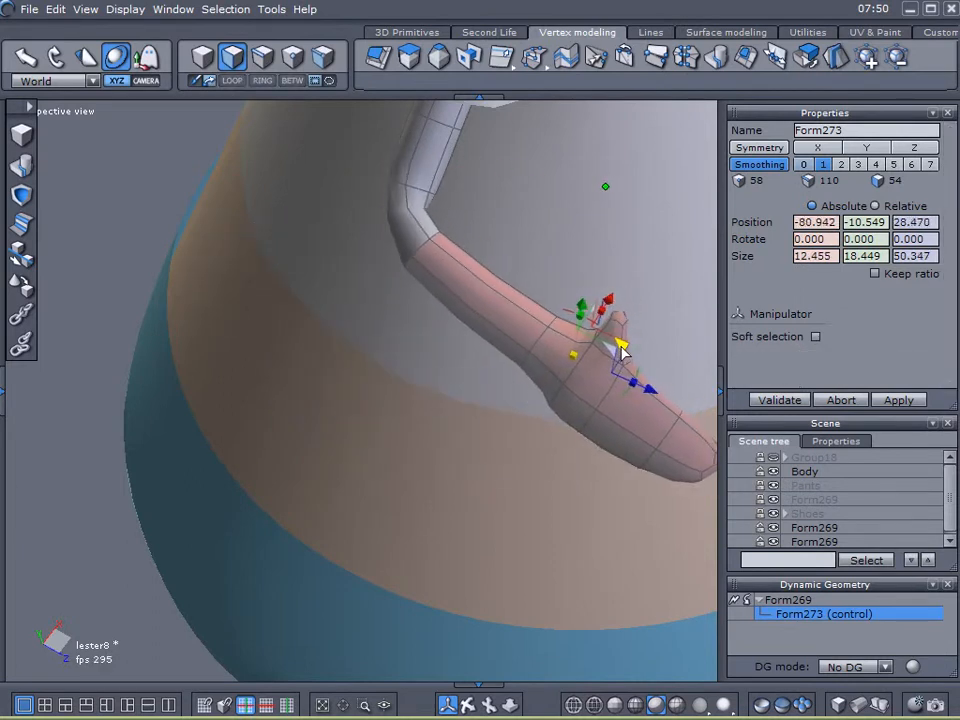
Tilt the forearm and hand slightly and nudge them to about X -74.5, Y -10.3, Z 32.8.
right_click_drag(398, 381, 640, 480)
mouse_move(446, 347)
left_mouse_down()
mouse_move(456, 343)
mouse_move(449, 351)
left_mouse_up()
right_click_drag(243, 357, 386, 372)
mouse_move(420, 466)
left_mouse_down()
mouse_move(394, 440)
mouse_move(425, 462)
left_mouse_up()
right_click_drag(434, 477, 402, 521)
left_click_drag(396, 502, 428, 516)
right_click_drag(409, 550, 422, 483)
Select the edge loop where the forearm meets the elbow and move it to about X -76.2, Y -7.3, Z 6.6.
left_click(268, 58)
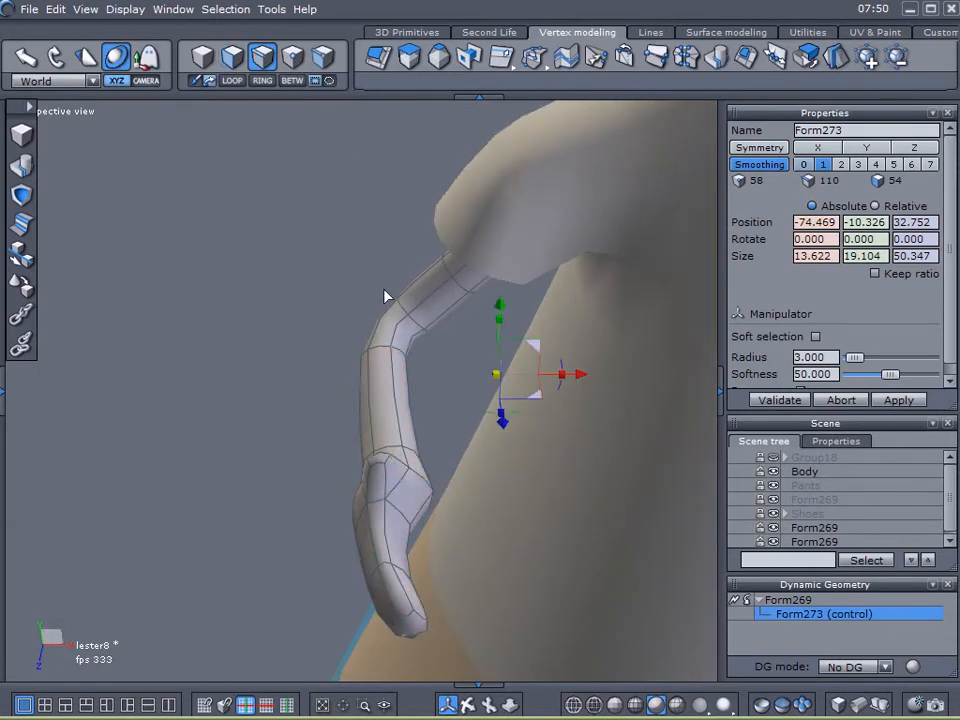
left_click(385, 352)
left_click(232, 80)
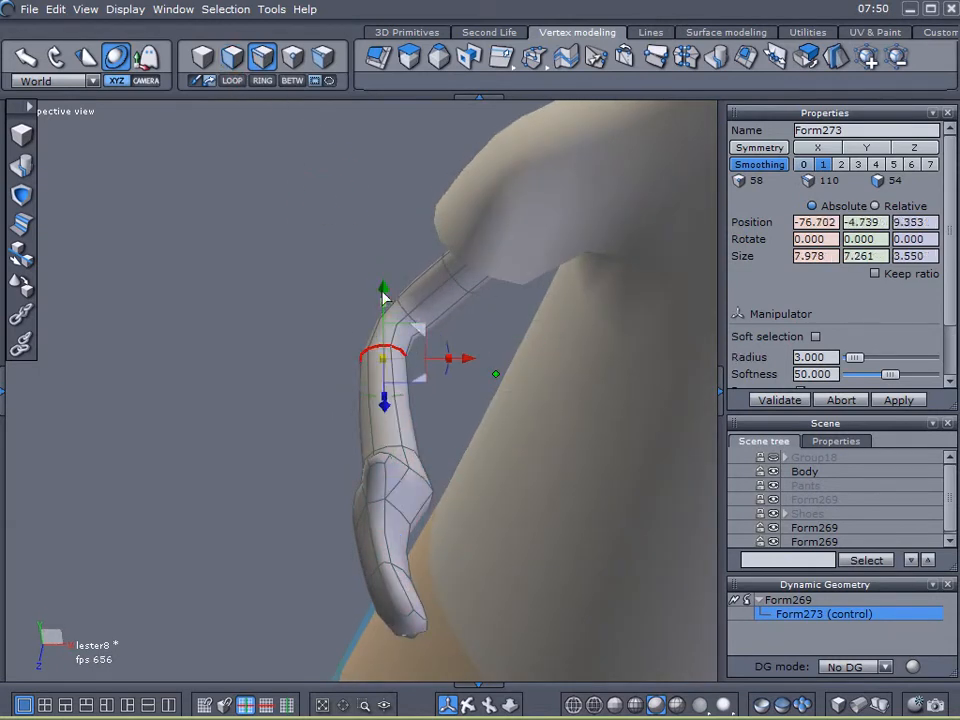
right_click_drag(439, 422, 500, 480)
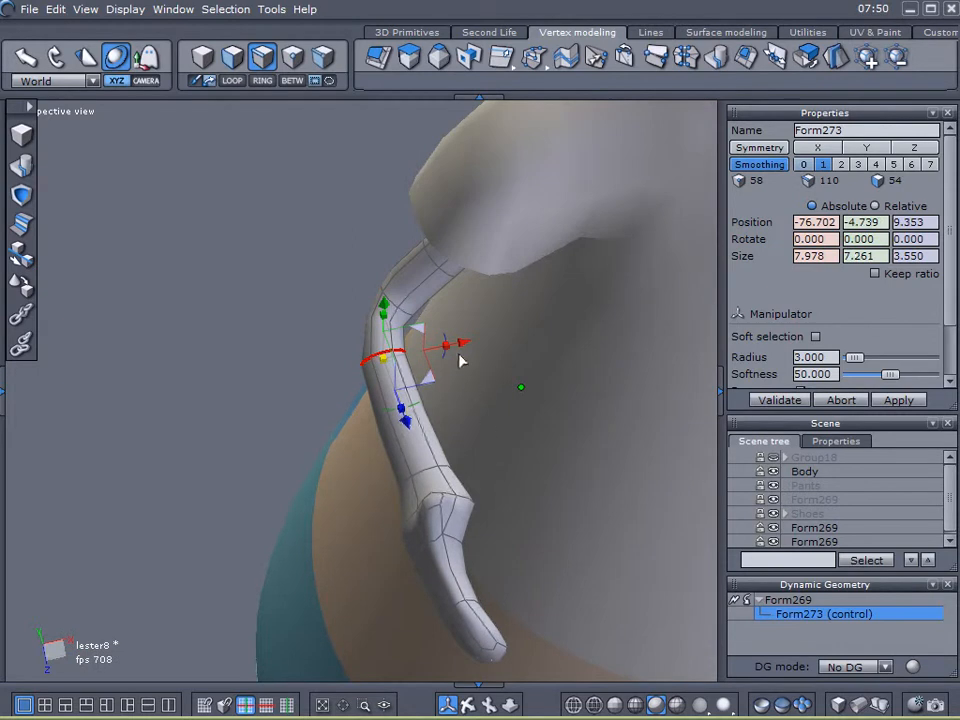
left_click_drag(415, 410, 430, 372)
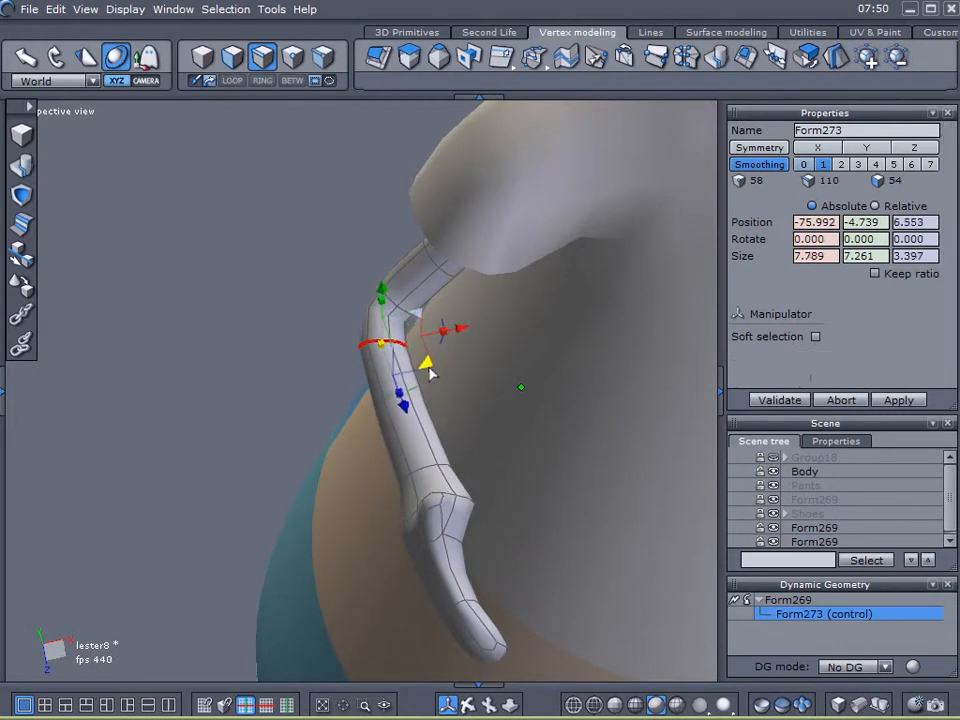
right_click_drag(430, 372, 484, 390)
left_click_drag(463, 334, 458, 338)
right_click_drag(453, 338, 339, 287)
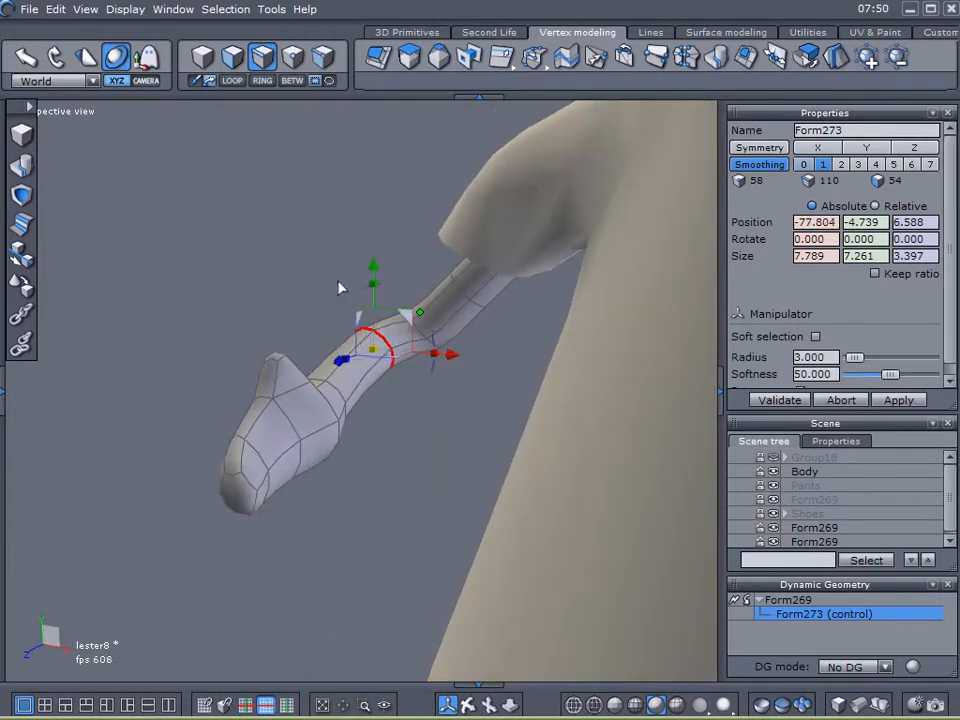
left_click_drag(409, 317, 419, 334)
right_click_drag(358, 471, 551, 402)
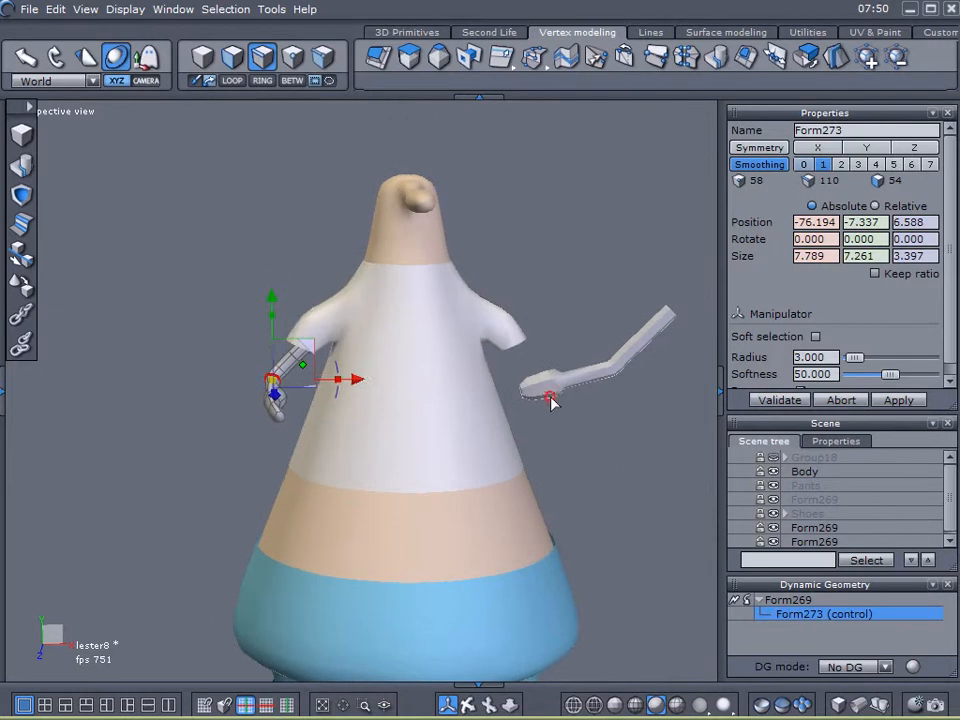
Select the opposite arm, turn it 180 degrees around the vertical axis, and move it to about X 59.0 beneath the sleeve.
left_click(551, 386)
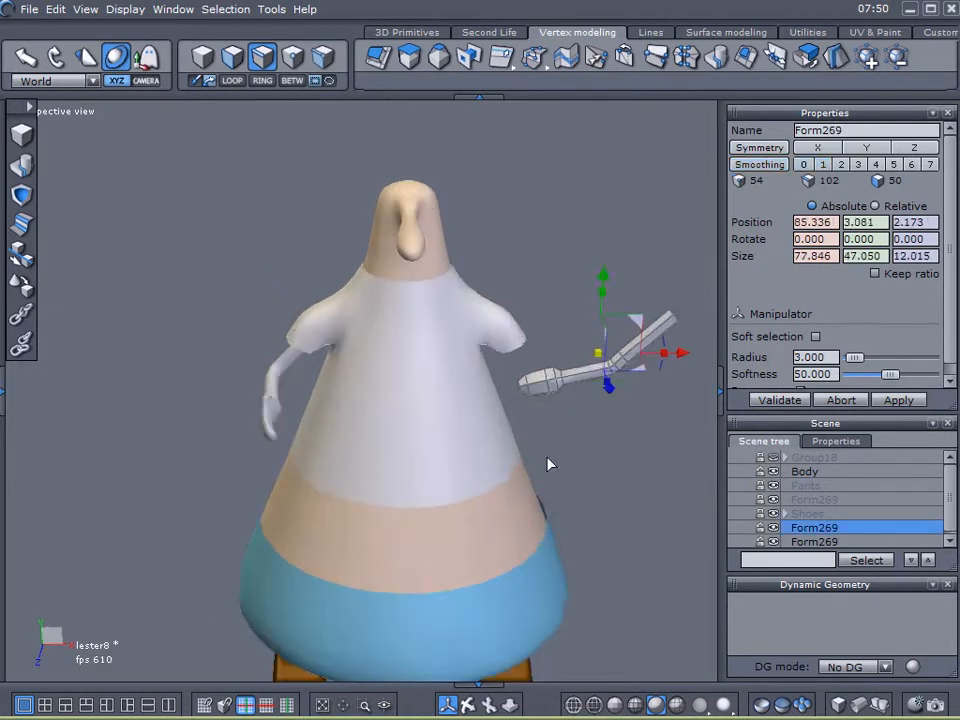
scroll(555, 400, "up", 3)
middle_click_drag(555, 405, 521, 426)
right_click_drag(521, 426, 480, 431)
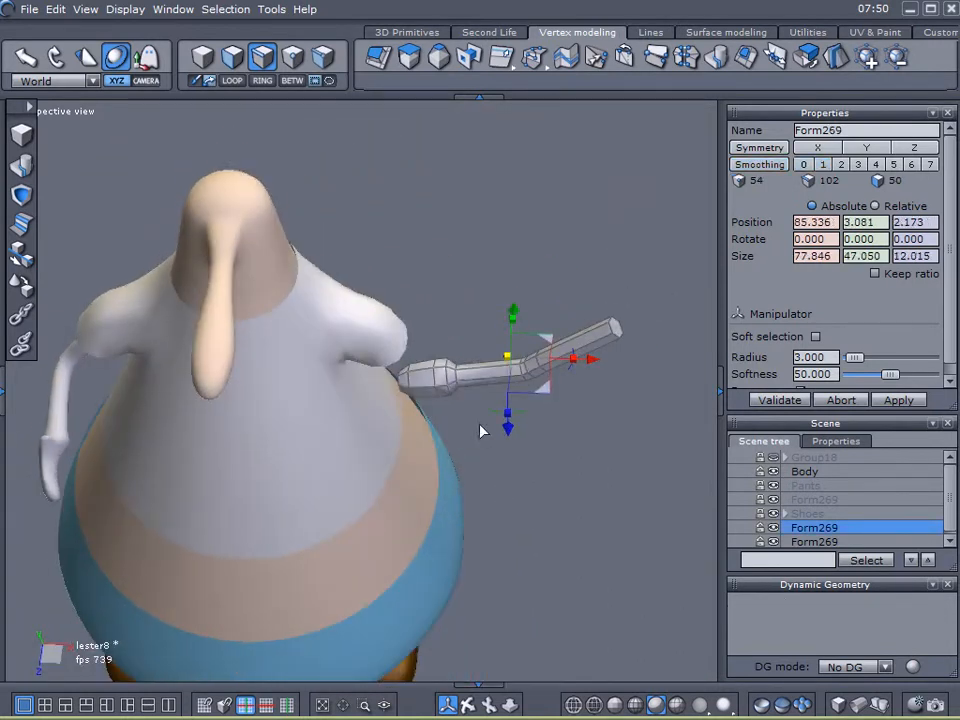
left_click_drag(493, 418, 488, 201)
right_click_drag(377, 523, 397, 328)
left_click_drag(612, 368, 546, 360)
right_click_drag(546, 360, 402, 384)
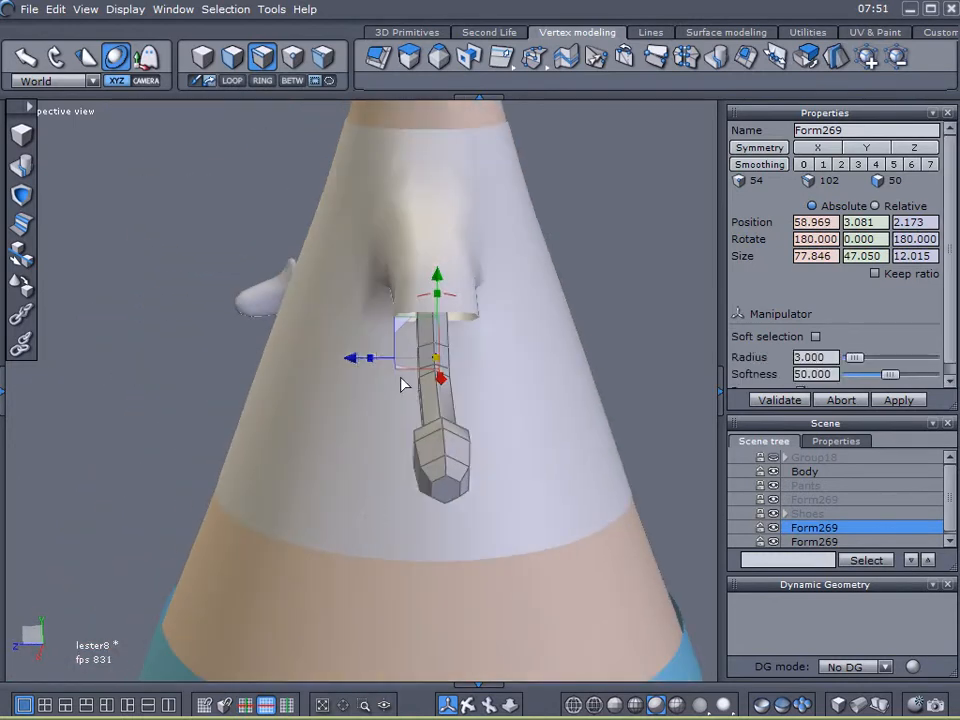
Rotate the opposite arm to about X 133.0, Y 33.4, Z 180 degrees so it angles forward from the sleeve.
left_click_drag(425, 303, 405, 418)
mouse_move(405, 418)
right_mouse_down()
mouse_move(415, 468)
mouse_move(397, 398)
right_mouse_up()
left_click_drag(375, 378, 323, 362)
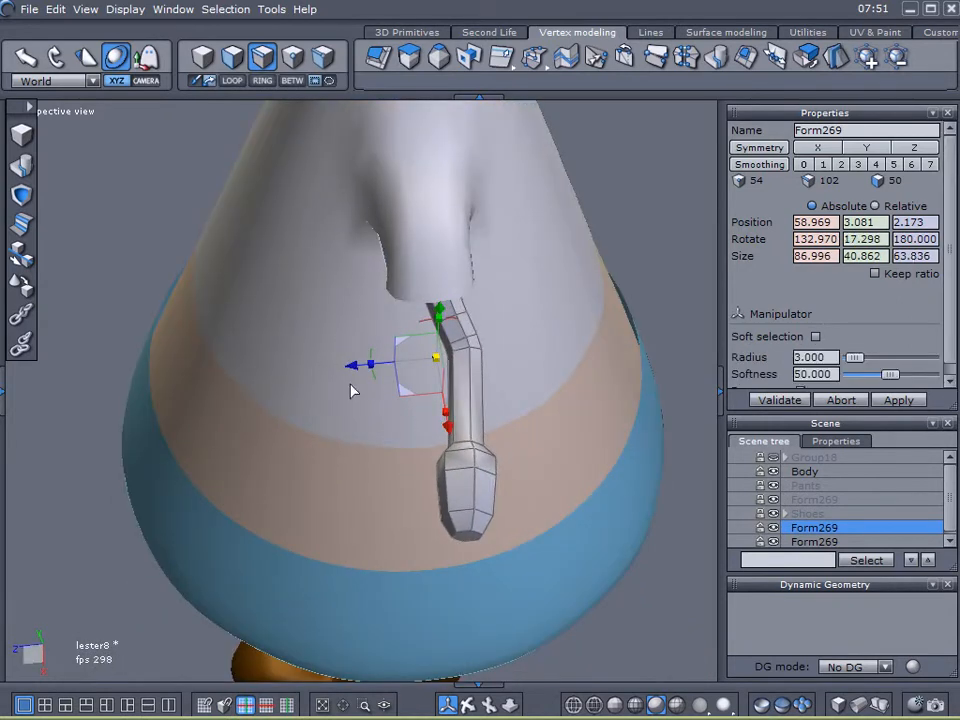
left_click_drag(377, 383, 317, 366)
Move the opposite arm to about Y 7.3, Z 10.0 inside the sleeve and apply smoothing level 1.
right_click_drag(317, 366, 486, 229)
left_click_drag(406, 279, 401, 276)
right_click_drag(300, 294, 433, 300)
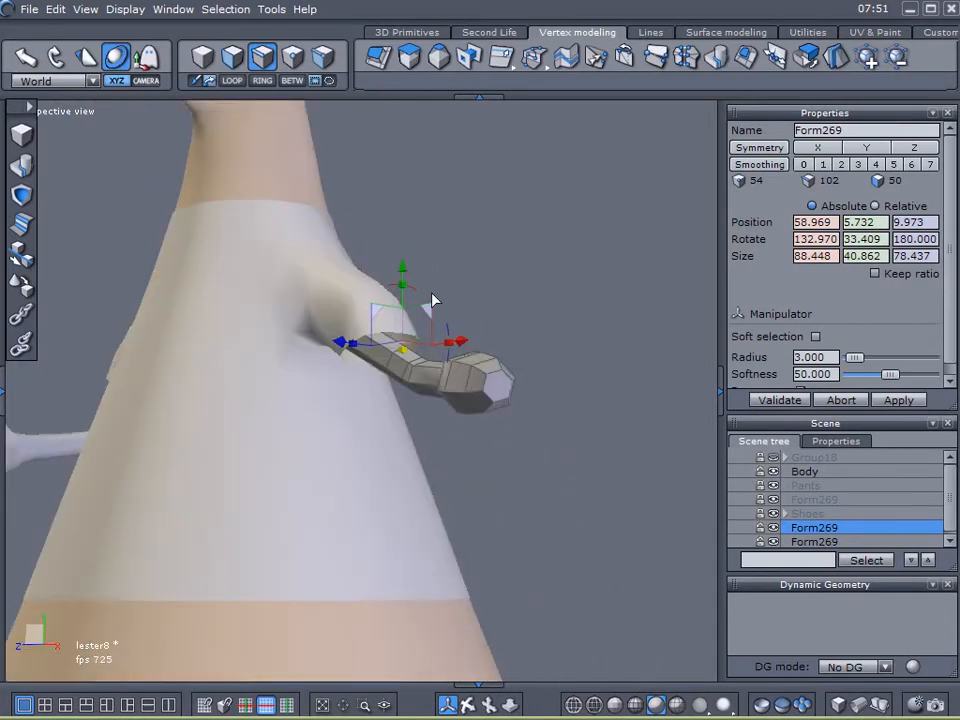
left_click_drag(401, 270, 401, 260)
right_click_drag(401, 260, 193, 160)
left_click(95, 84)
left_click(95, 84)
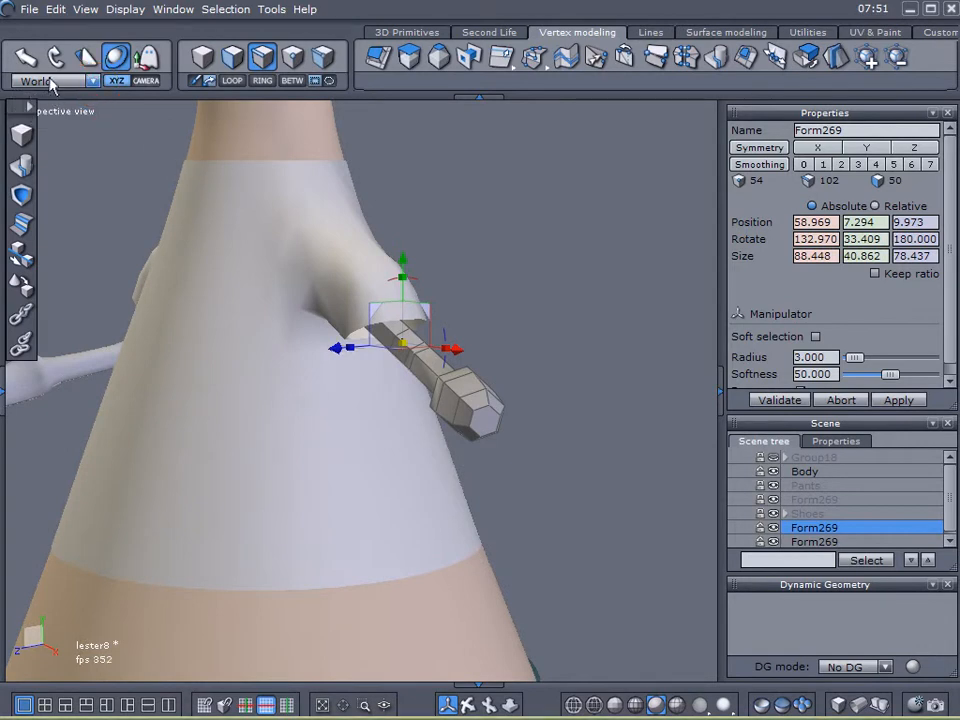
right_click_drag(325, 387, 547, 366)
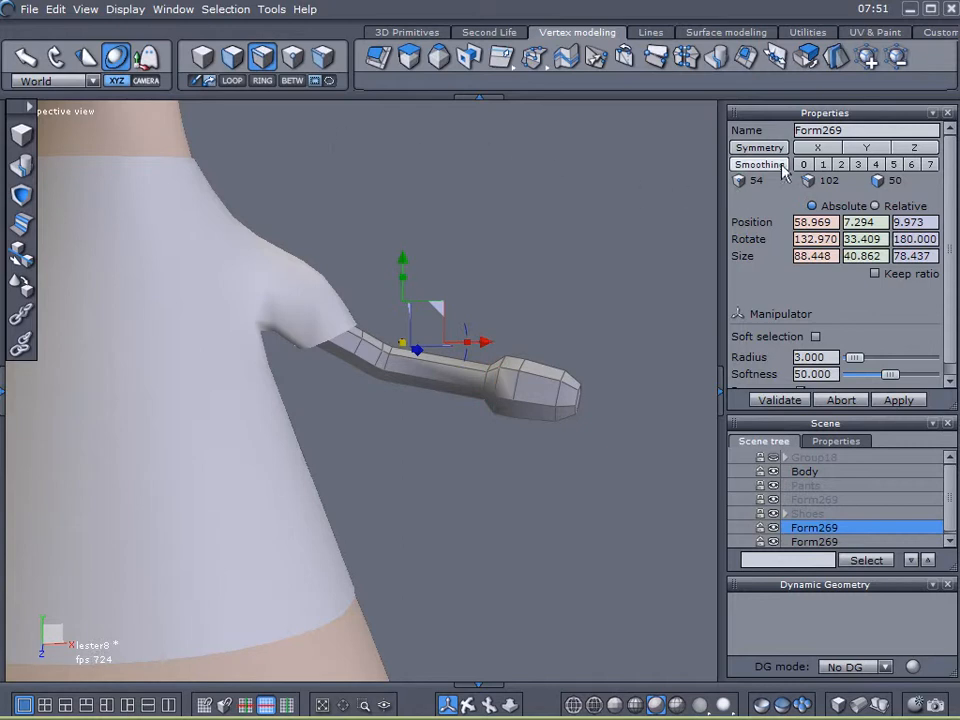
left_click(824, 165)
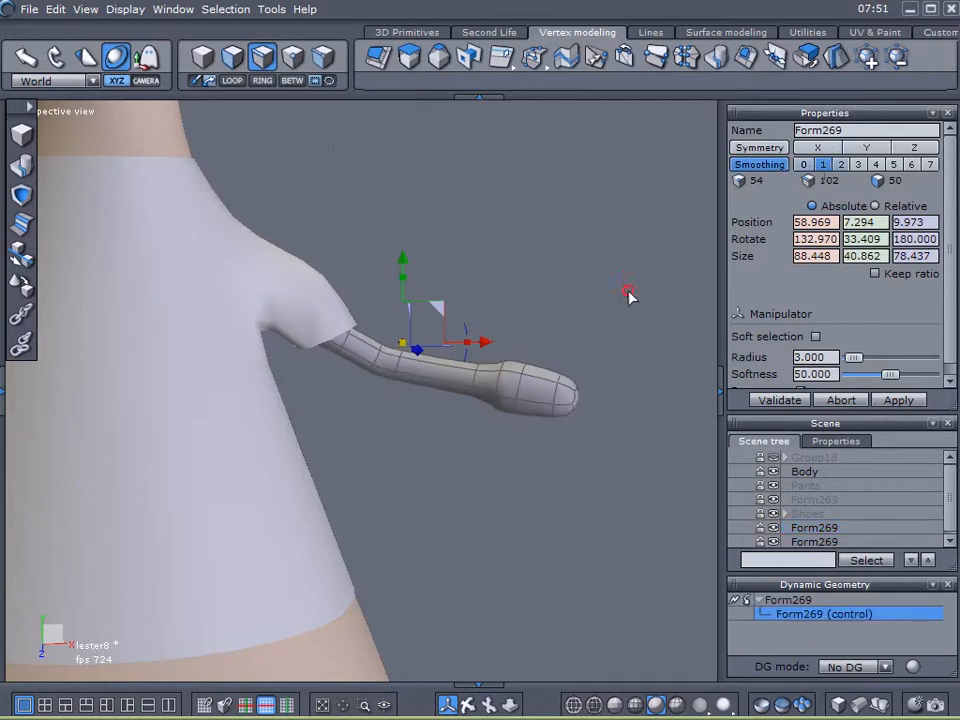
Select the end face of the opposite arm's hand and extend it to about X 103.5, Y -6.9.
right_click_drag(628, 292, 585, 272)
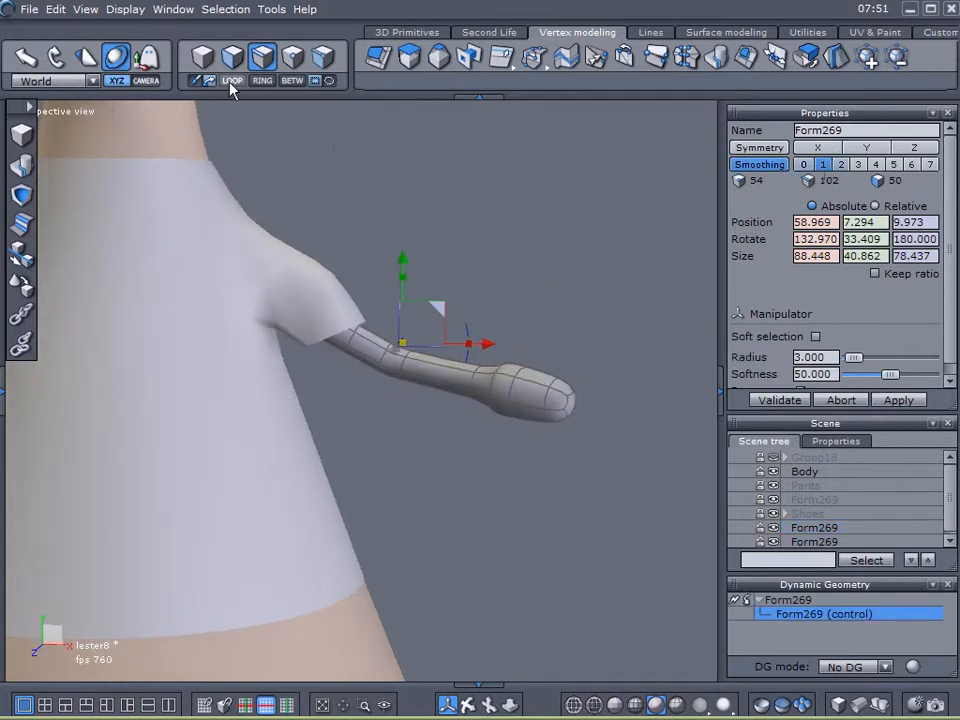
left_click(570, 405)
left_click_drag(655, 407, 675, 410)
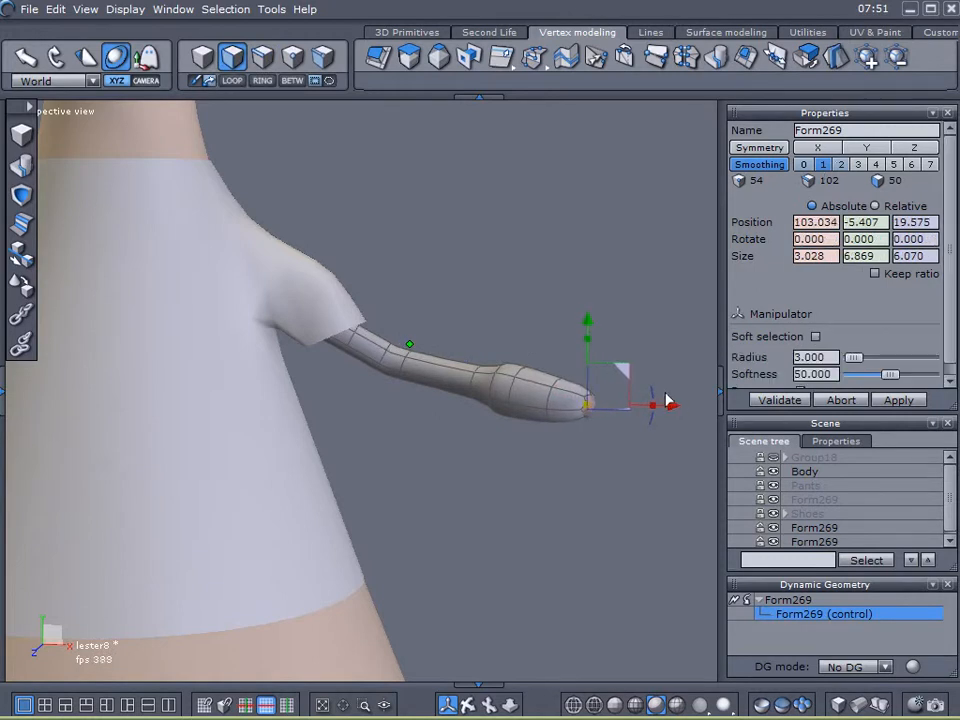
left_click_drag(624, 369, 632, 378)
right_click_drag(610, 340, 466, 432)
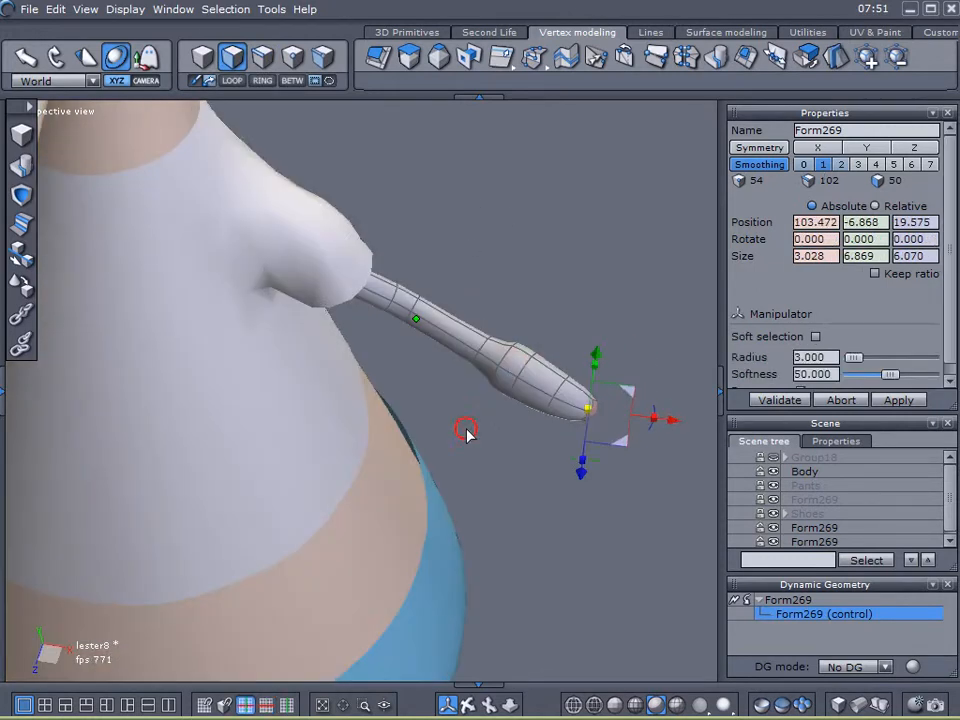
Sweep a thumb upward from the face at the base of the opposite arm's hand and validate it.
left_click(378, 56)
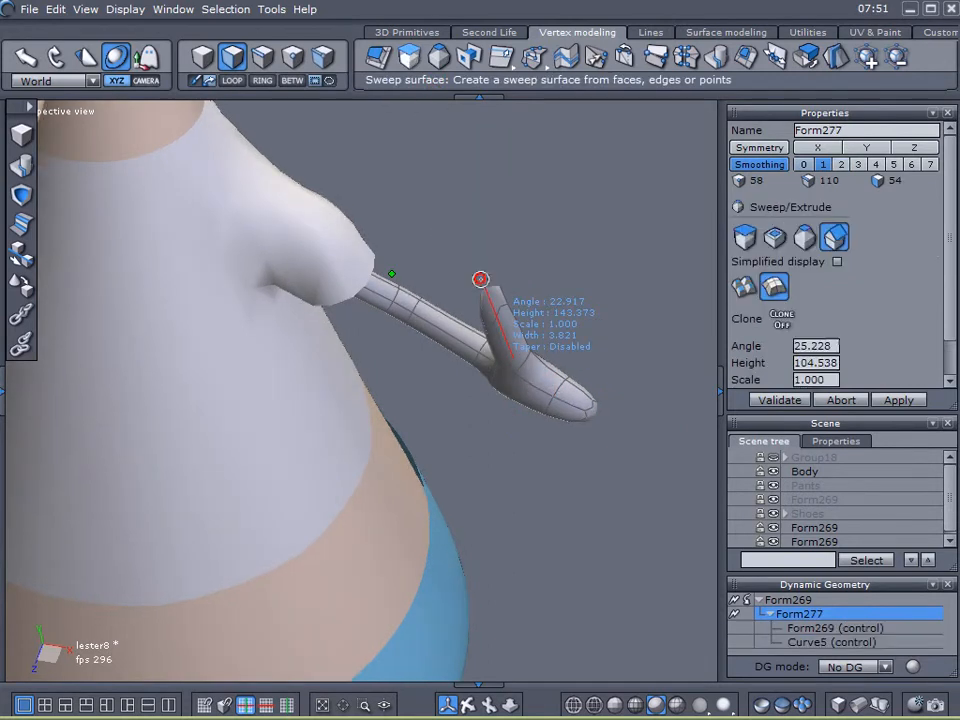
left_click(508, 343)
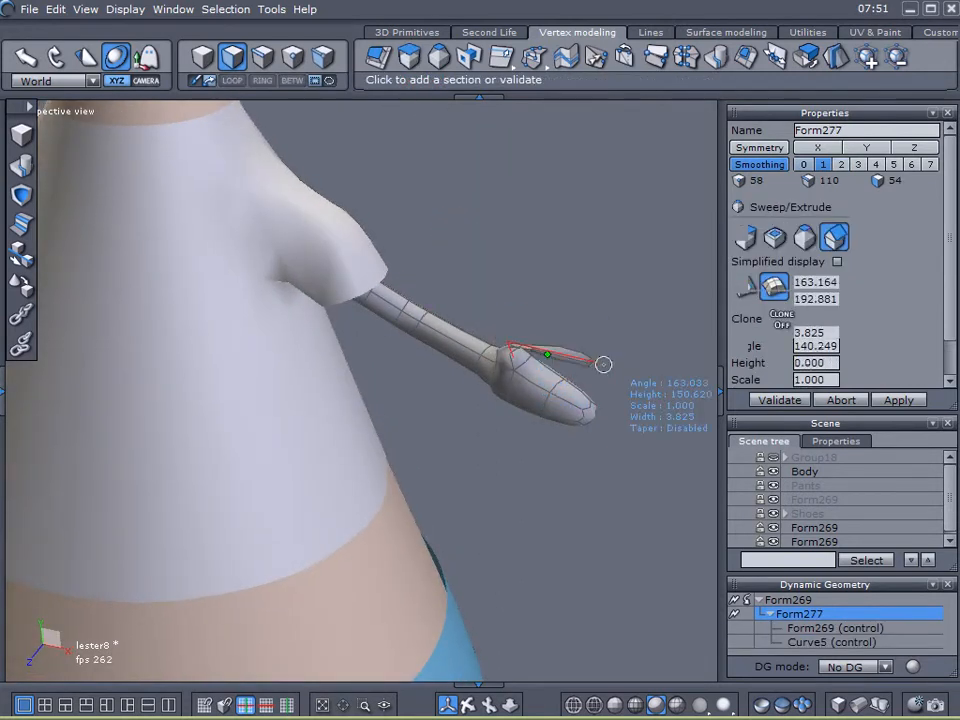
left_click(778, 400)
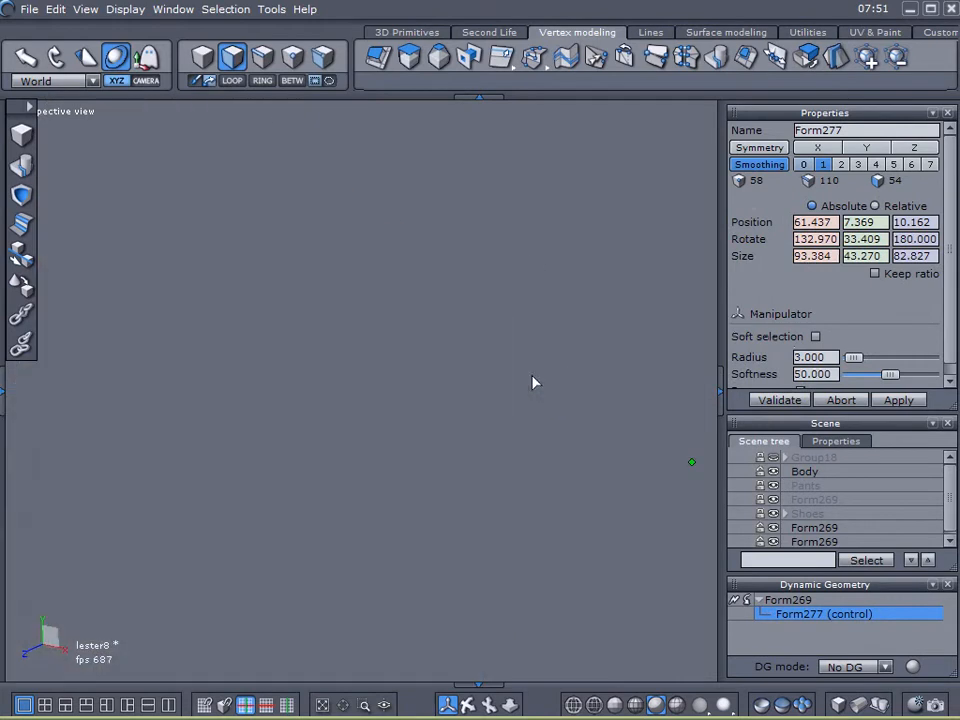
Select two sets of cross-section edges on one side of the palm and move them to about Z 13.7.
right_click_drag(492, 463, 580, 352)
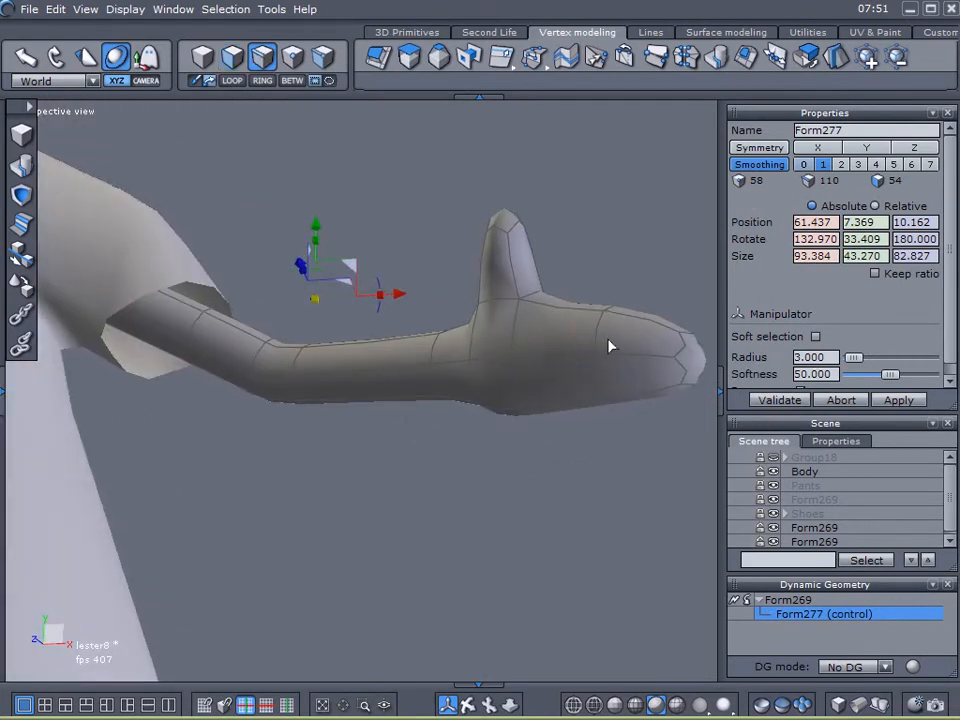
left_click(601, 334)
left_click(515, 345, "shift")
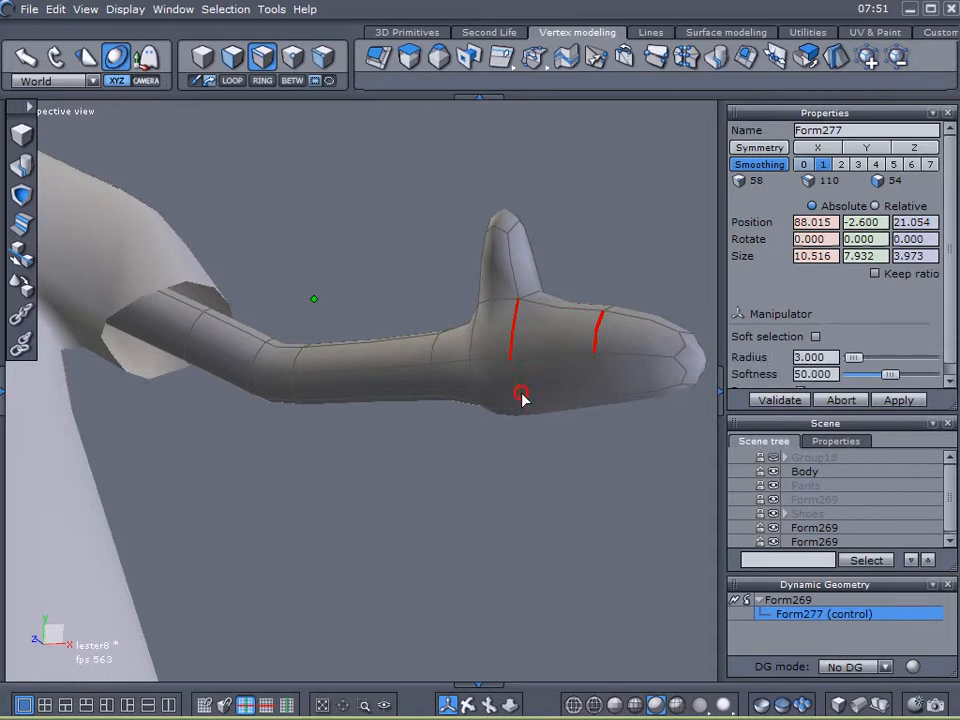
right_click_drag(628, 381, 354, 572)
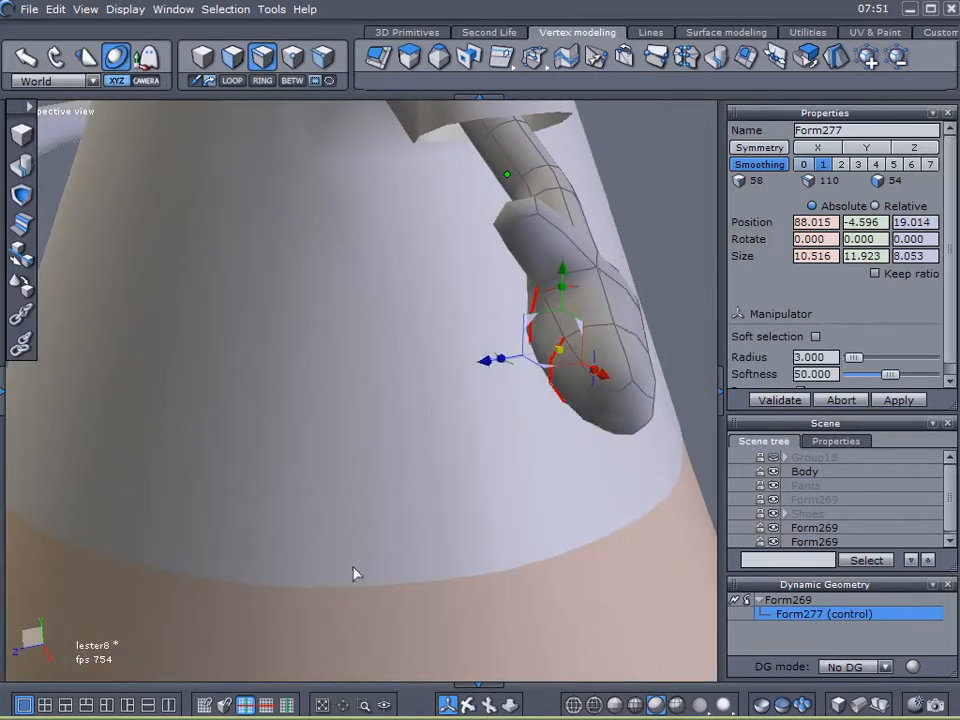
left_click_drag(491, 372, 530, 368)
right_click_drag(478, 411, 325, 117)
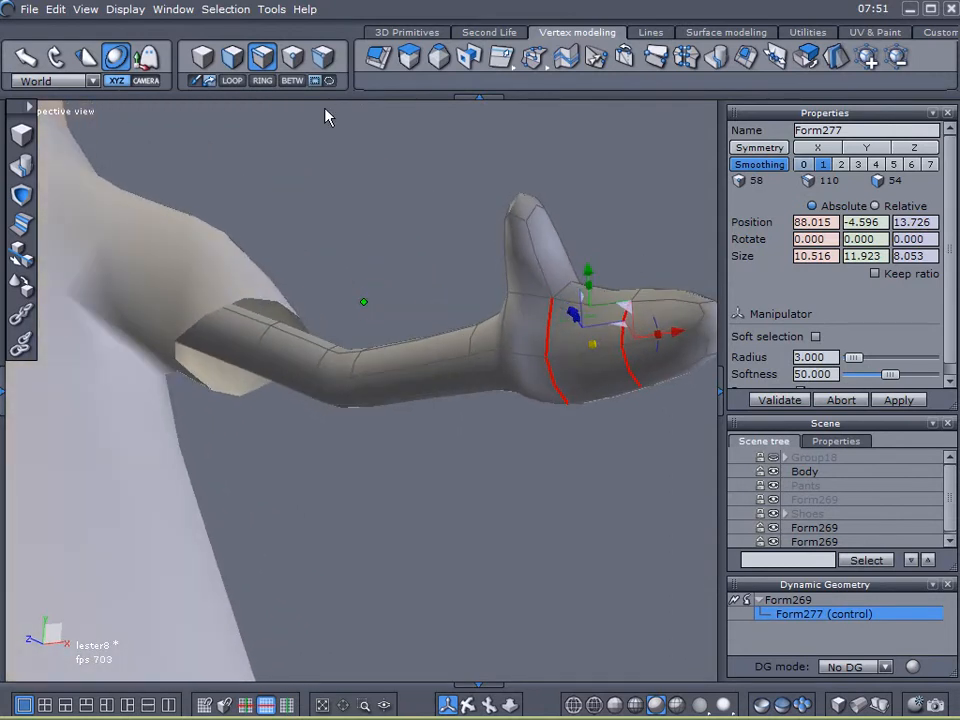
Select the thumb's tip face and move it to about X 83.8, Y 7.1, Z 19.4 to shorten the thumb.
left_click(221, 63)
left_click(521, 211)
right_click_drag(376, 350, 251, 395)
left_click_drag(491, 178, 516, 207)
right_click_drag(521, 211, 547, 290)
left_click(547, 240)
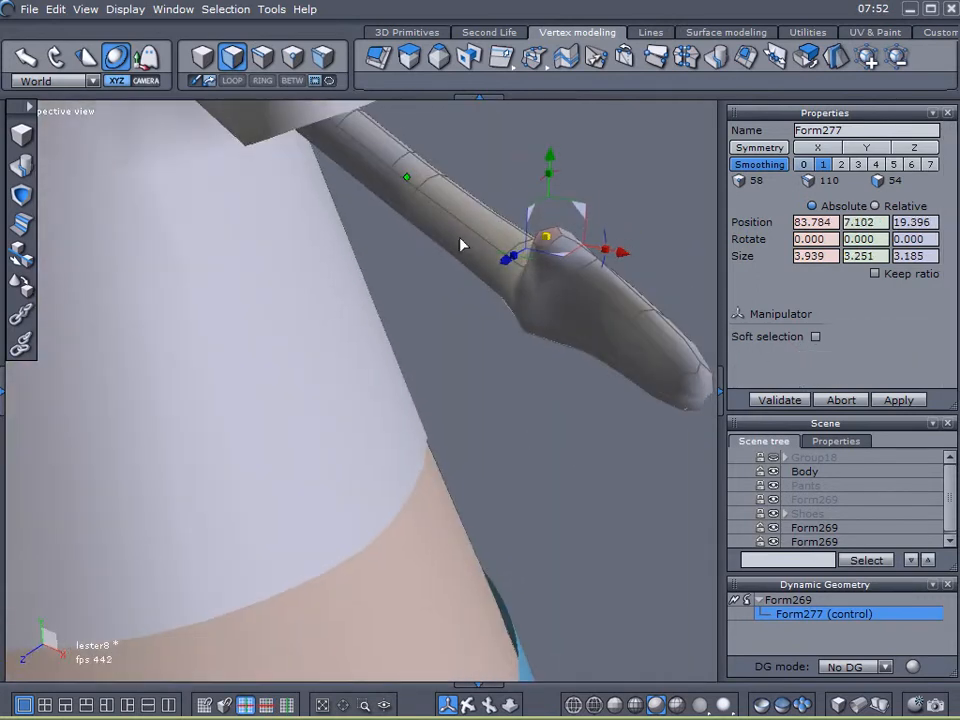
right_click_drag(469, 336, 583, 235)
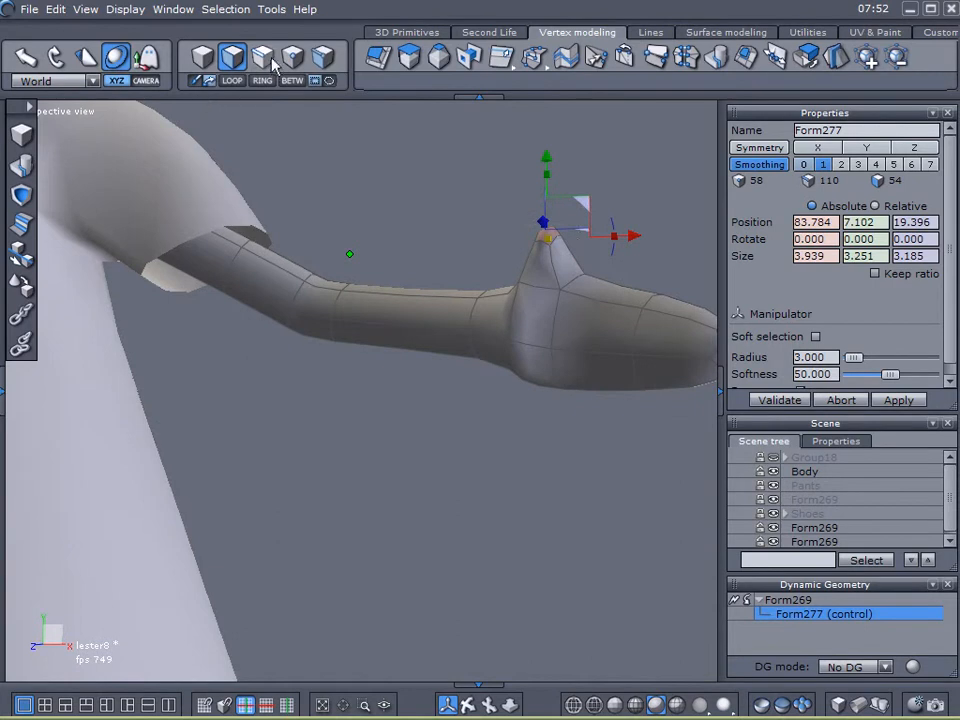
Select the cross-section edges at the middle of the hand and move them to about X 94.5, Z 14.4.
left_click(638, 379)
right_click_drag(601, 457, 506, 479)
left_click_drag(576, 368, 584, 368)
right_click_drag(590, 373, 262, 275)
right_click_drag(457, 365, 433, 336)
left_click(243, 82)
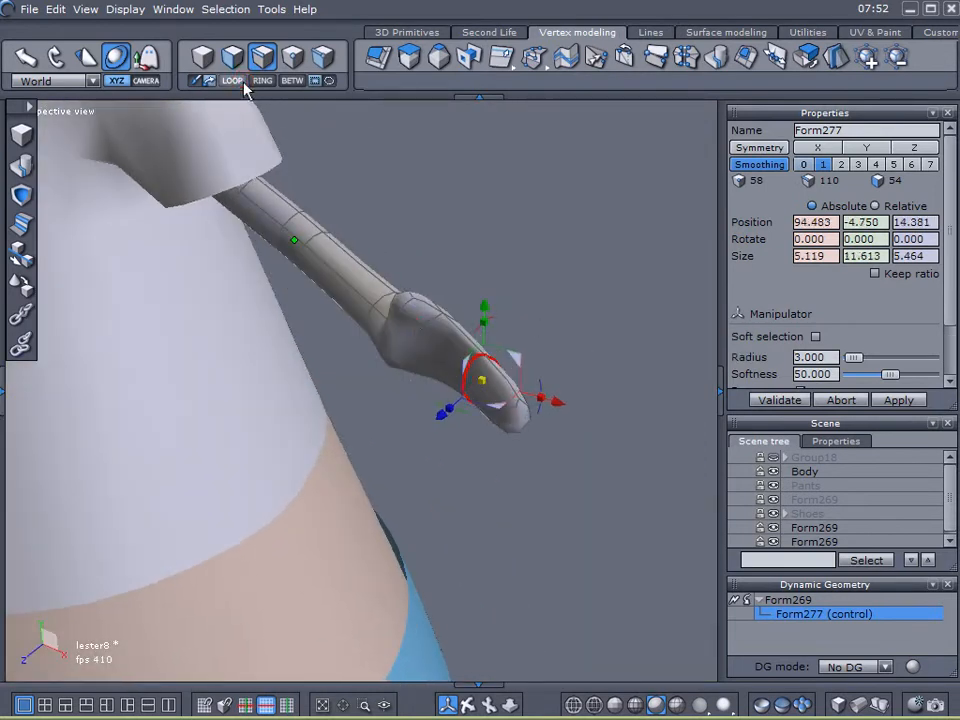
Add the edges around the hand's fingertip end to the current edge selection, undoing any mistaken pick.
scroll(516, 444, "up", 4)
scroll(514, 443, "down", 2)
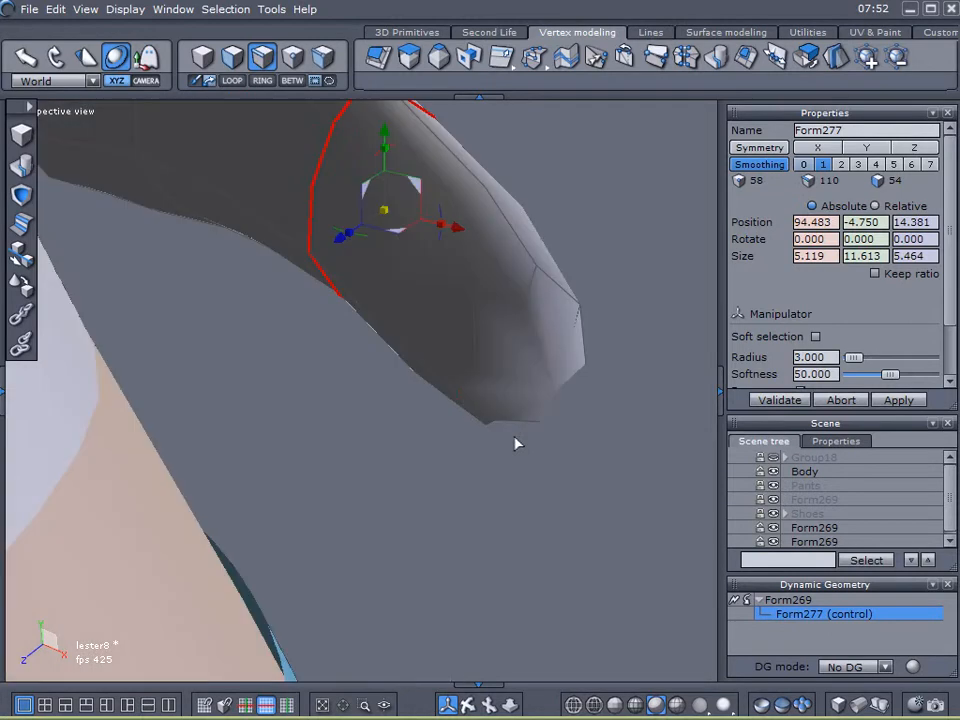
left_click(531, 316, "shift")
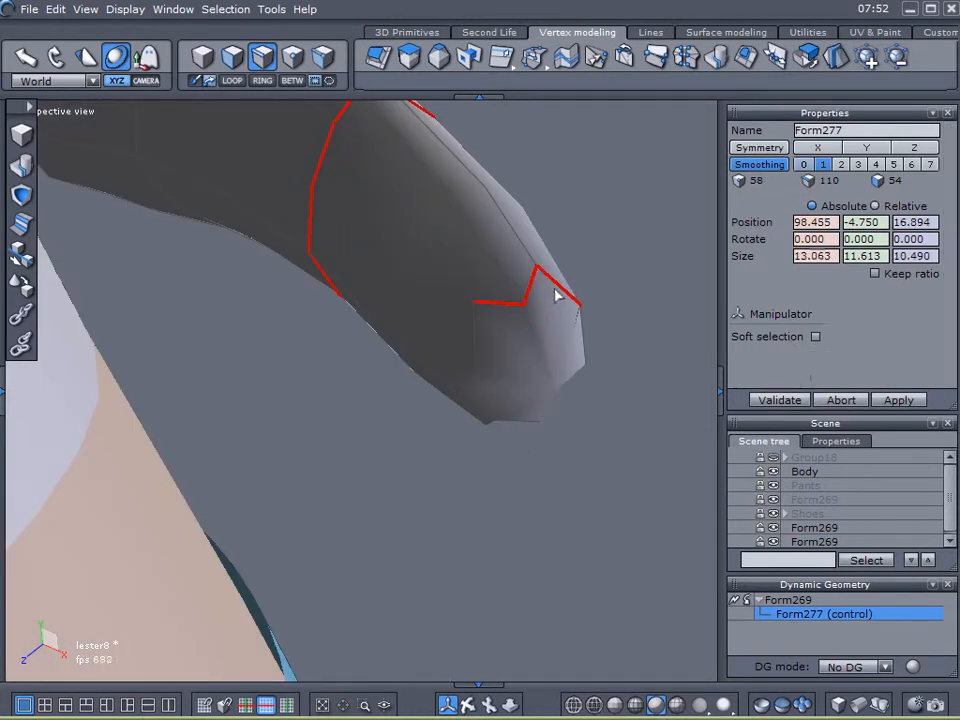
middle_click_drag(611, 465, 484, 324)
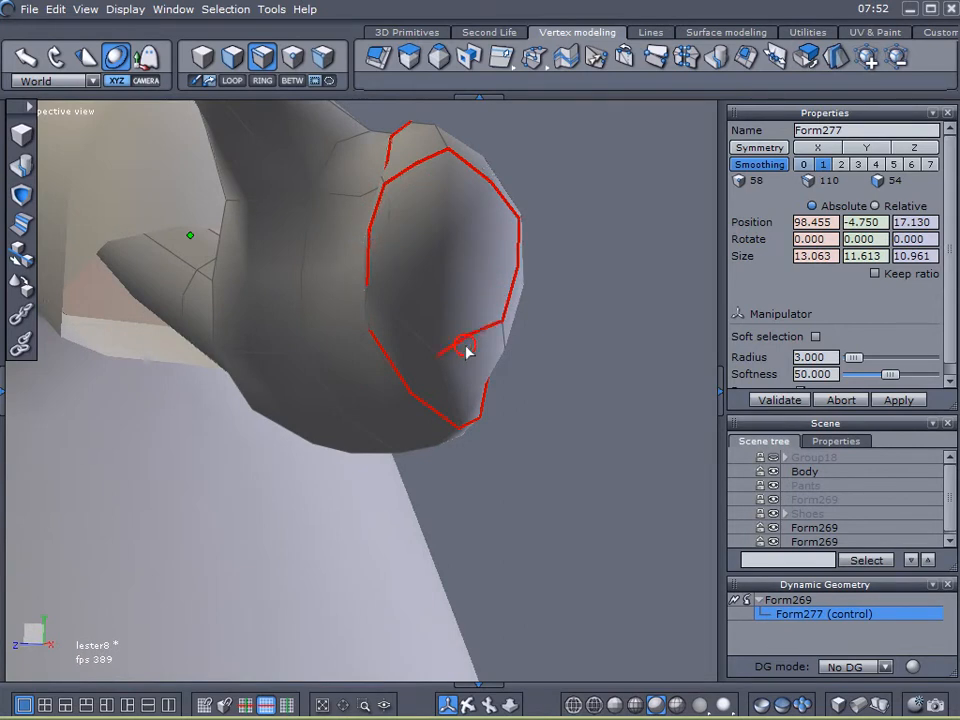
left_click(238, 386)
key("ctrl+z")
middle_click_drag(361, 369, 486, 516)
mouse_move(470, 428)
right_mouse_down()
mouse_move(470, 401)
mouse_move(471, 414)
right_mouse_up()
scroll(475, 414, "down", 5)
scroll(475, 405, "up", 3)
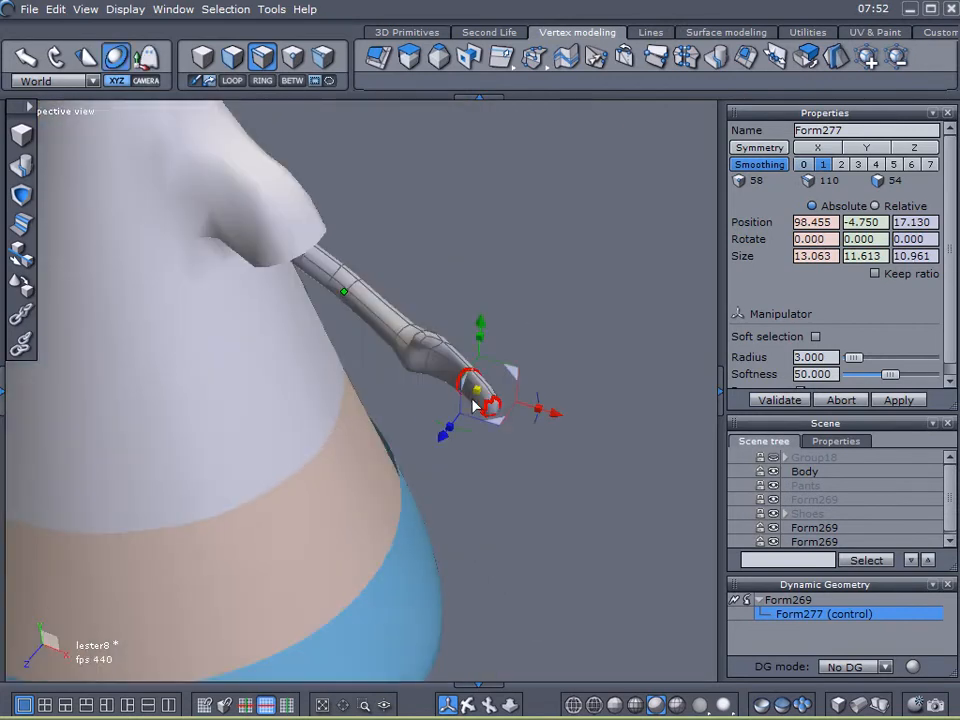
Curl the selected finger edges inward around Y and shift them to about X 93.8, Z 18.8.
middle_click_drag(463, 461, 468, 502)
scroll(485, 442, "up", 3)
mouse_move(456, 396)
left_mouse_down()
mouse_move(383, 393)
mouse_move(450, 405)
mouse_move(444, 390)
left_mouse_up()
Add the palm and wrist edge loops, convert the selection to forearm and hand faces, and include the thumb faces.
middle_click_drag(333, 224, 586, 336)
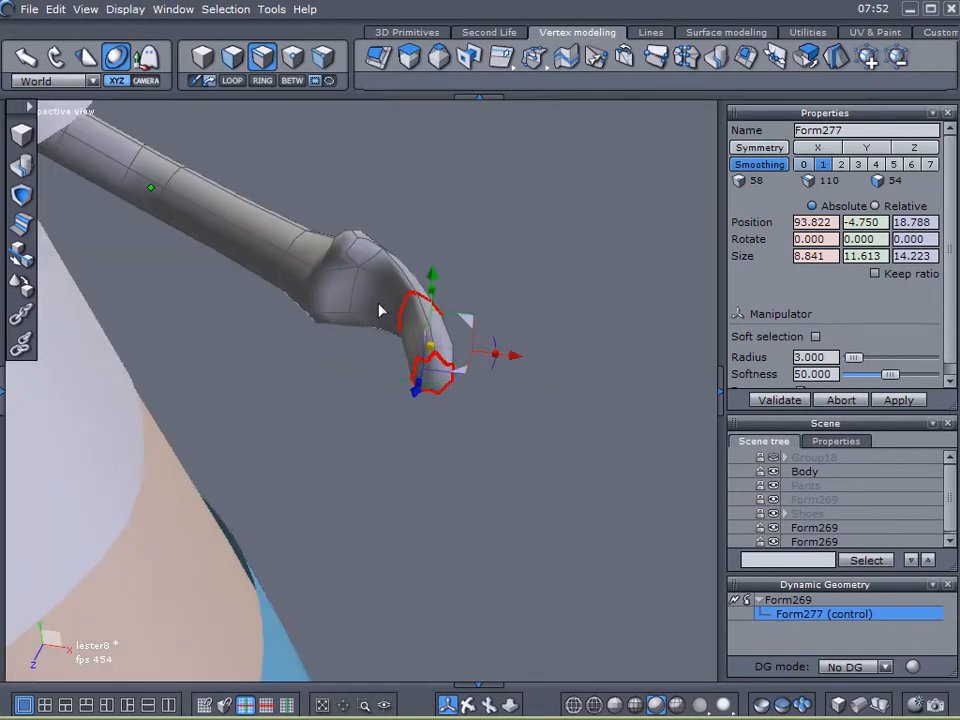
left_click(357, 296, "shift")
left_click(297, 245, "shift")
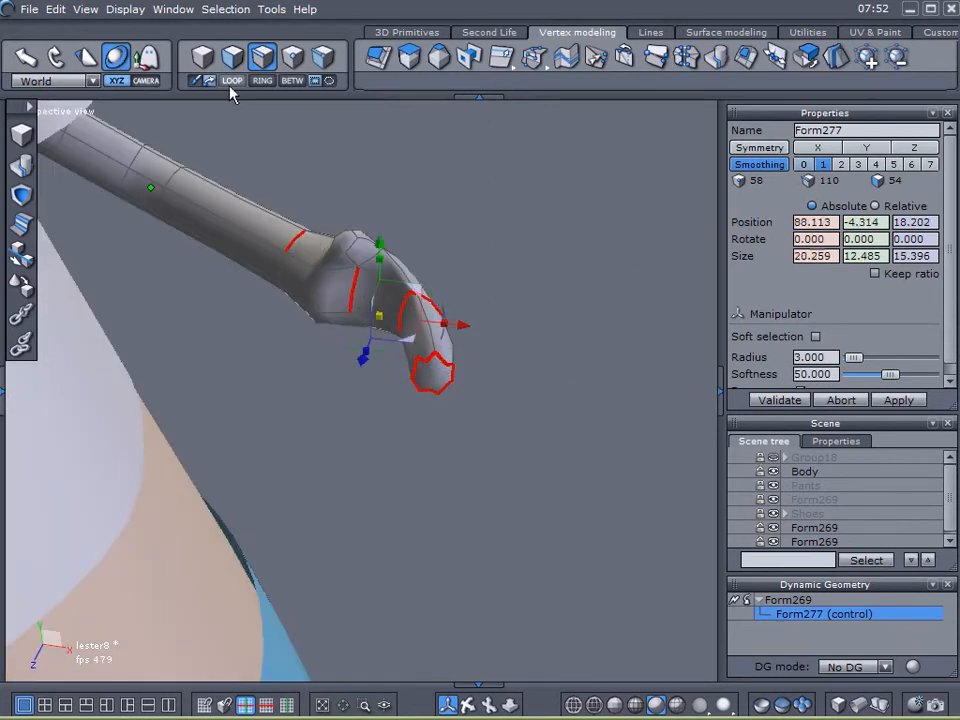
left_click(230, 81)
left_click(366, 264, "shift")
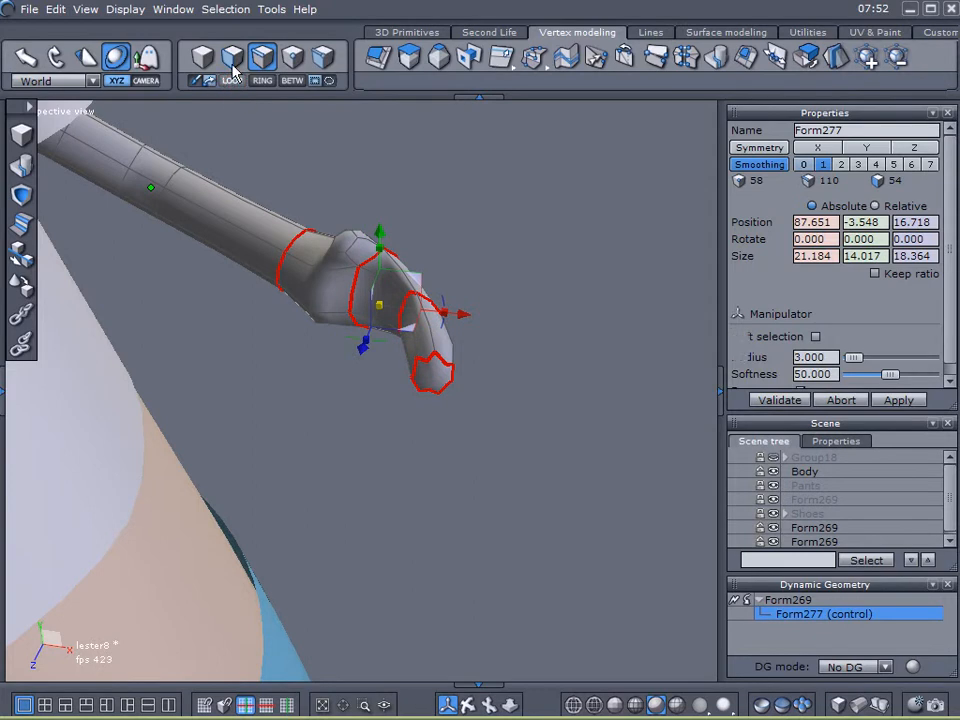
left_click(224, 10)
left_click(312, 304)
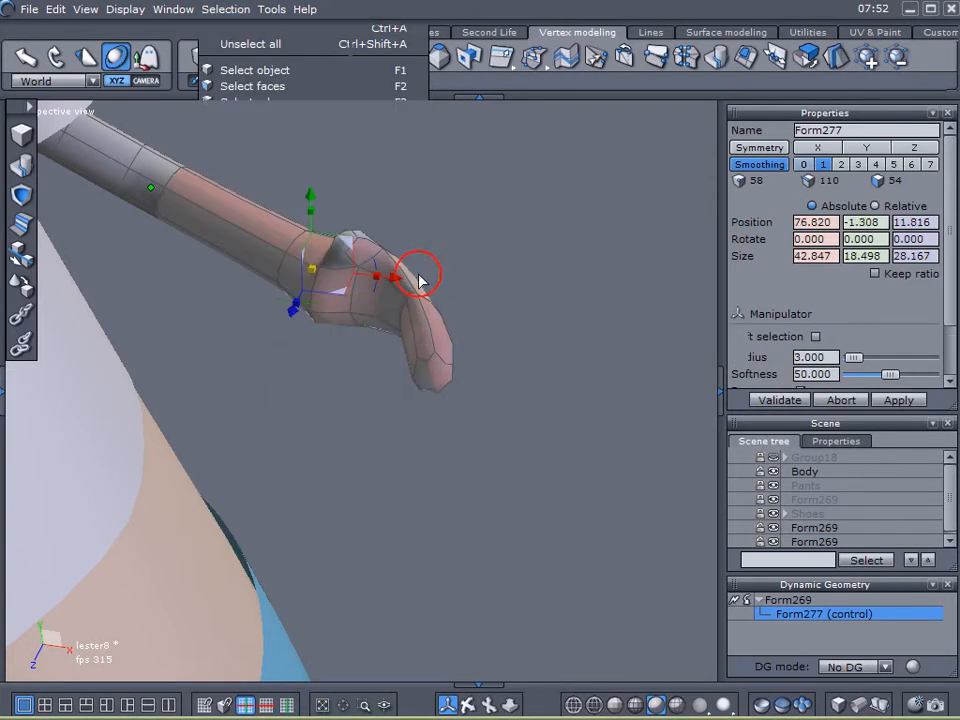
left_click(353, 258, "shift")
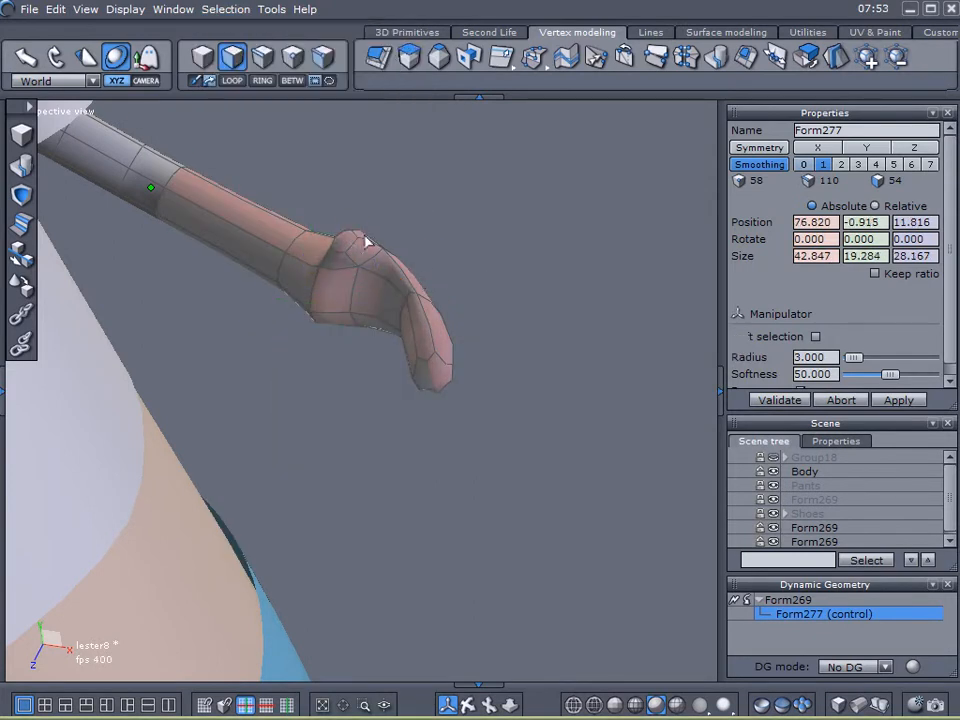
Tilt the forearm and hand faces slightly around X, raise them to about Y 7.9, and clear the face selection.
middle_click_drag(530, 440, 388, 423)
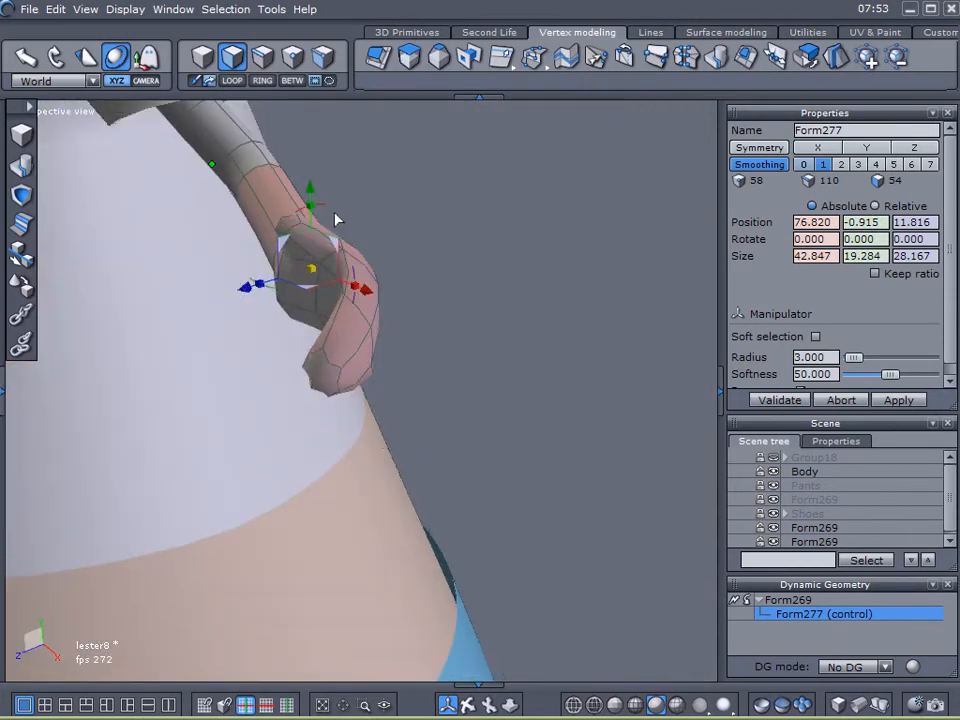
left_click_drag(326, 208, 370, 210)
middle_click_drag(370, 210, 480, 296)
left_click_drag(325, 174, 321, 105)
middle_click_drag(448, 272, 147, 412)
middle_click_drag(330, 565, 511, 484)
scroll(334, 463, "down", 4)
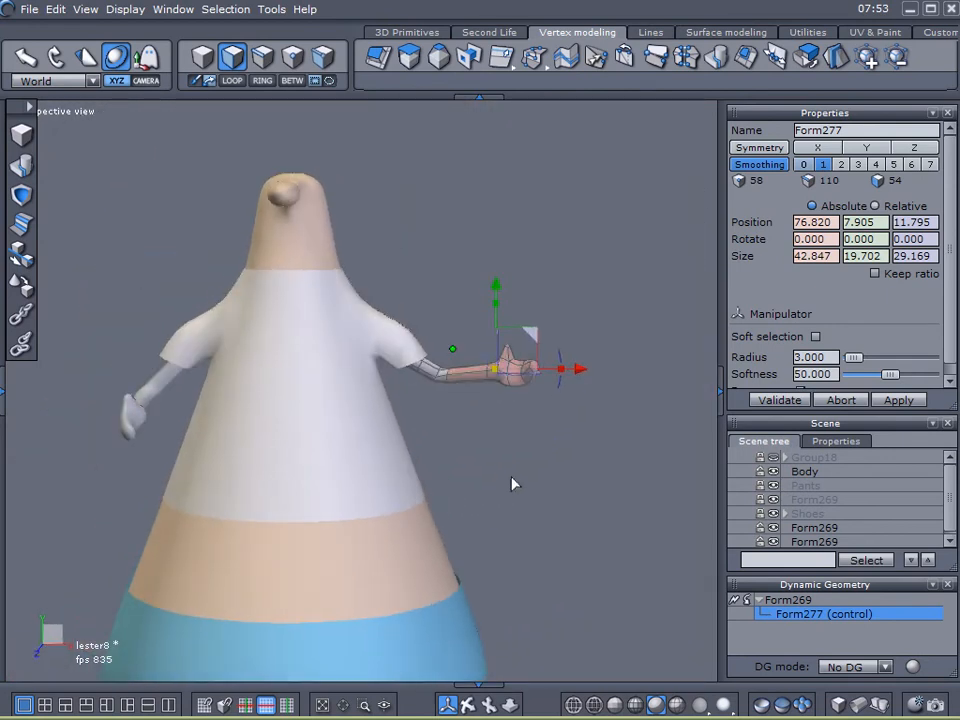
middle_click_drag(566, 450, 698, 552)
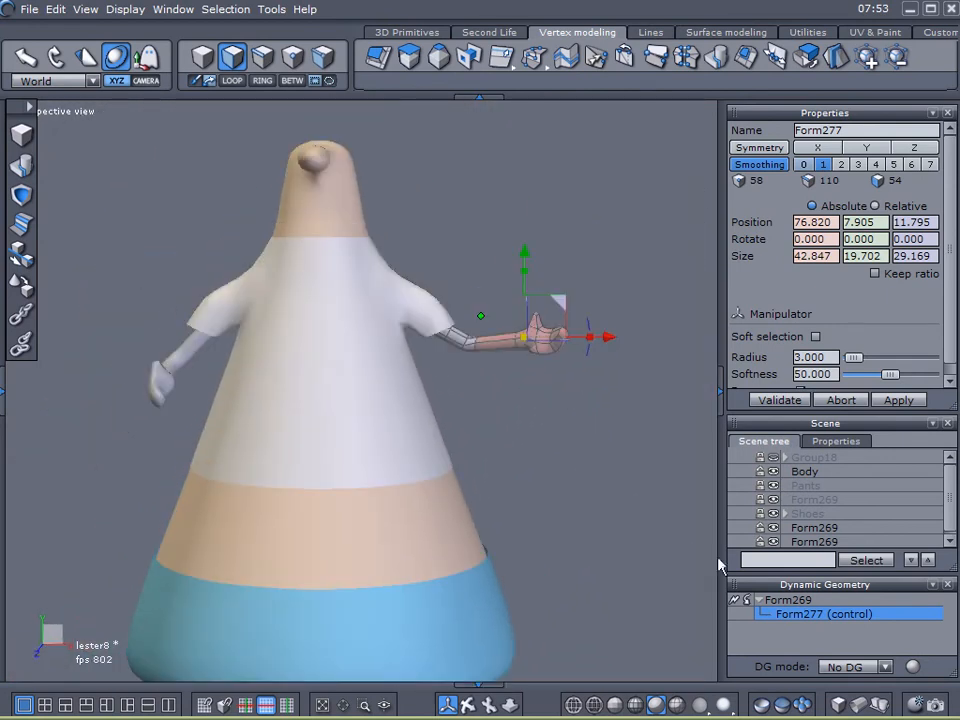
left_click(640, 534)
middle_click_drag(391, 476, 504, 505)
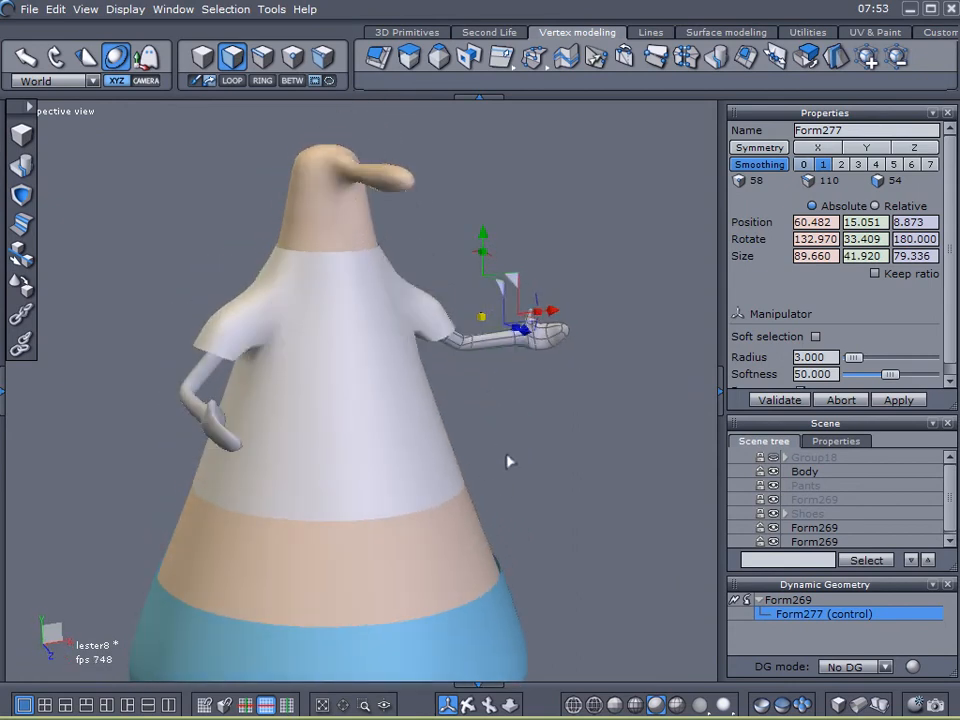